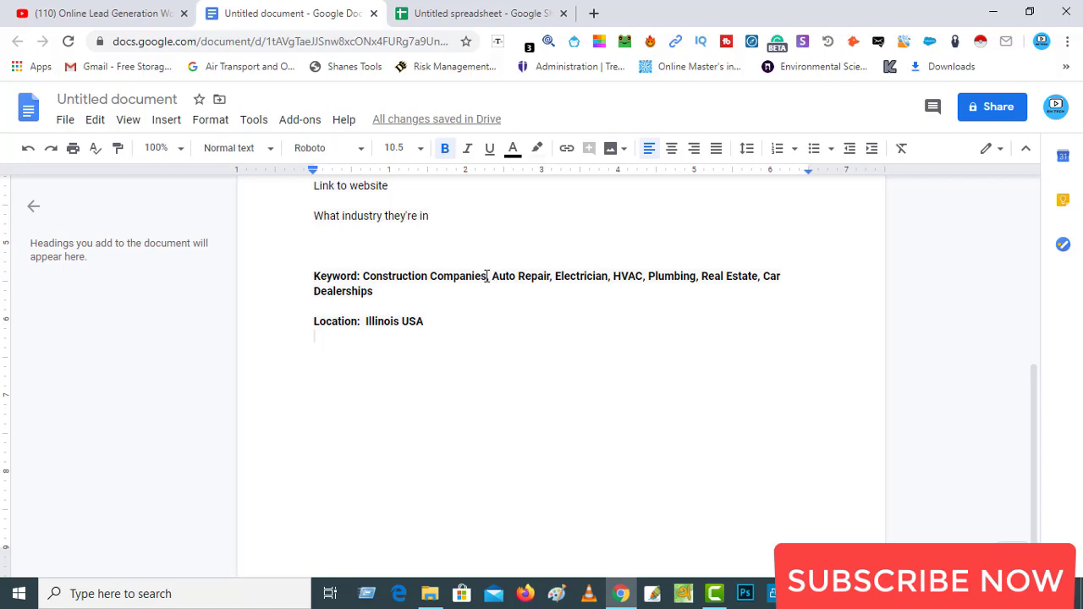
# Copy the keyword "Construction Companies" from the document into the address bar of a new browser tab.
pyautogui.moveTo(488, 275); pyautogui.dragTo(369, 283)
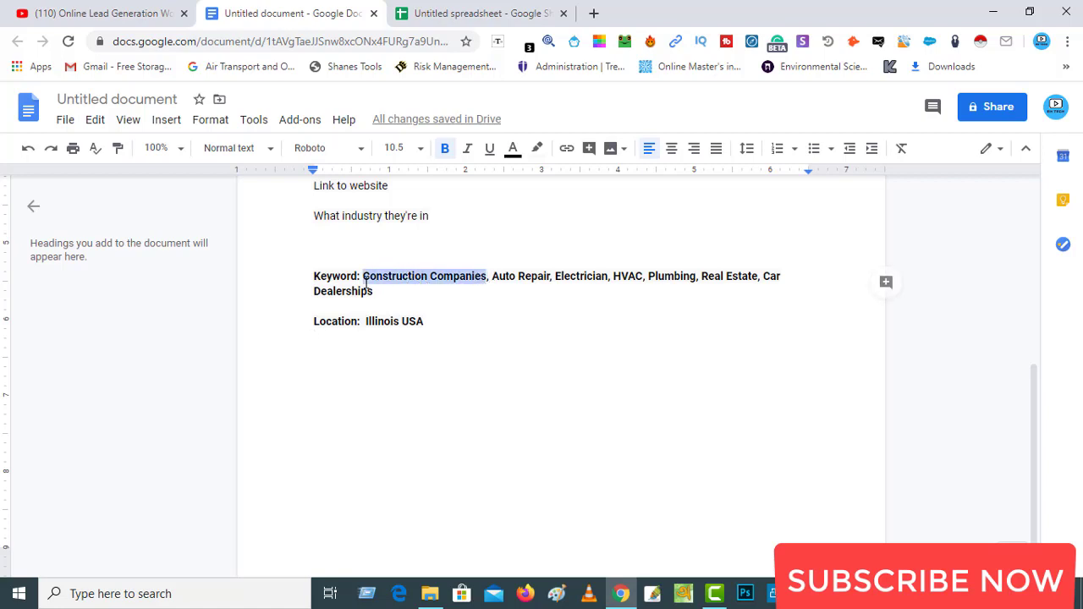
pyautogui.rightClick(398, 276)
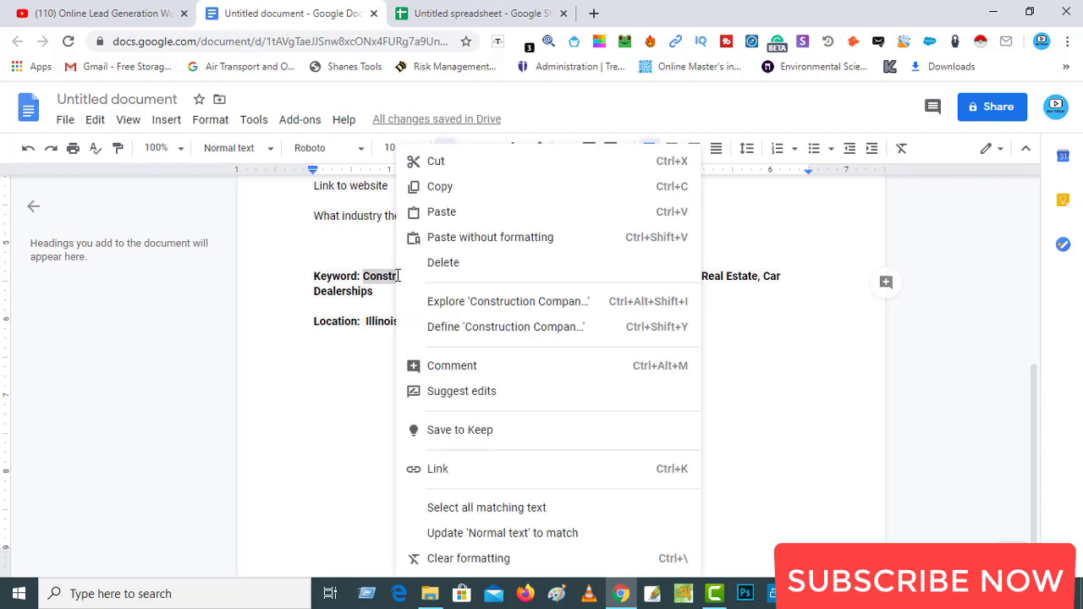
pyautogui.click(449, 188)
pyautogui.click(594, 14)
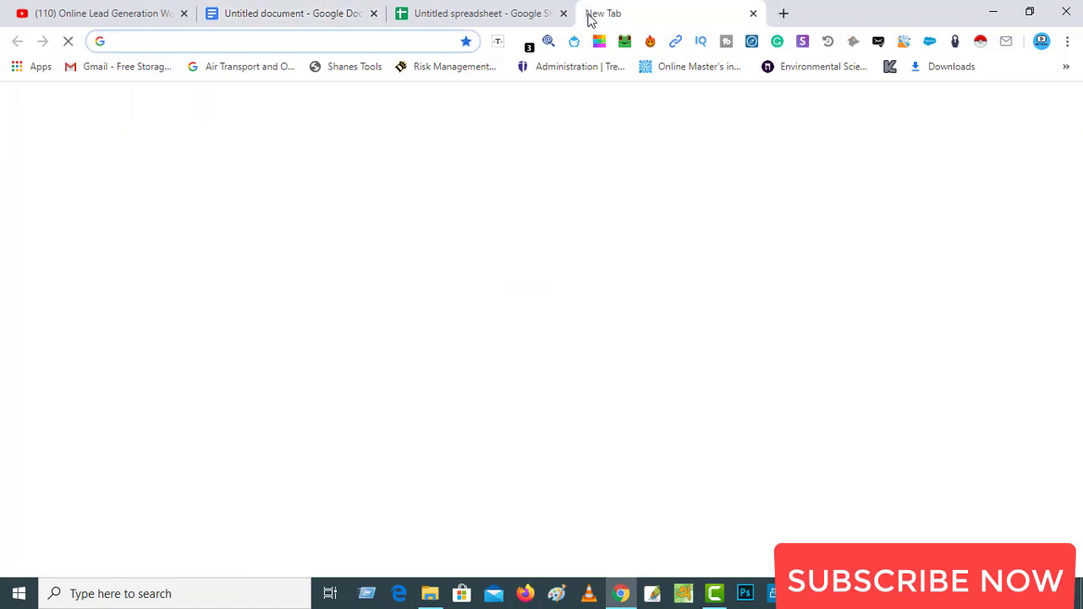
pyautogui.hotkey('ctrl', 'v')
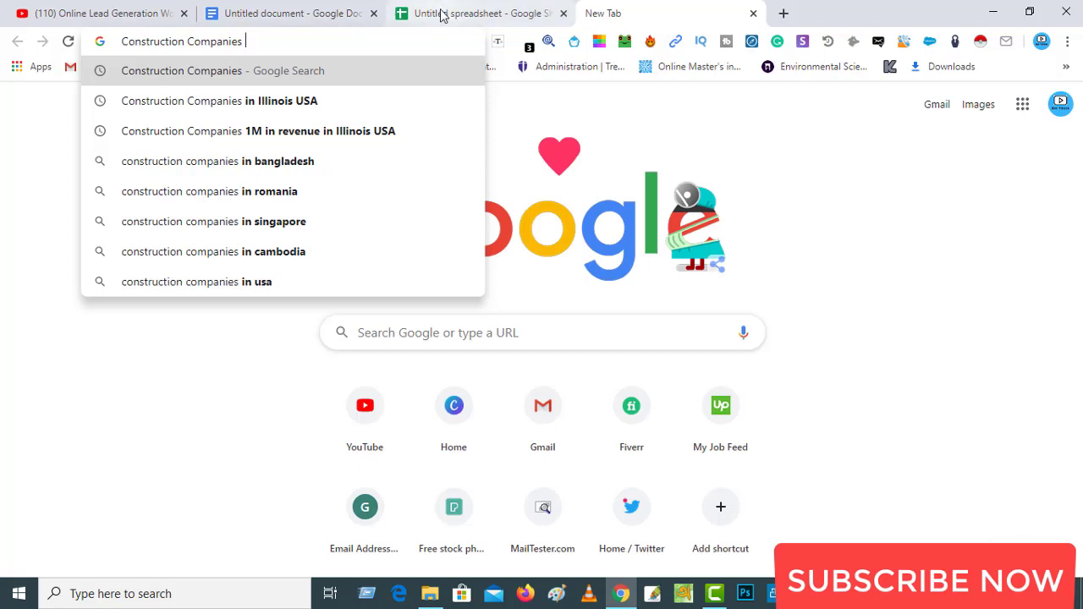
# Copy the location "Illinois USA" from the document, append it to the keyword and search Google for "Construction Companies Illinois USA".
pyautogui.click(283, 22)
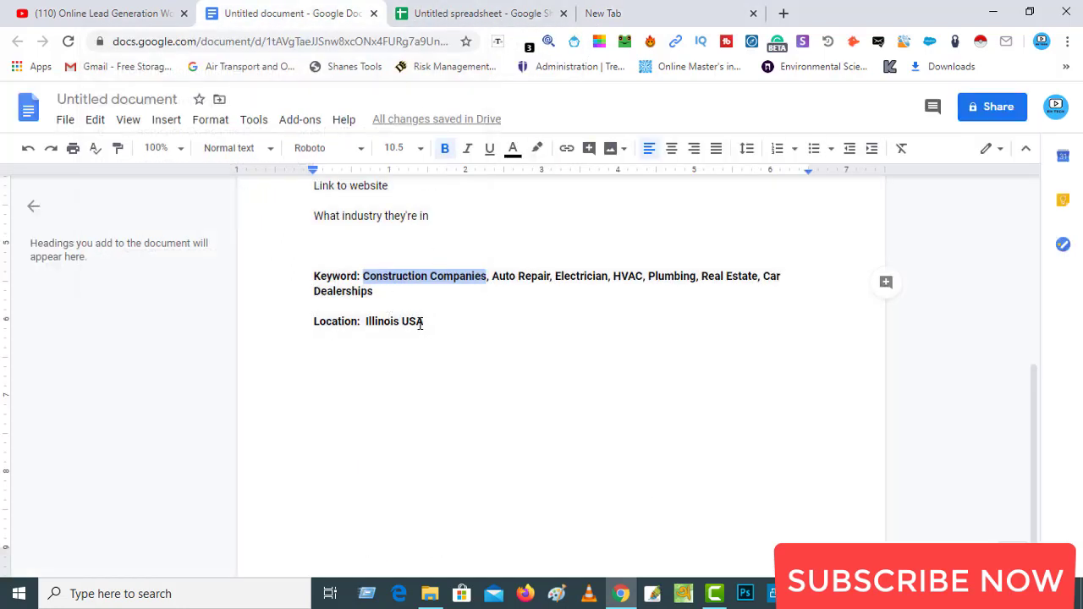
pyautogui.moveTo(423, 322); pyautogui.dragTo(375, 322)
pyautogui.rightClick(380, 319)
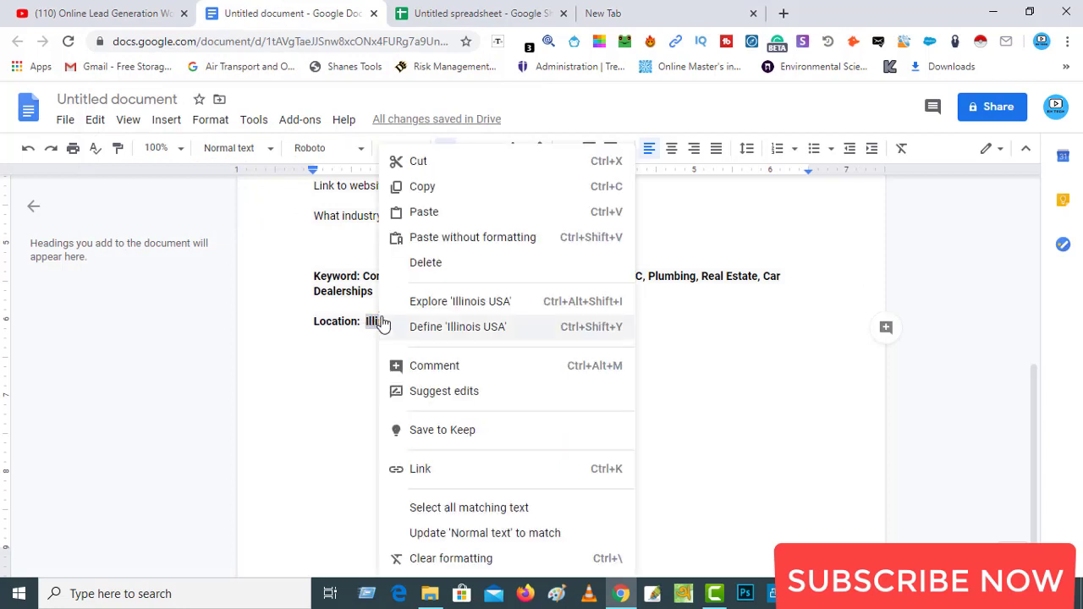
pyautogui.click(422, 187)
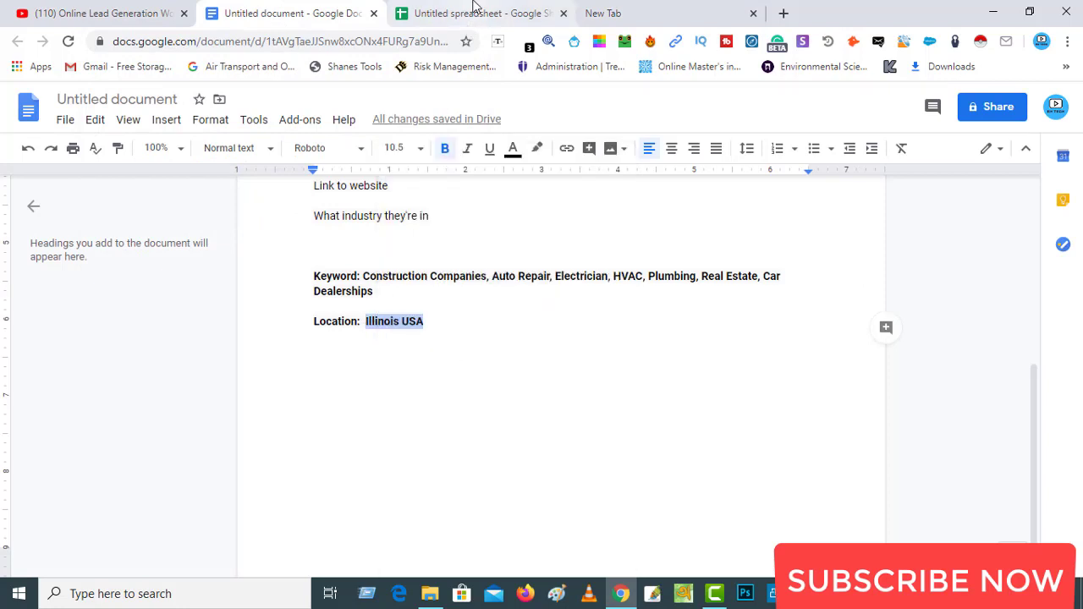
pyautogui.click(618, 10)
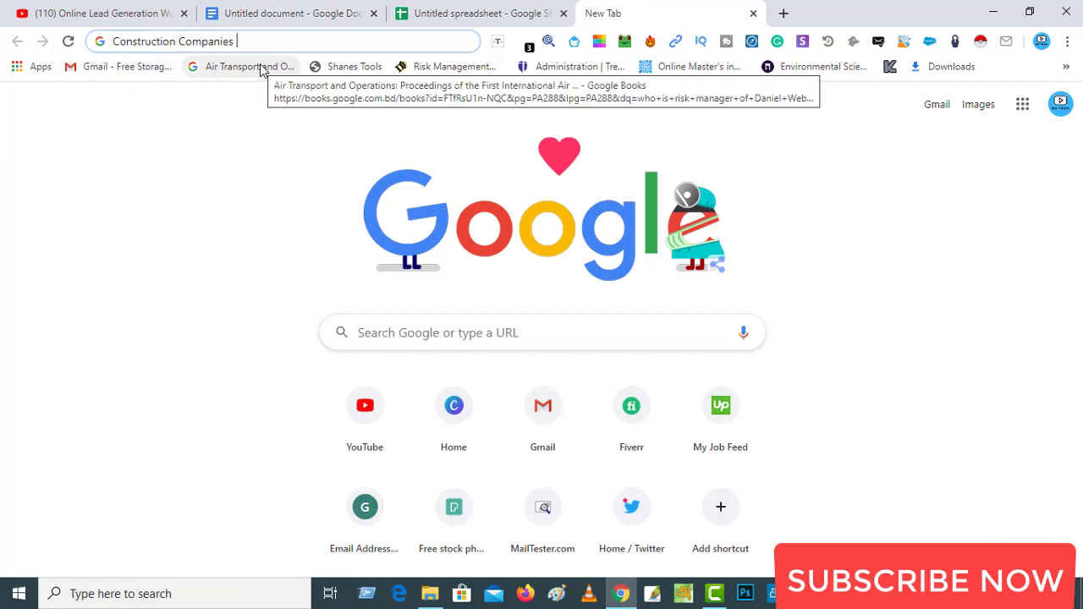
pyautogui.hotkey('ctrl', 'v')
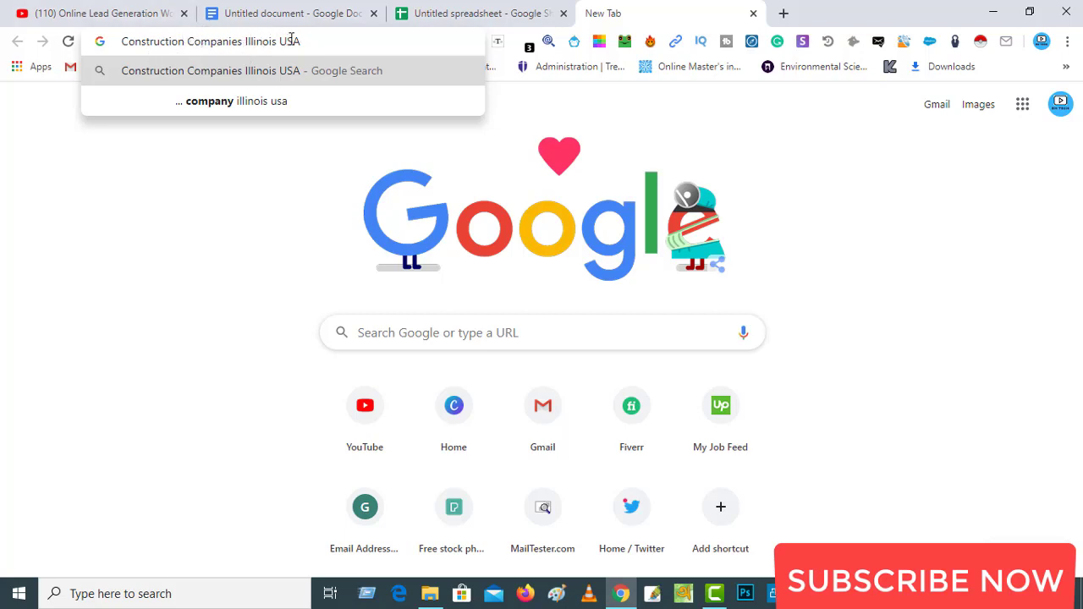
pyautogui.press('Return')
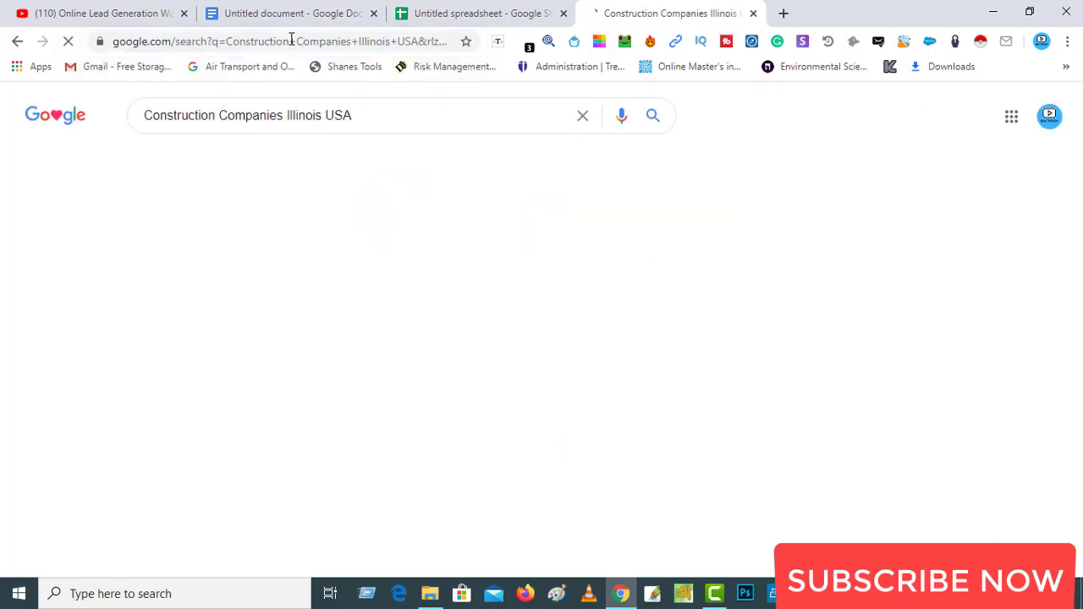
# Open the full list of local business places for the construction companies search.
pyautogui.scroll(-2, 292, 336)
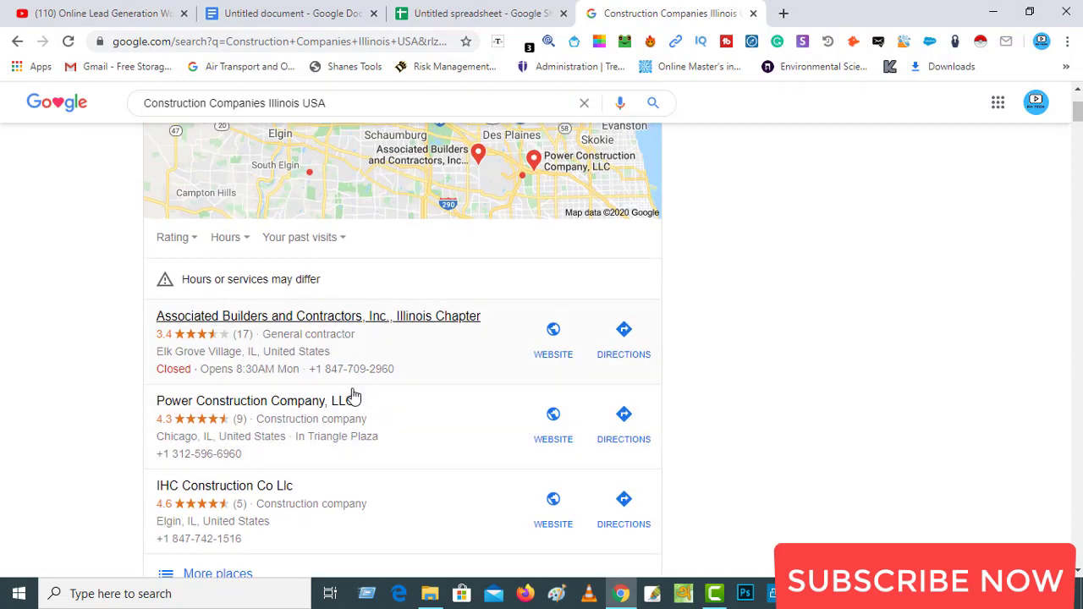
pyautogui.click(353, 394)
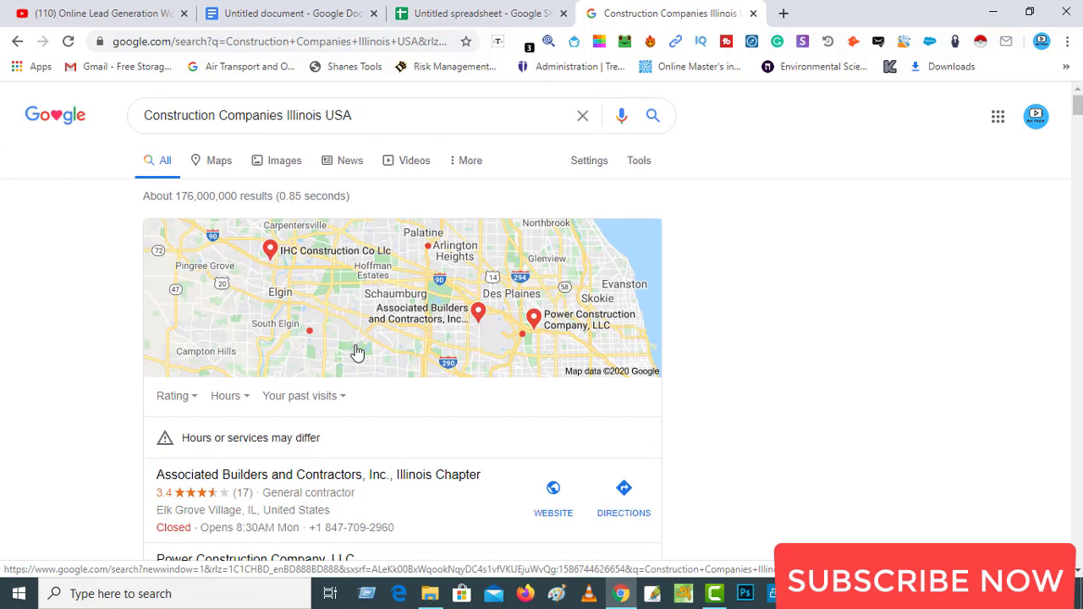
pyautogui.scroll(-2, 357, 351)
pyautogui.scroll(-2, 356, 351)
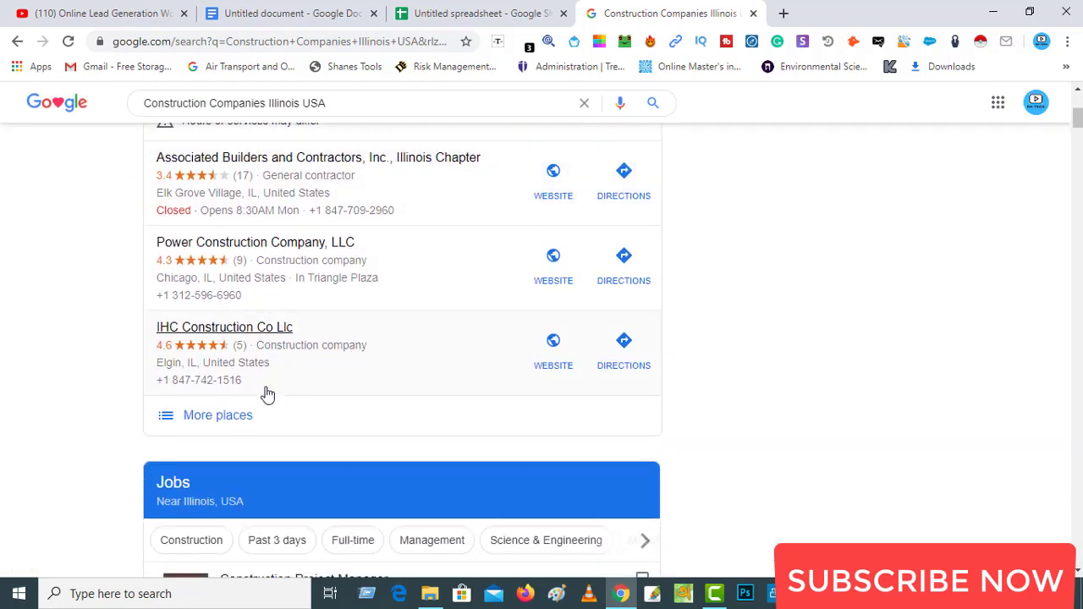
pyautogui.scroll(1, 260, 377)
pyautogui.scroll(1, 261, 377)
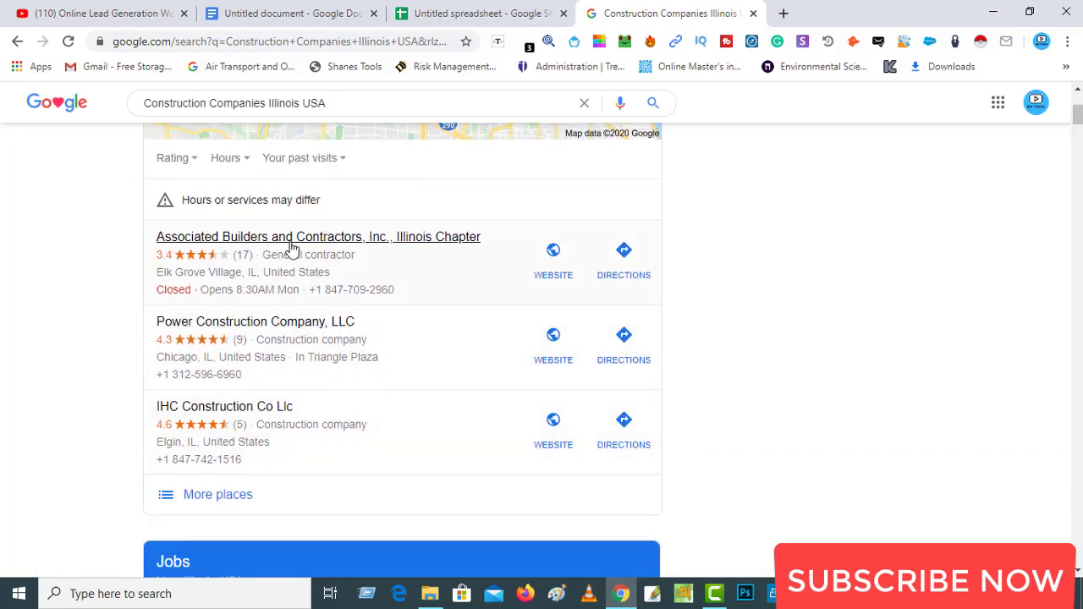
pyautogui.click(216, 499)
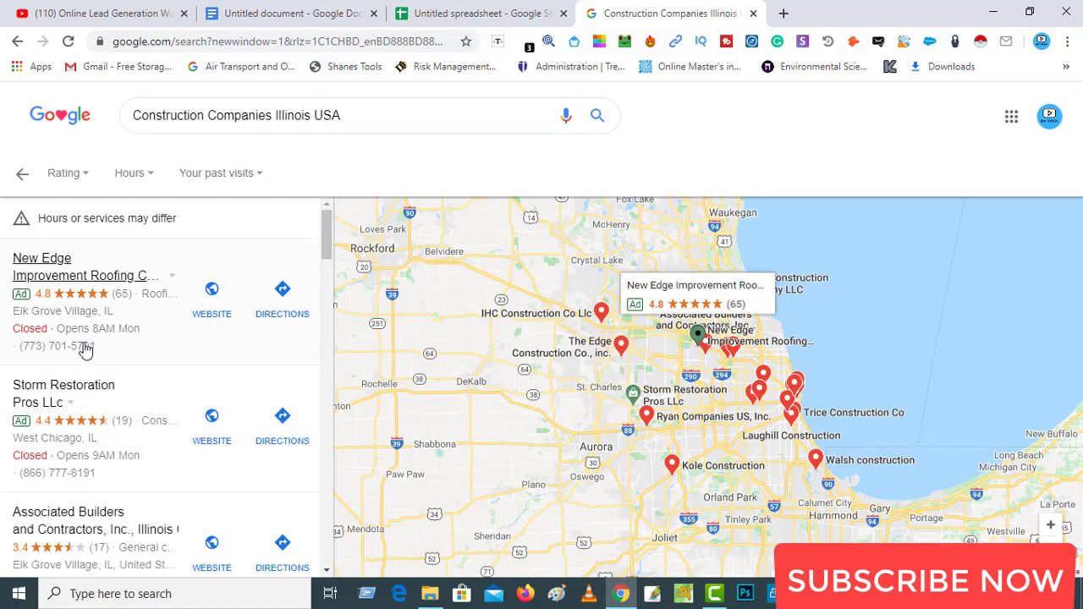
# Open the business details of Power Construction Company, LLC from the places list.
pyautogui.scroll(-2, 152, 432)
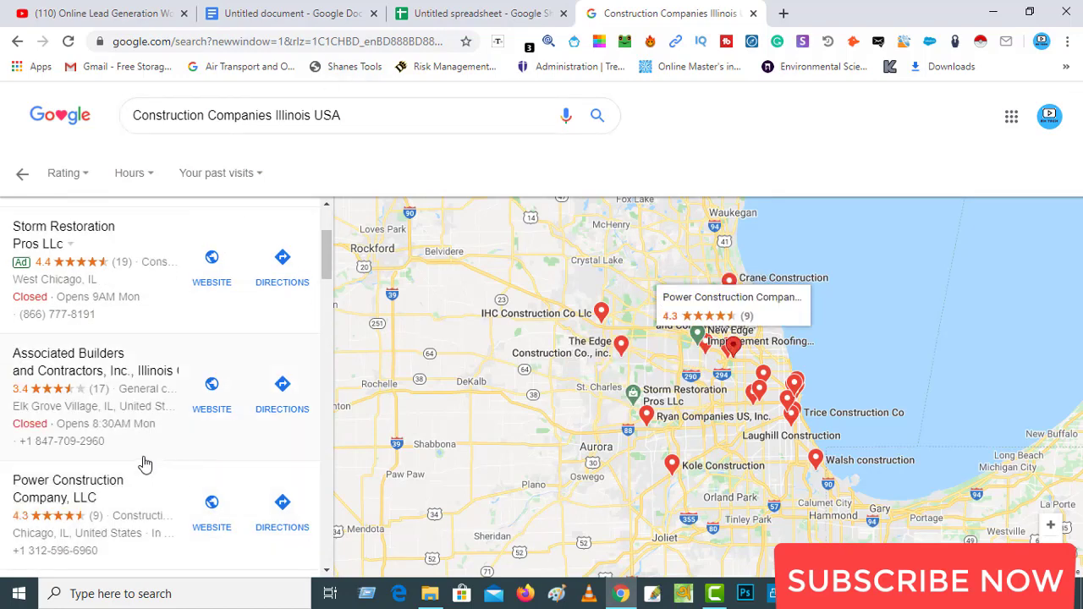
pyautogui.rightClick(52, 489)
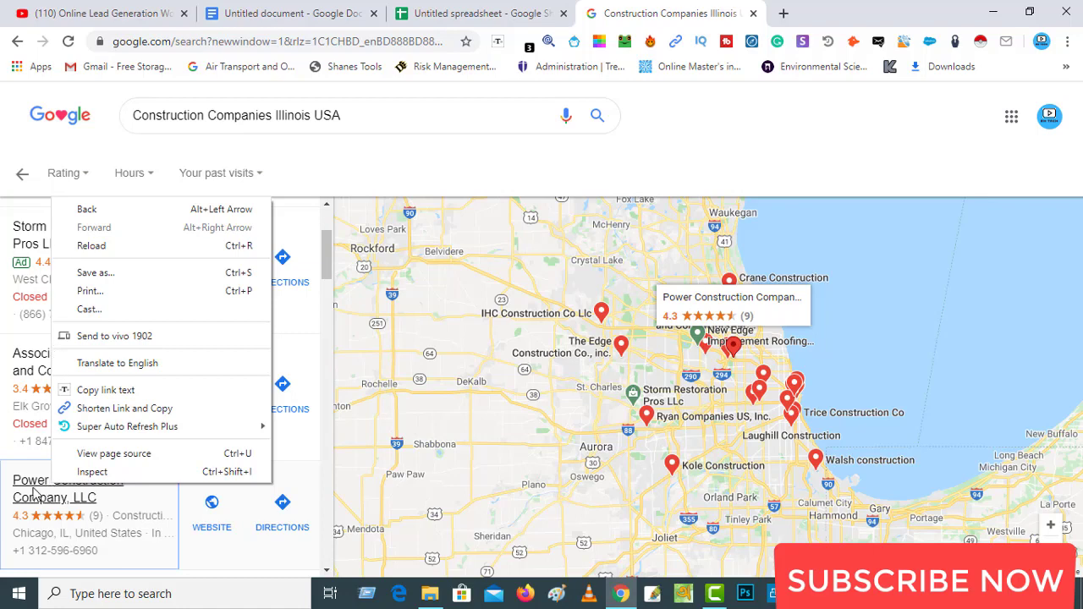
pyautogui.press('Escape')
pyautogui.click(76, 484)
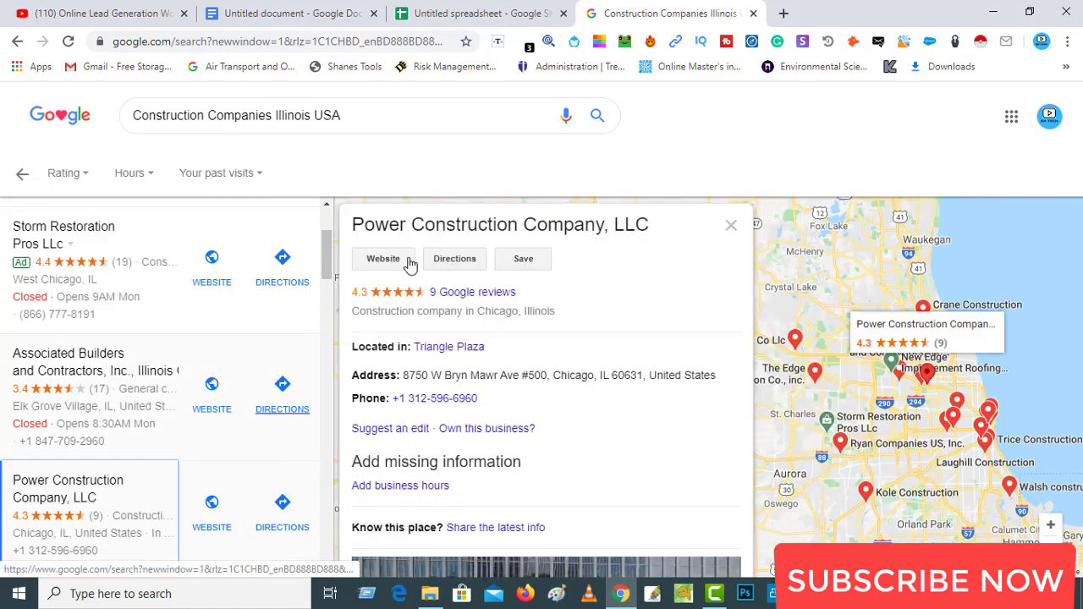
# Copy the business name "Power Construction Company, LLC" into cell A2 of the spreadsheet and auto-fit the width of column A.
pyautogui.tripleClick(489, 222)
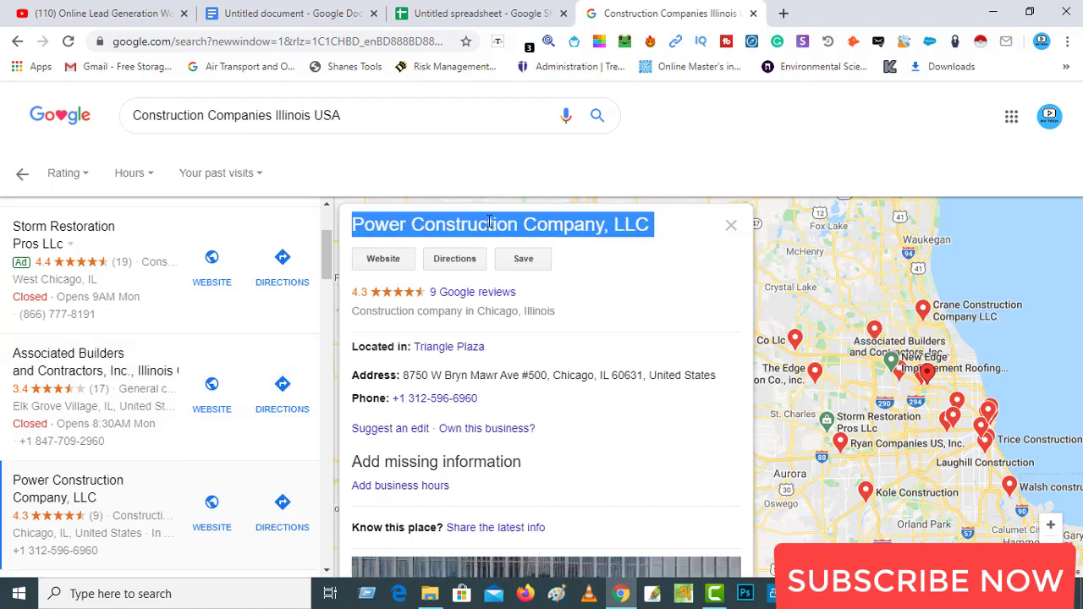
pyautogui.rightClick(489, 222)
pyautogui.click(519, 236)
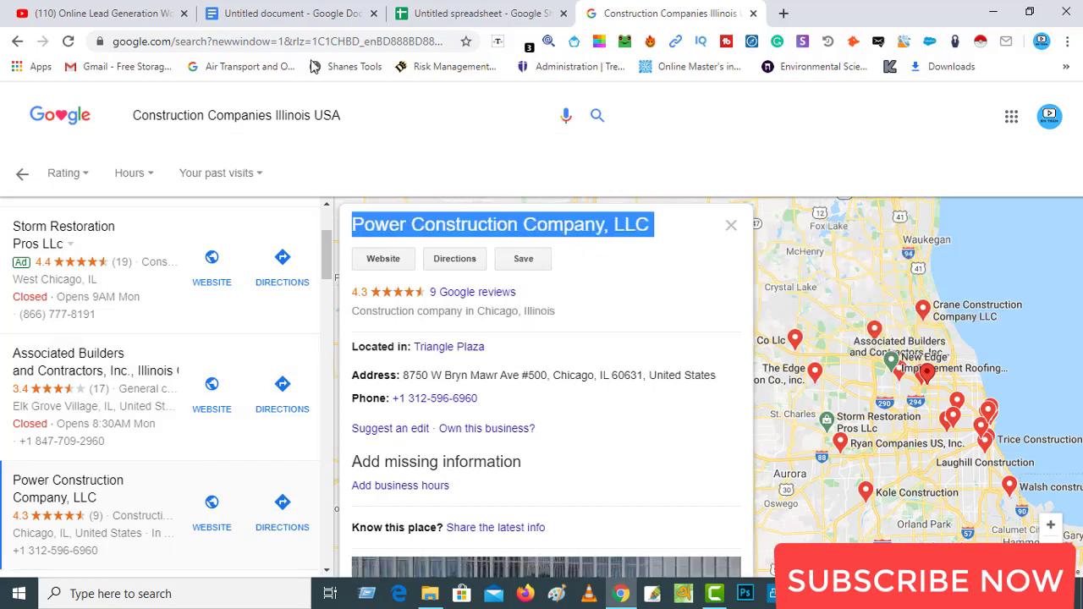
pyautogui.click(442, 13)
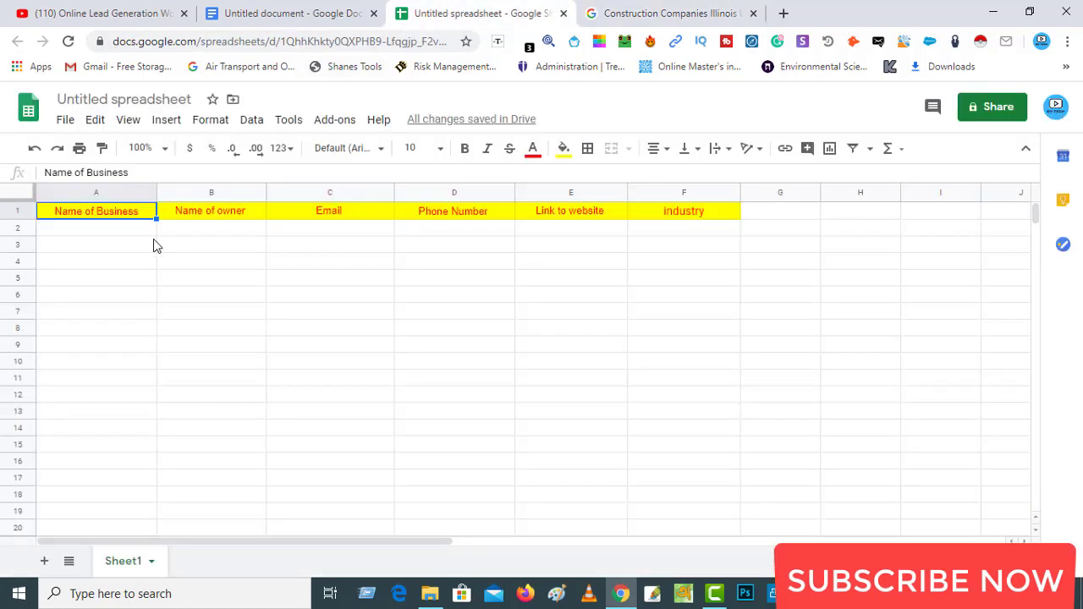
pyautogui.doubleClick(121, 228)
pyautogui.rightClick(122, 228)
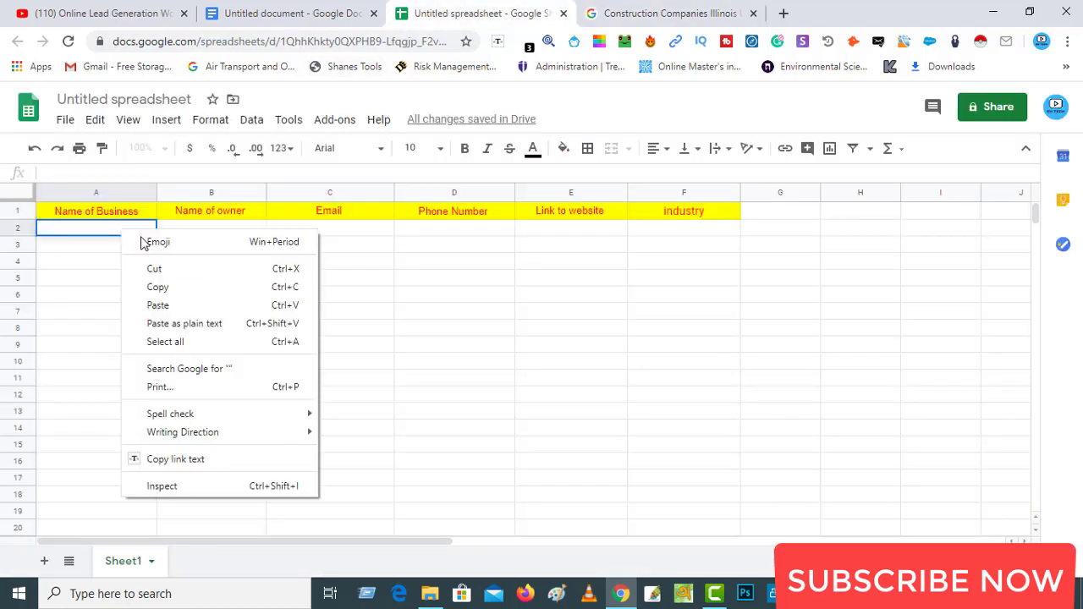
pyautogui.click(161, 304)
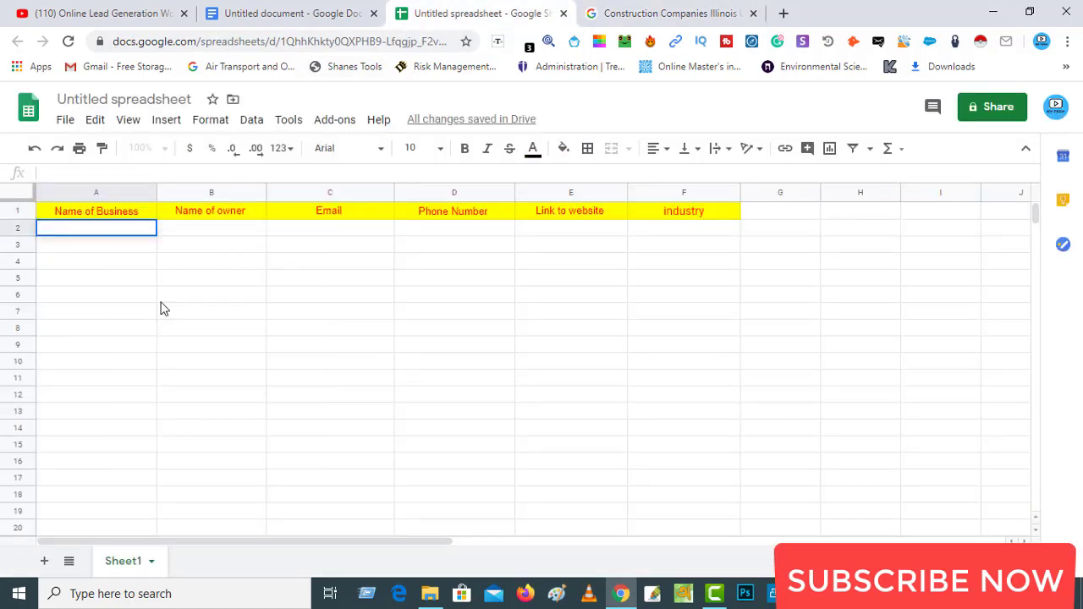
pyautogui.doubleClick(154, 188)
pyautogui.click(154, 188)
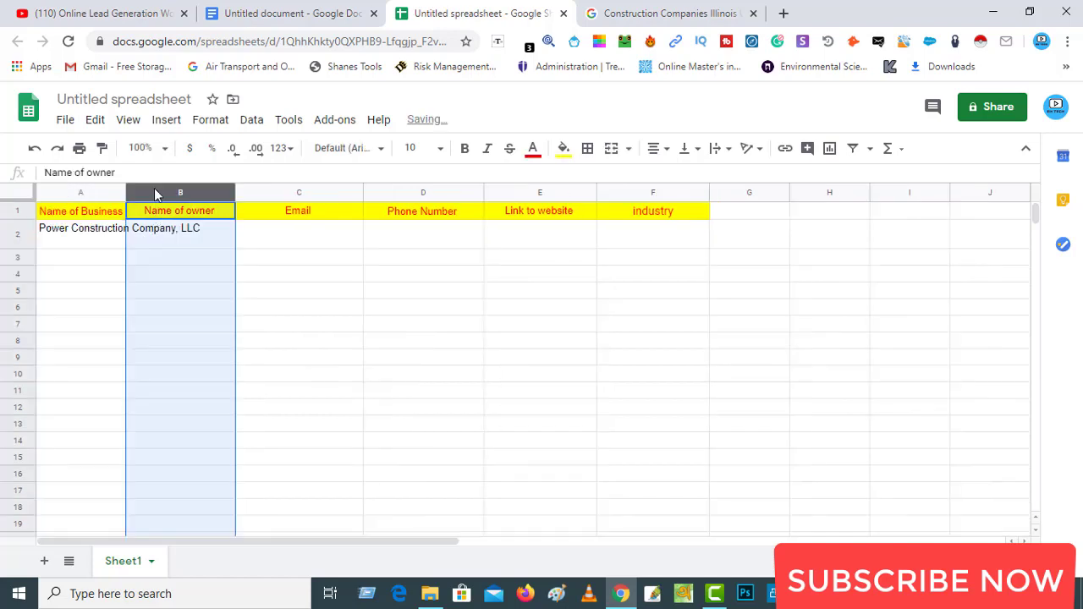
pyautogui.click(261, 242)
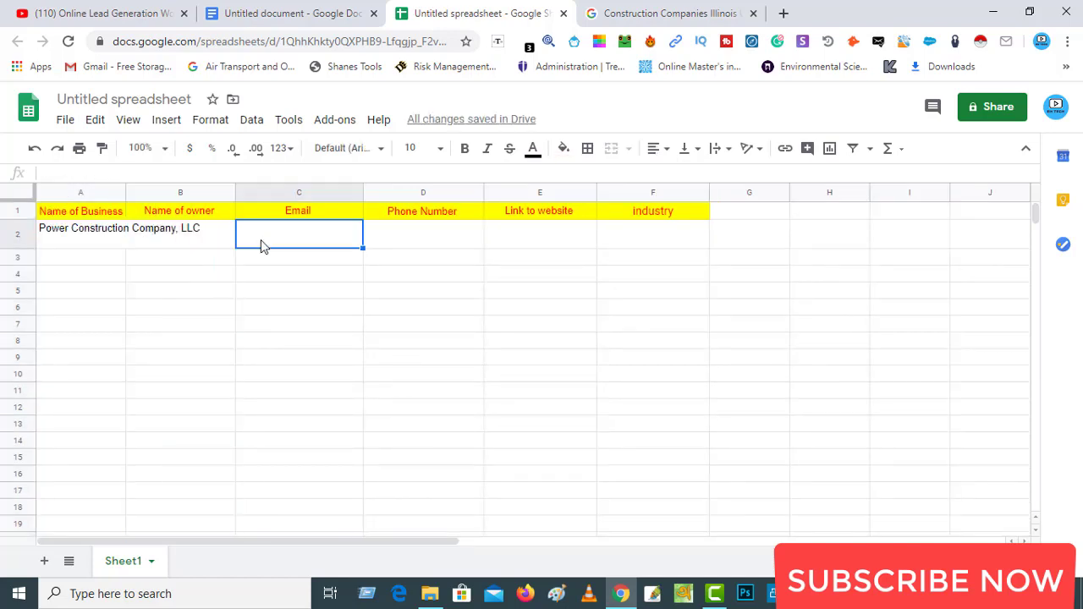
pyautogui.click(431, 245)
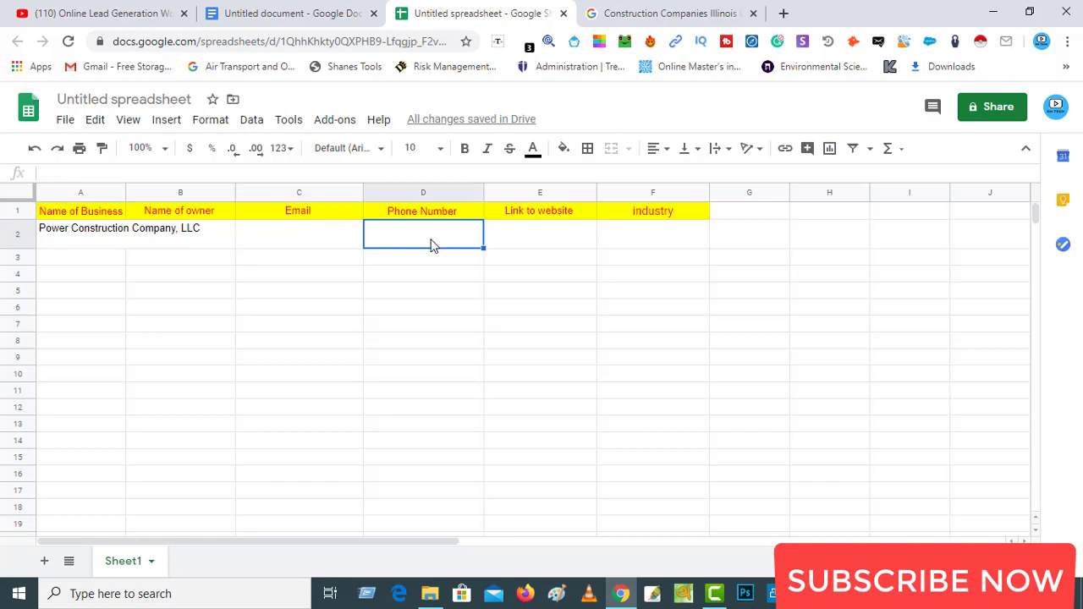
pyautogui.click(531, 243)
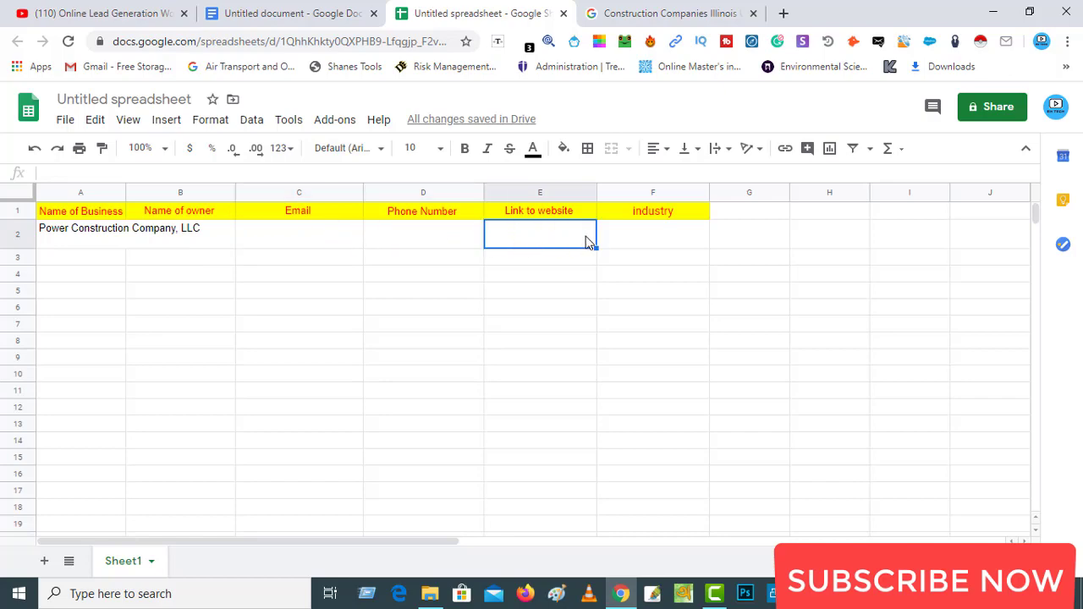
pyautogui.click(641, 244)
# Open Power Construction Company's website from its Google listing, then return to the places results.
pyautogui.click(650, 10)
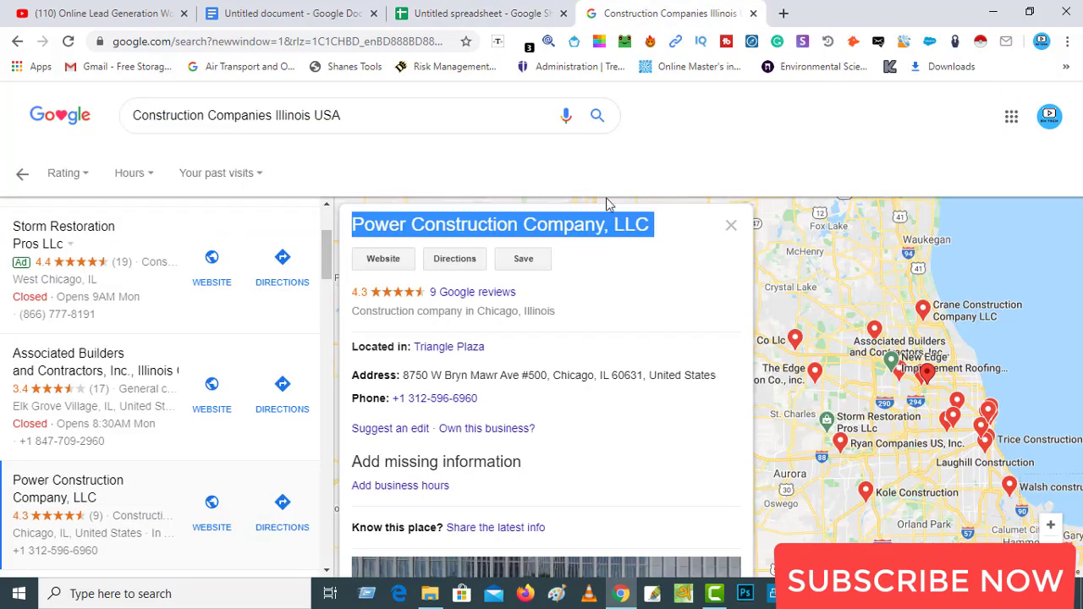
pyautogui.click(388, 259)
pyautogui.click(619, 14)
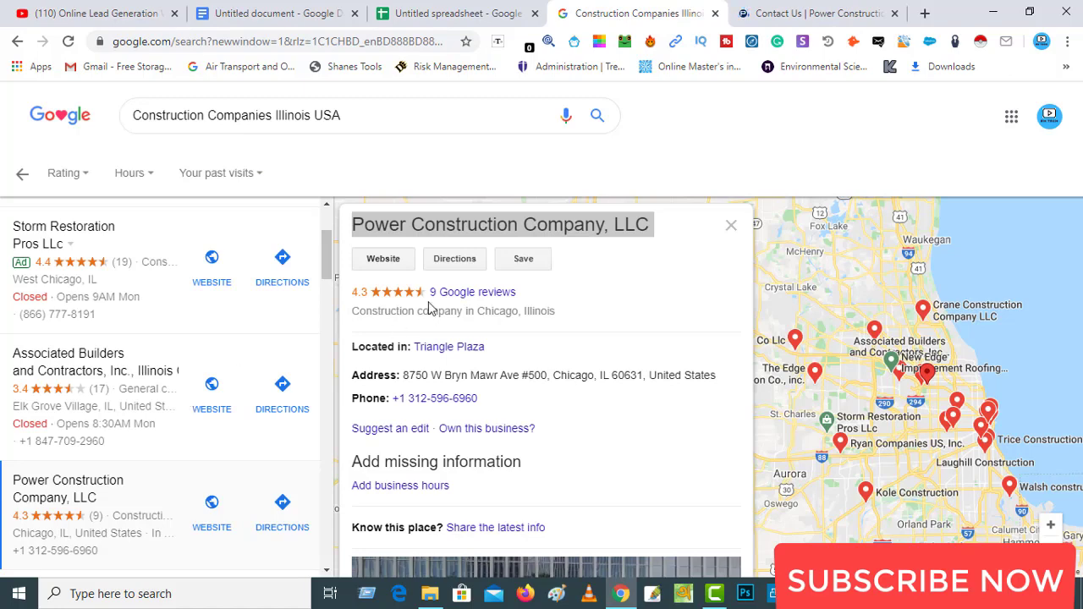
# Look through the list of Illinois construction companies down to the results page navigation and back up.
pyautogui.scroll(-10, 193, 471)
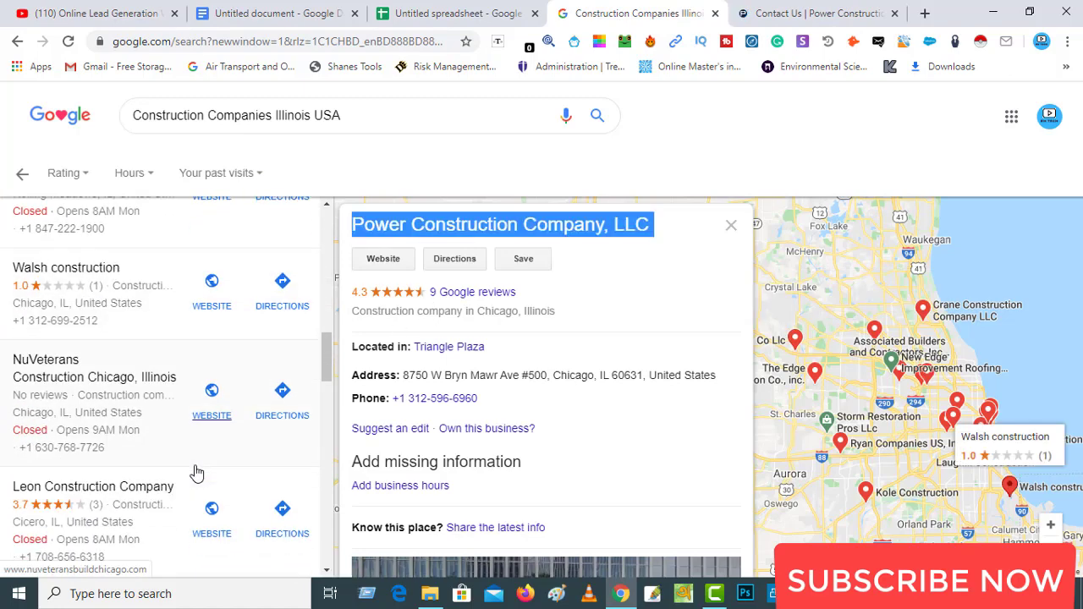
pyautogui.scroll(-4, 194, 471)
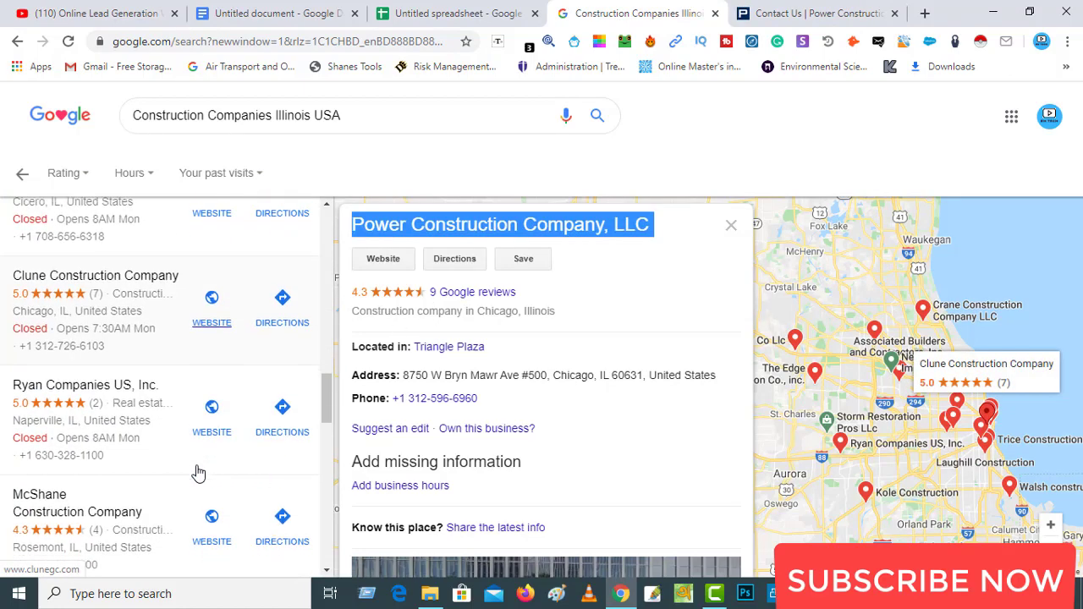
pyautogui.scroll(-5, 316, 435)
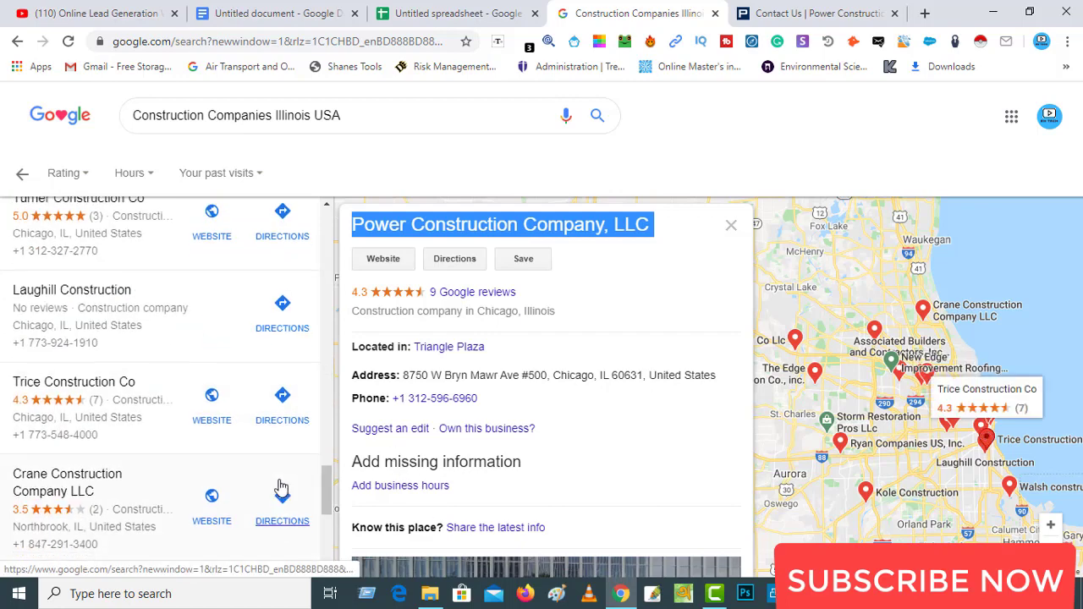
pyautogui.scroll(-2, 281, 489)
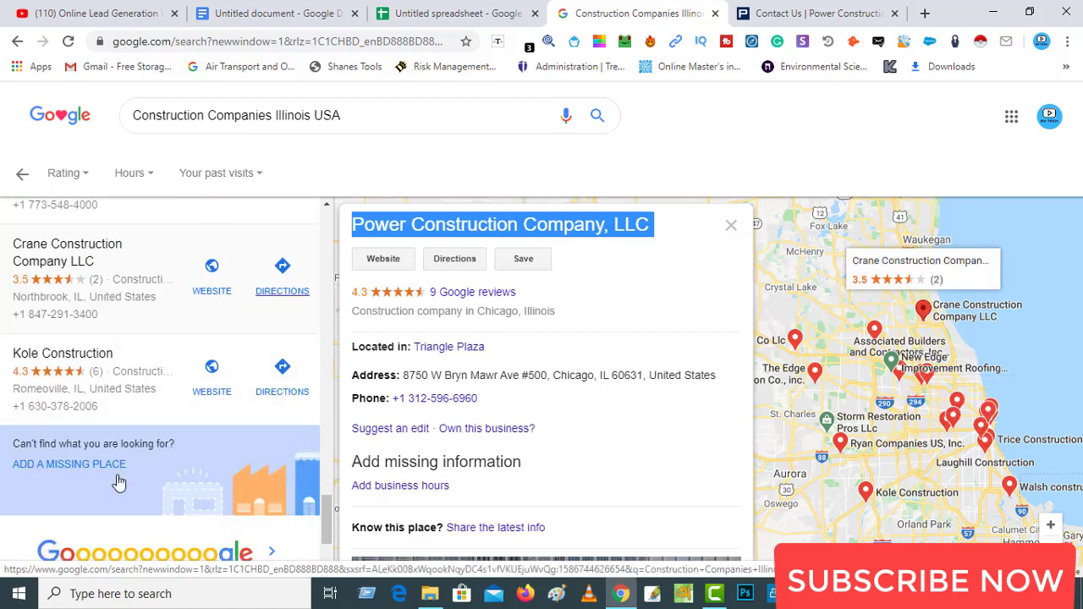
pyautogui.scroll(-1, 147, 555)
pyautogui.scroll(-1, 147, 558)
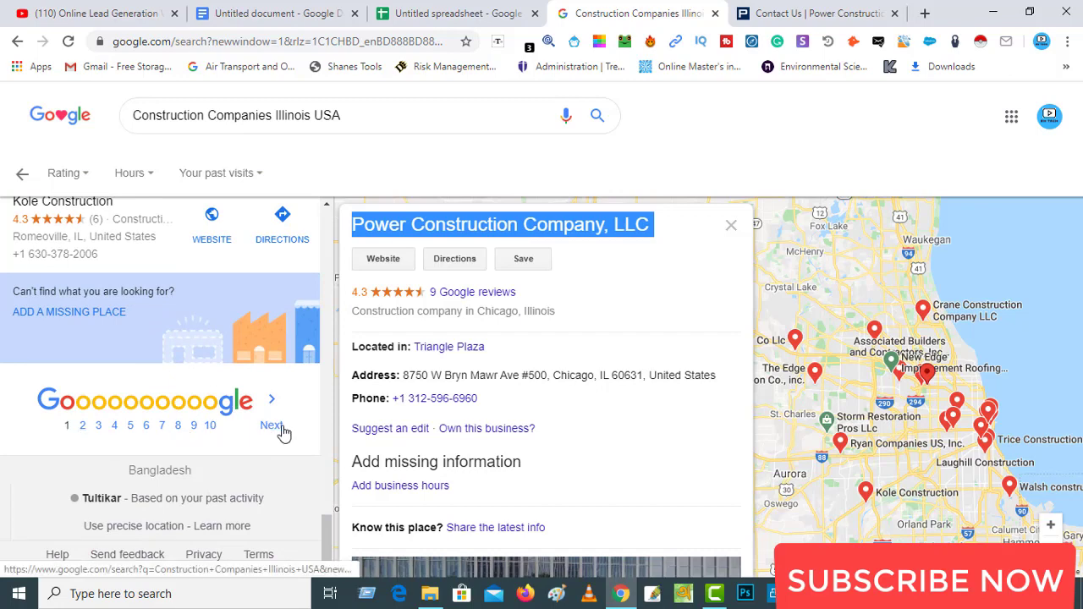
pyautogui.scroll(5, 282, 439)
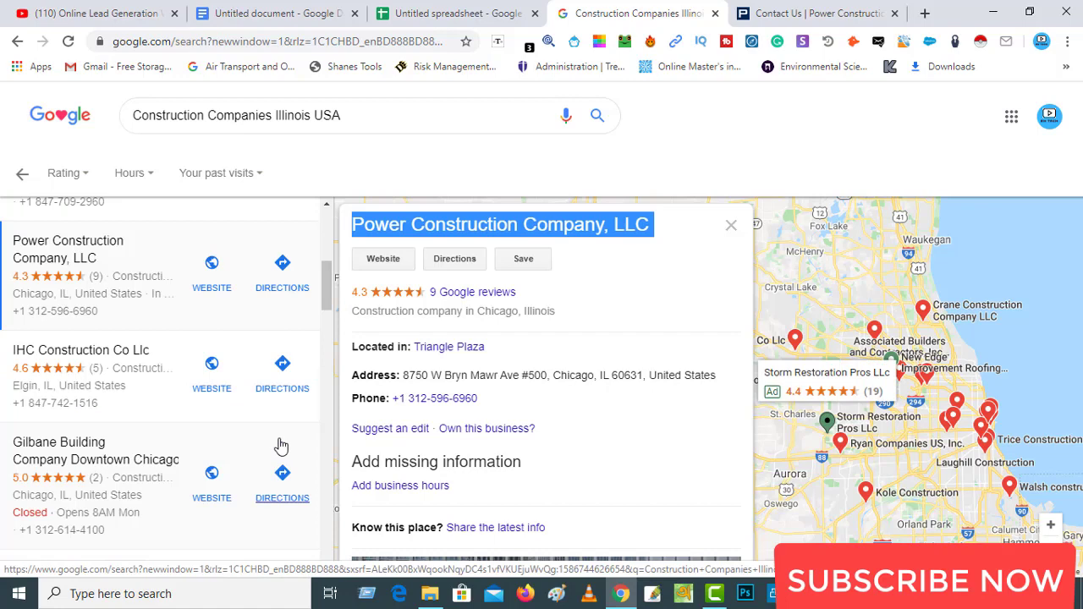
pyautogui.scroll(10, 282, 446)
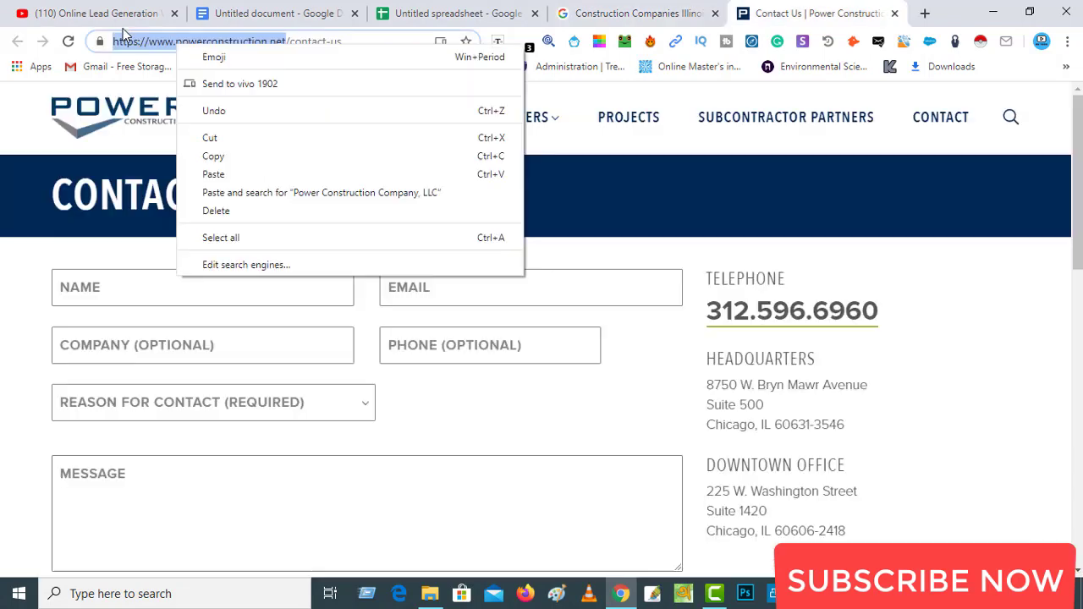
pyautogui.hotkey('ctrl', 'Tab')
pyautogui.rightClick(139, 44)
pyautogui.hotkey('ctrl', 'c')
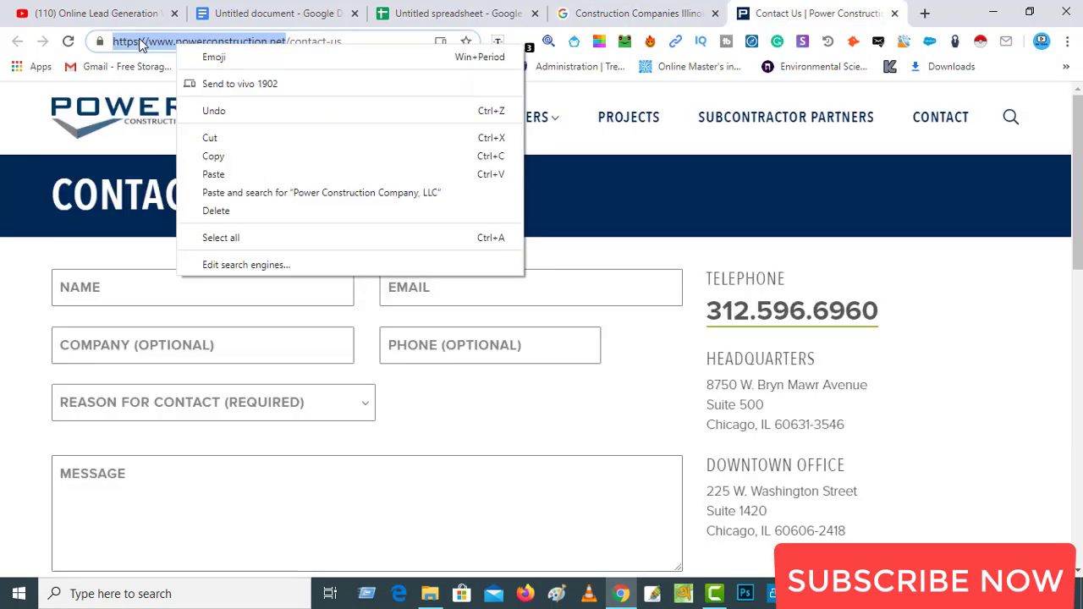
pyautogui.click(213, 155)
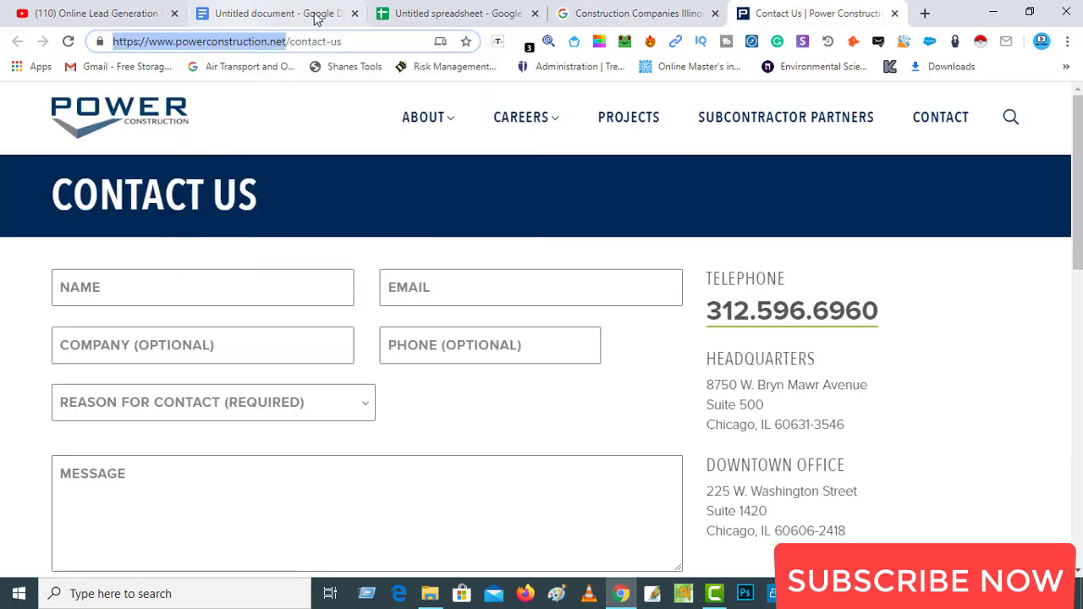
pyautogui.click(437, 15)
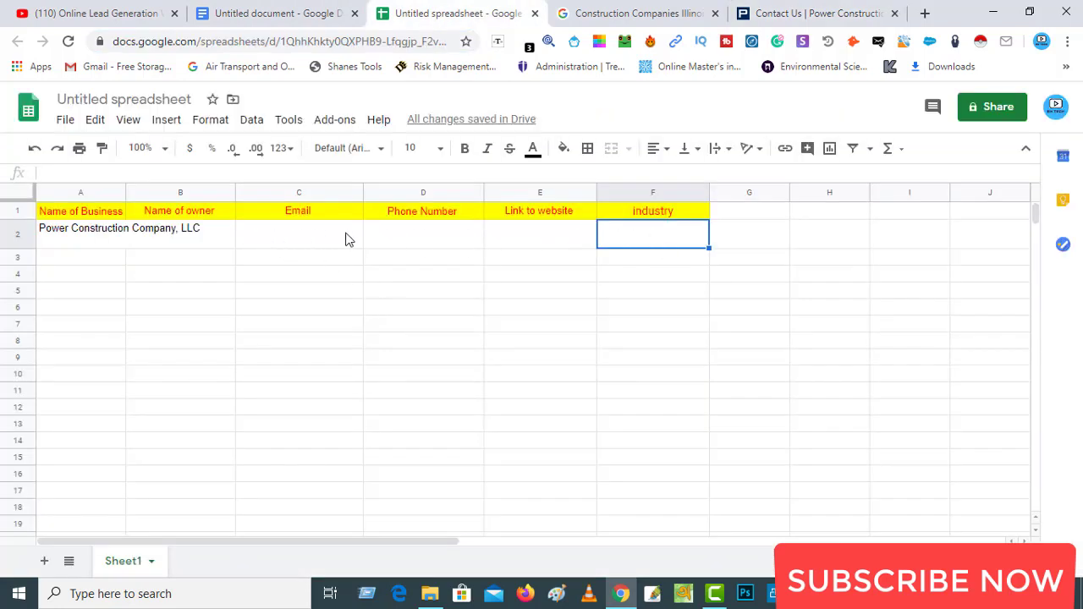
pyautogui.click(557, 230)
pyautogui.rightClick(557, 230)
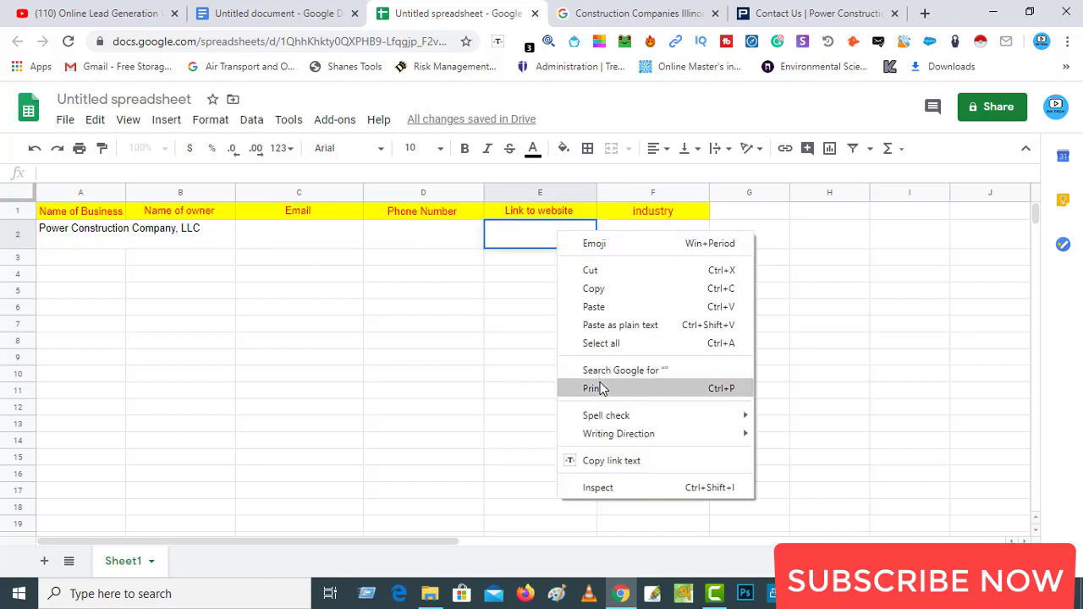
pyautogui.click(594, 306)
pyautogui.click(549, 295)
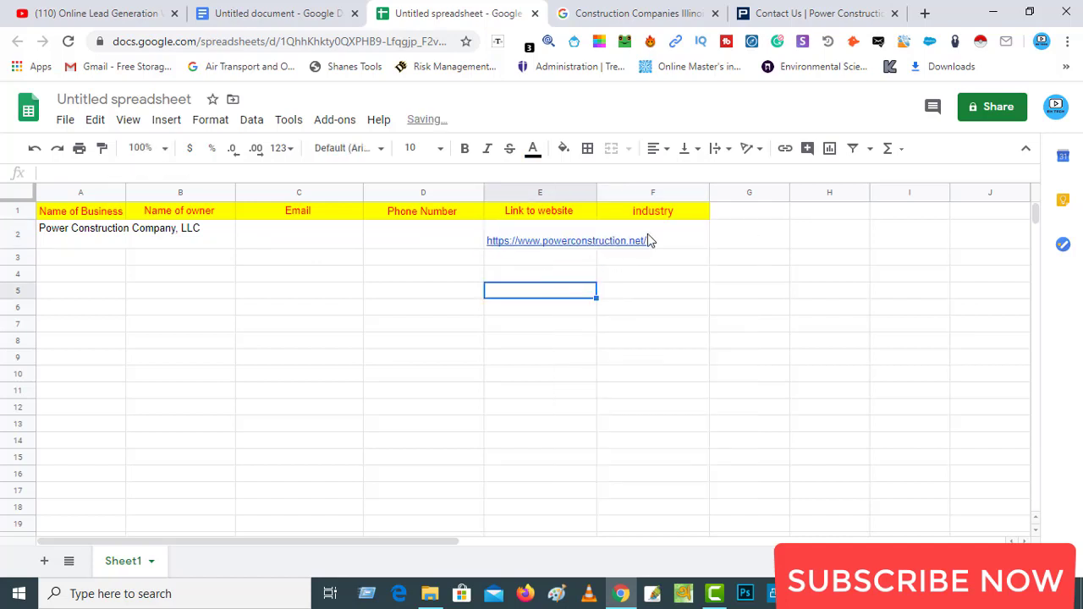
# Enter "Construction" as the industry in cell F2 for Power Construction Company, LLC.
pyautogui.click(684, 238)
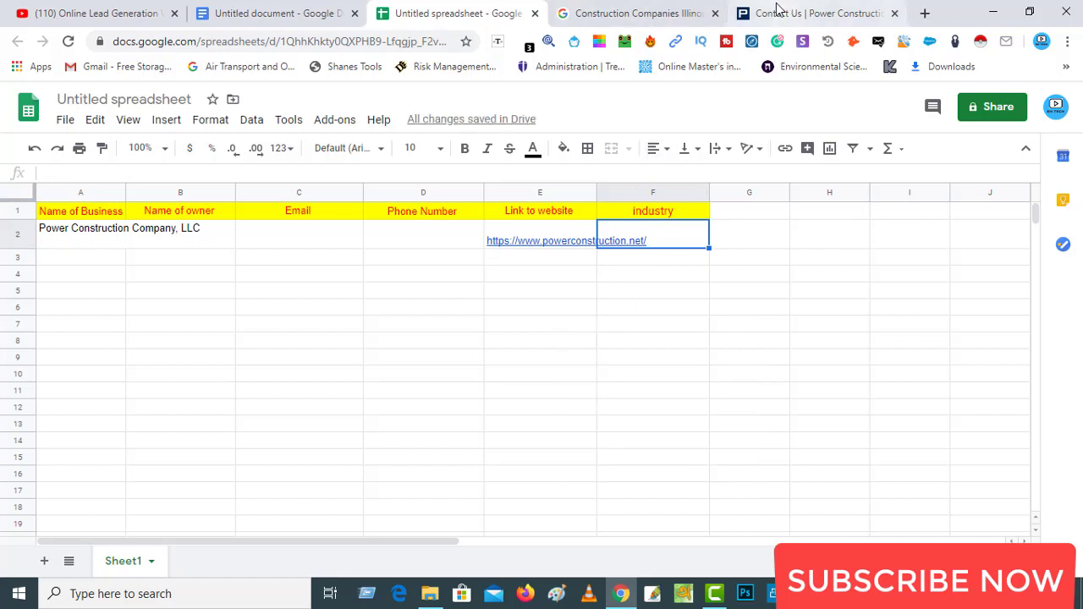
pyautogui.write('Construction')
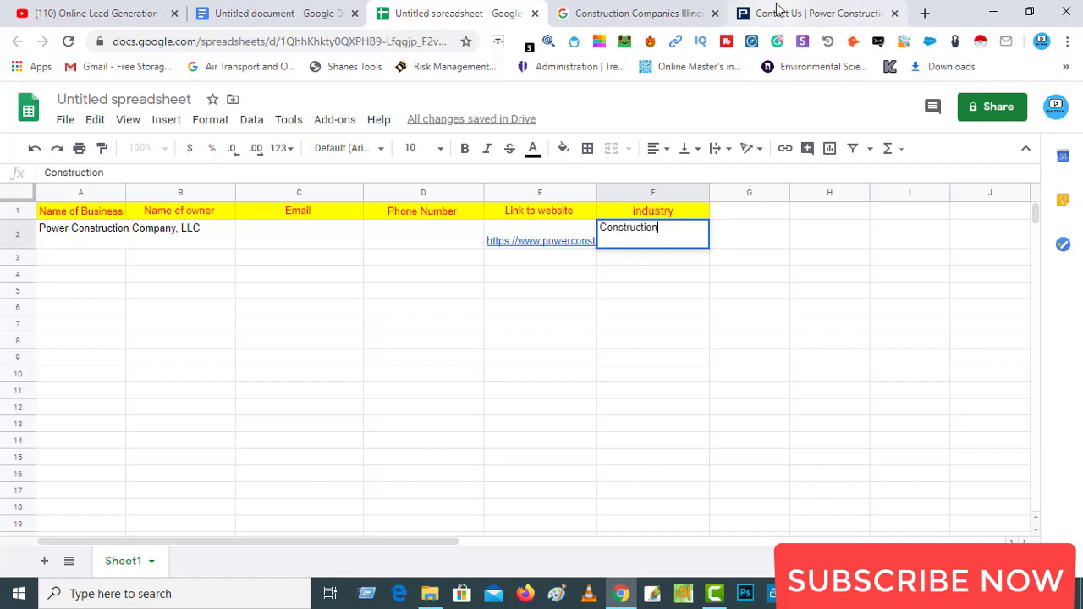
pyautogui.click(430, 242)
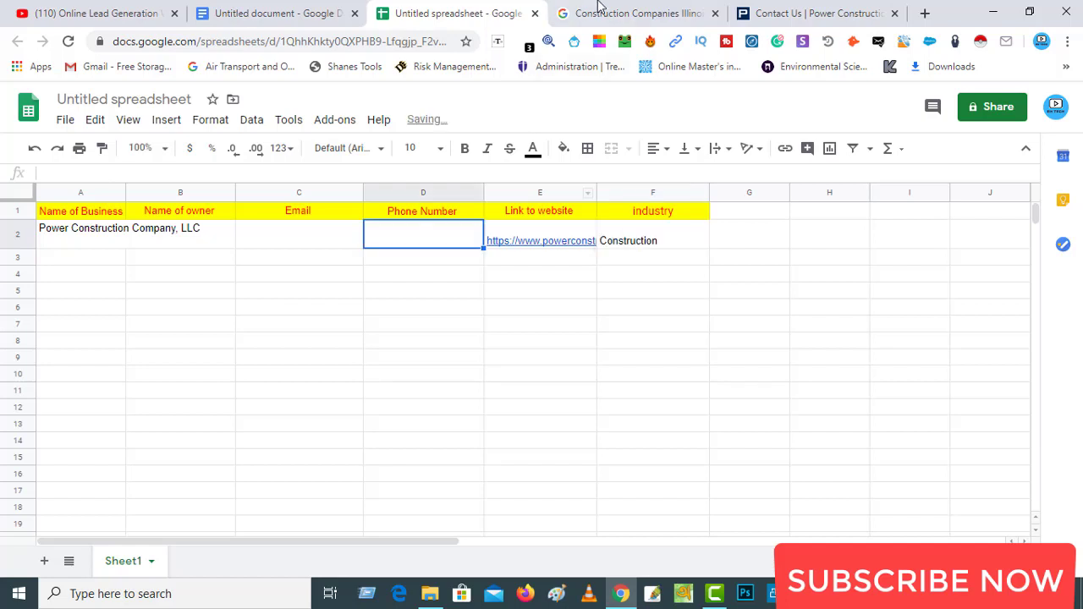
# Copy the telephone number from Power Construction's contact page into the Phone Number cell D2 of the spreadsheet.
pyautogui.click(773, 7)
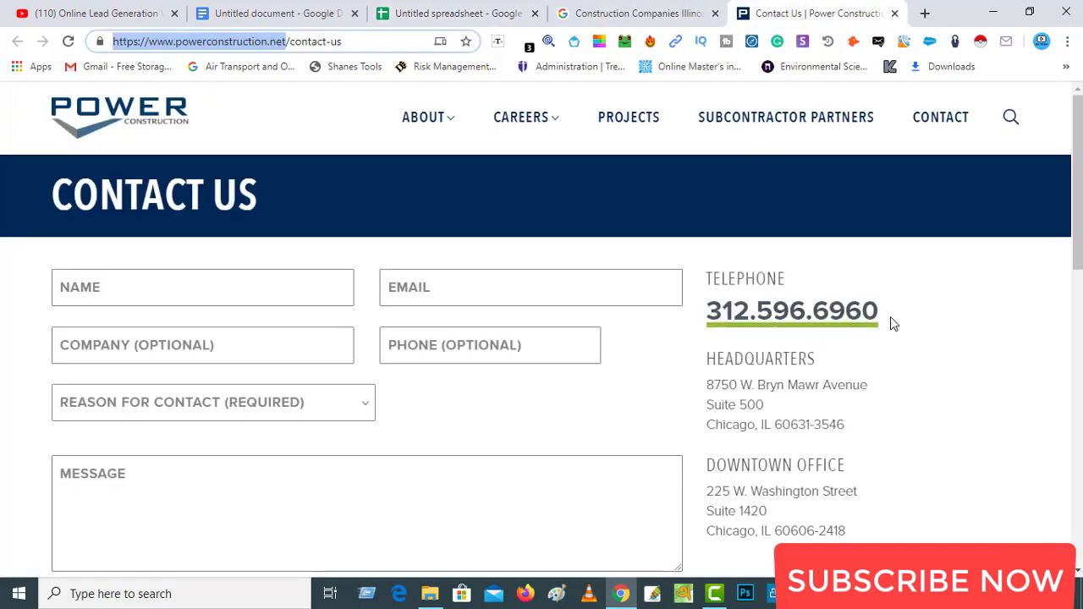
pyautogui.rightClick(788, 329)
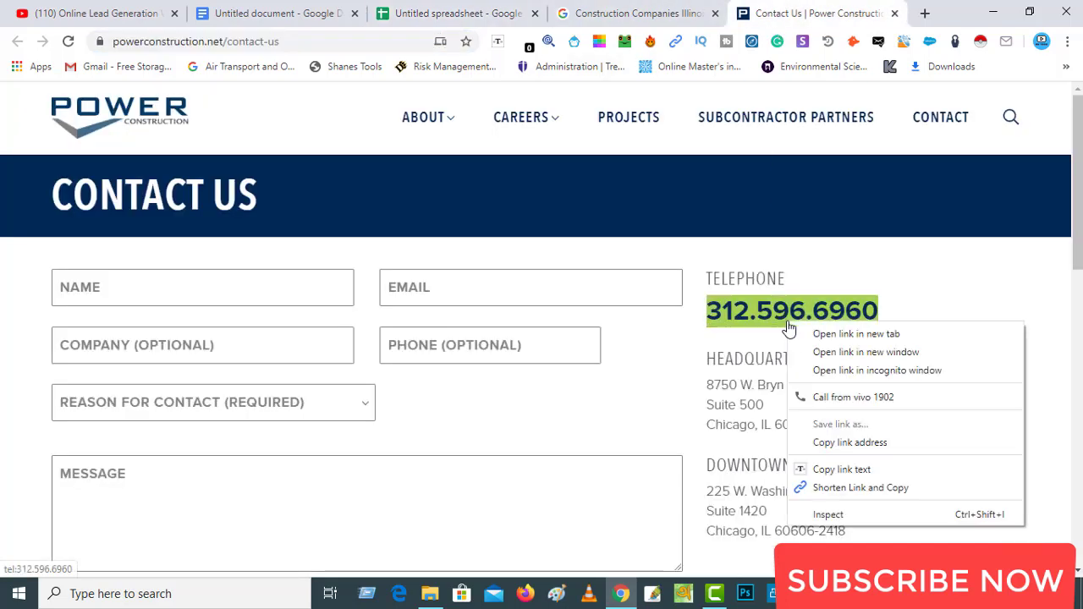
pyautogui.click(844, 469)
pyautogui.click(431, 13)
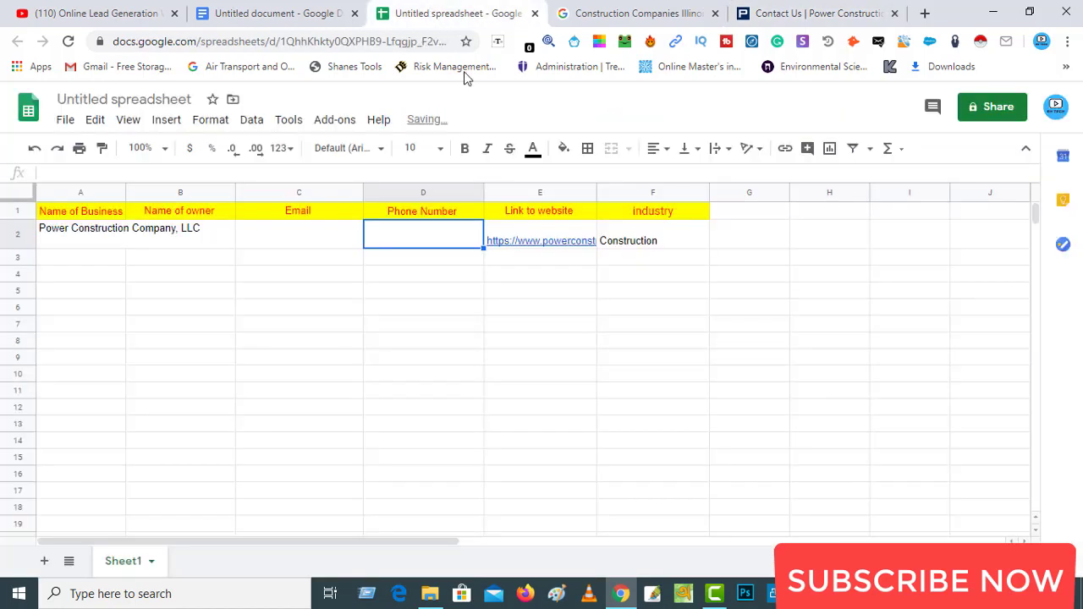
pyautogui.doubleClick(435, 224)
pyautogui.rightClick(435, 224)
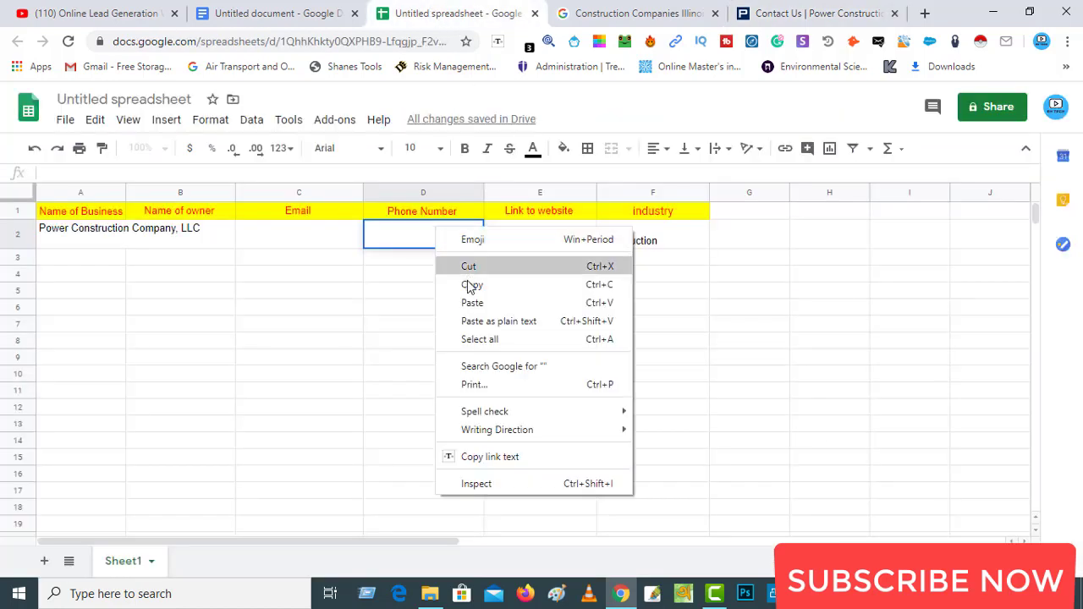
pyautogui.click(471, 303)
pyautogui.click(414, 280)
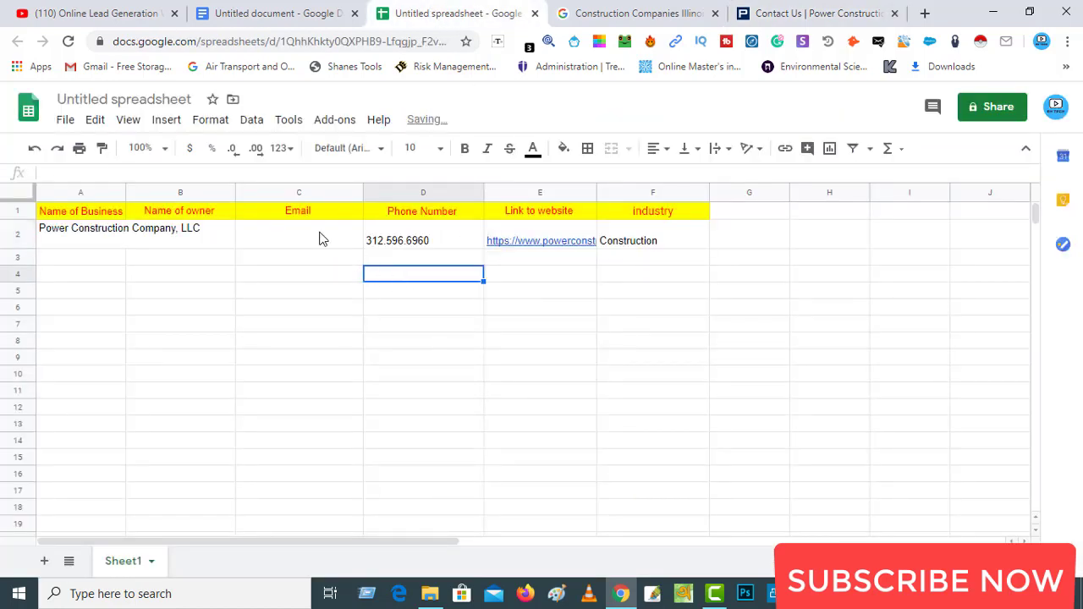
# Open the Leadership page of Power Construction's website and bring up the profile of the President & CEO.
pyautogui.click(320, 239)
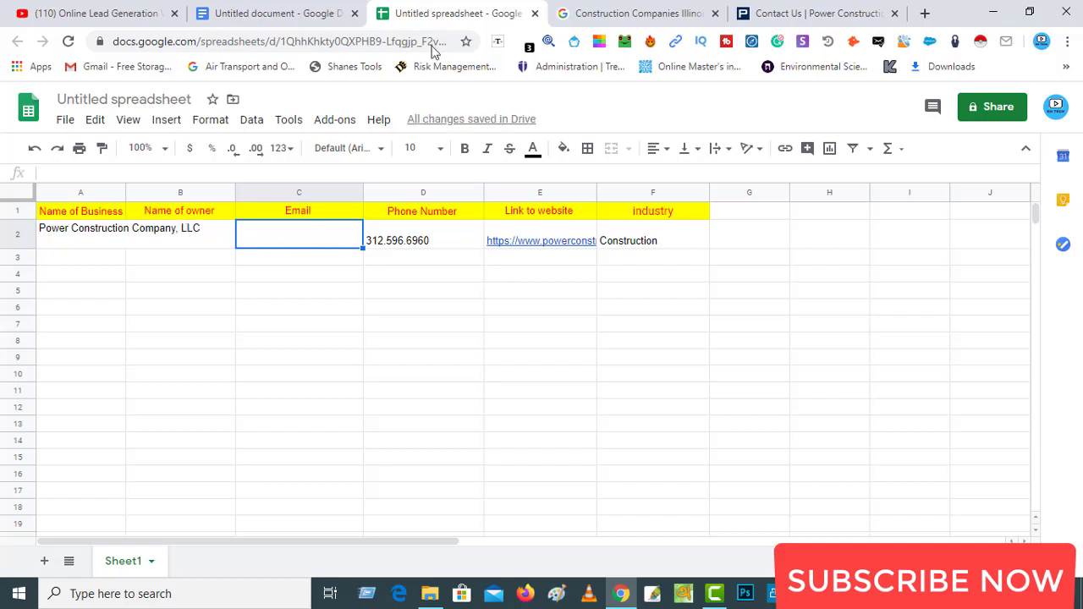
pyautogui.click(815, 13)
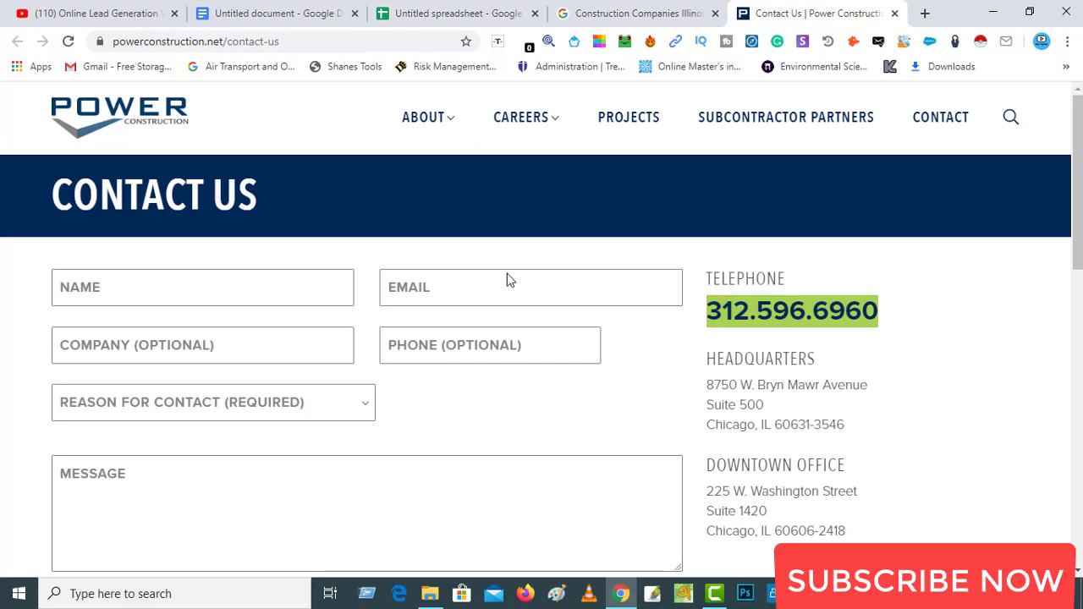
pyautogui.moveTo(450, 127)
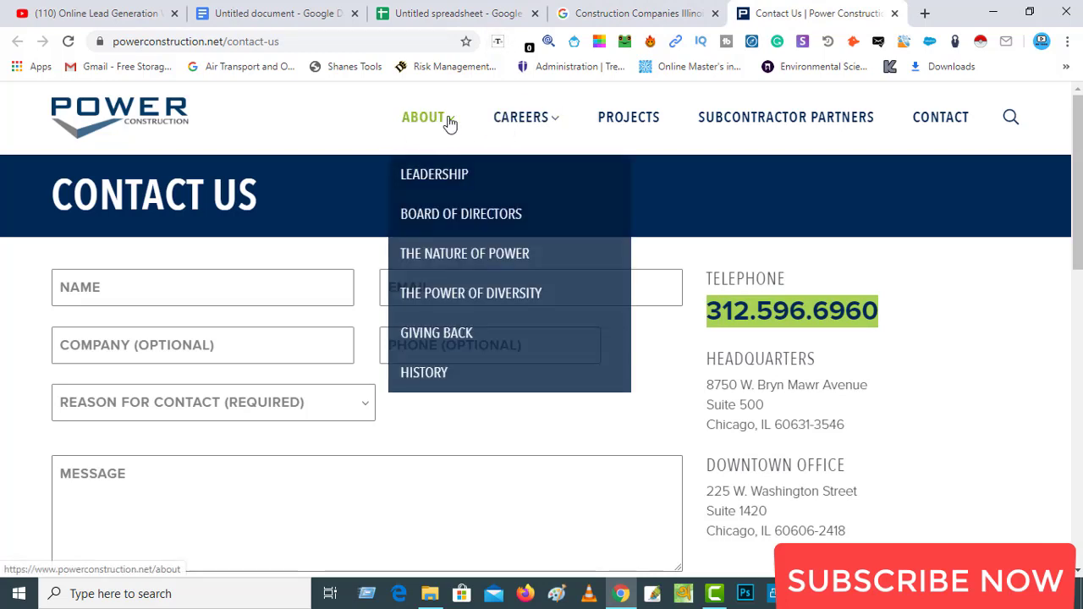
pyautogui.click(446, 186)
pyautogui.scroll(-10, 433, 296)
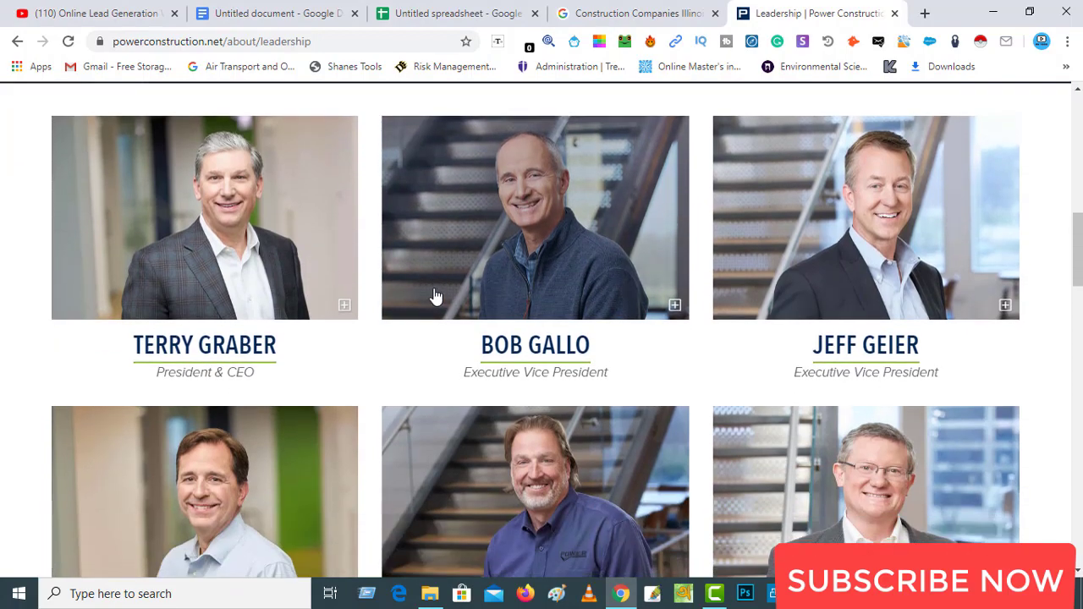
pyautogui.tripleClick(203, 347)
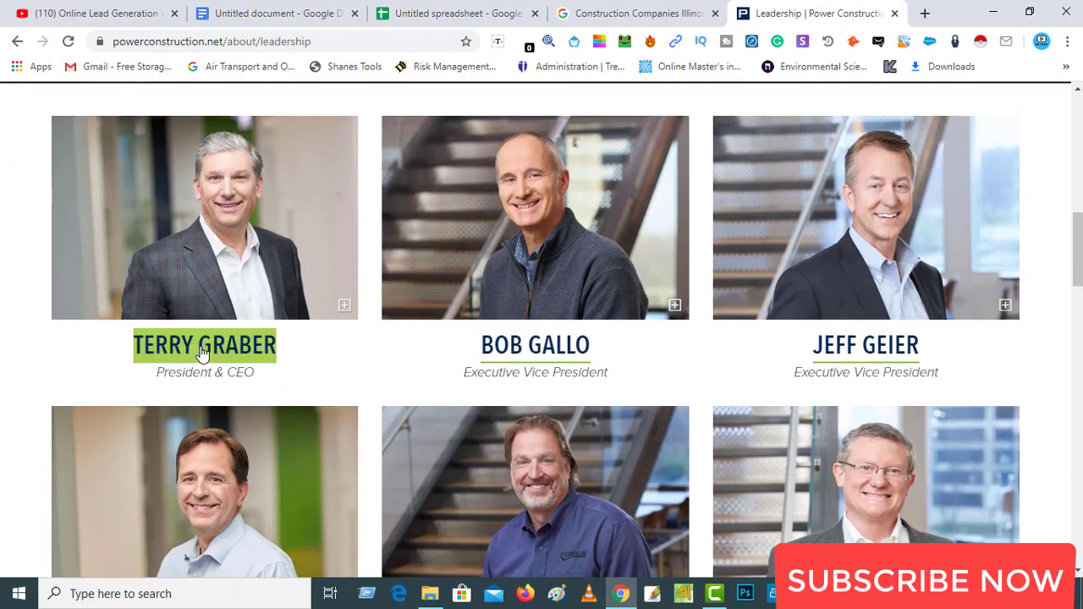
pyautogui.click(201, 348)
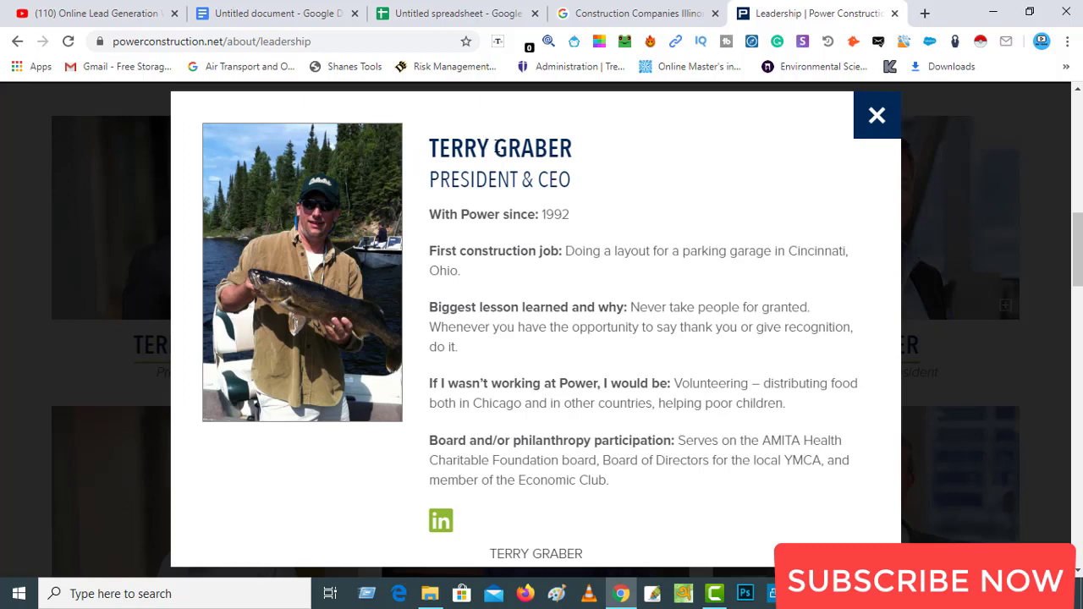
# Copy the President & CEO's name from the profile into the Name of owner cell B2 of the spreadsheet.
pyautogui.tripleClick(468, 149)
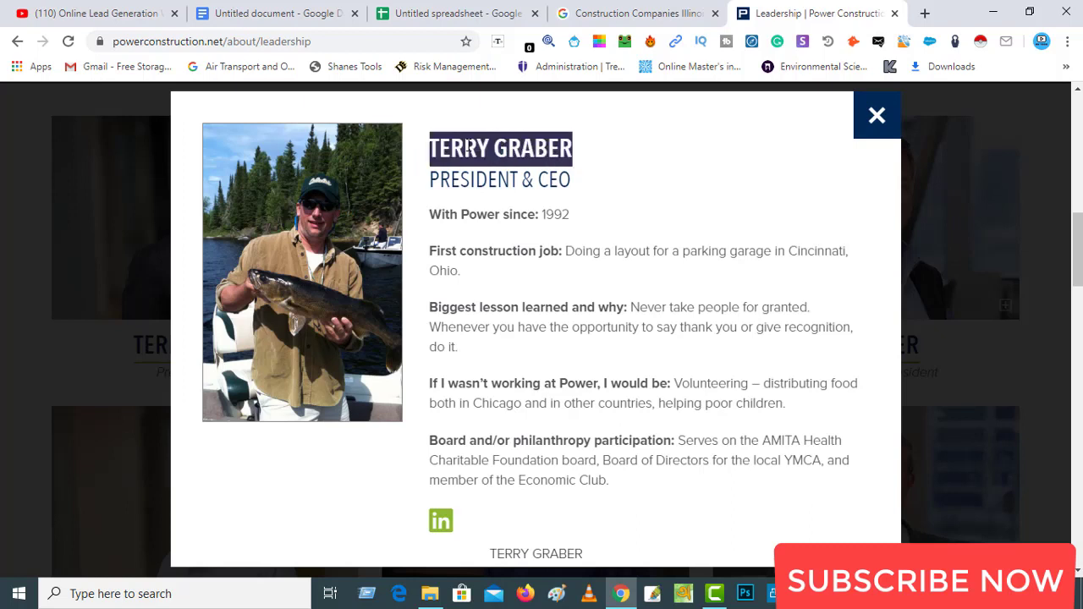
pyautogui.rightClick(469, 148)
pyautogui.click(503, 158)
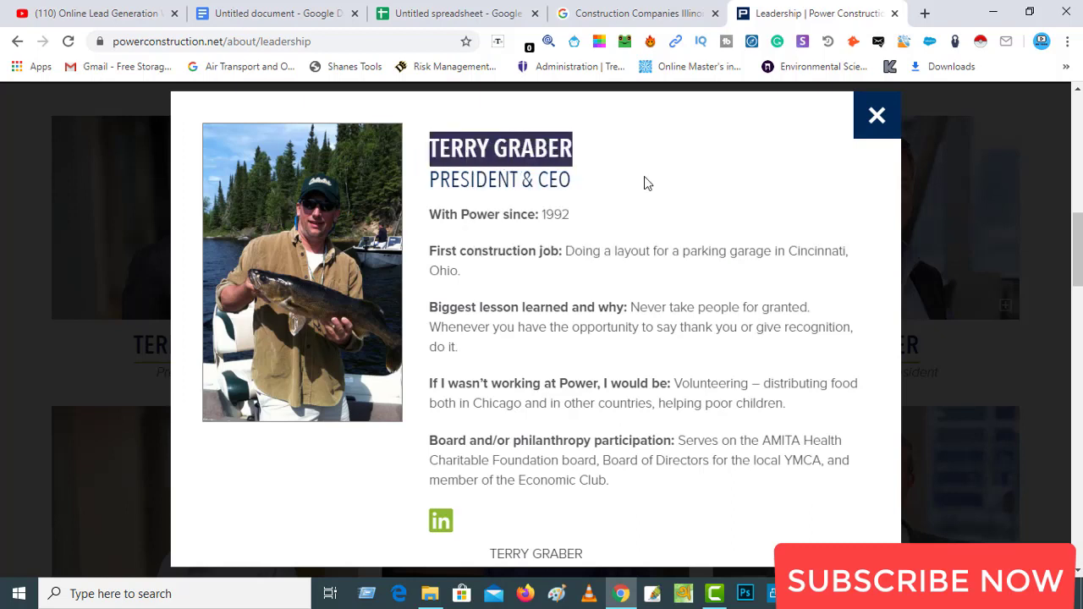
pyautogui.click(457, 13)
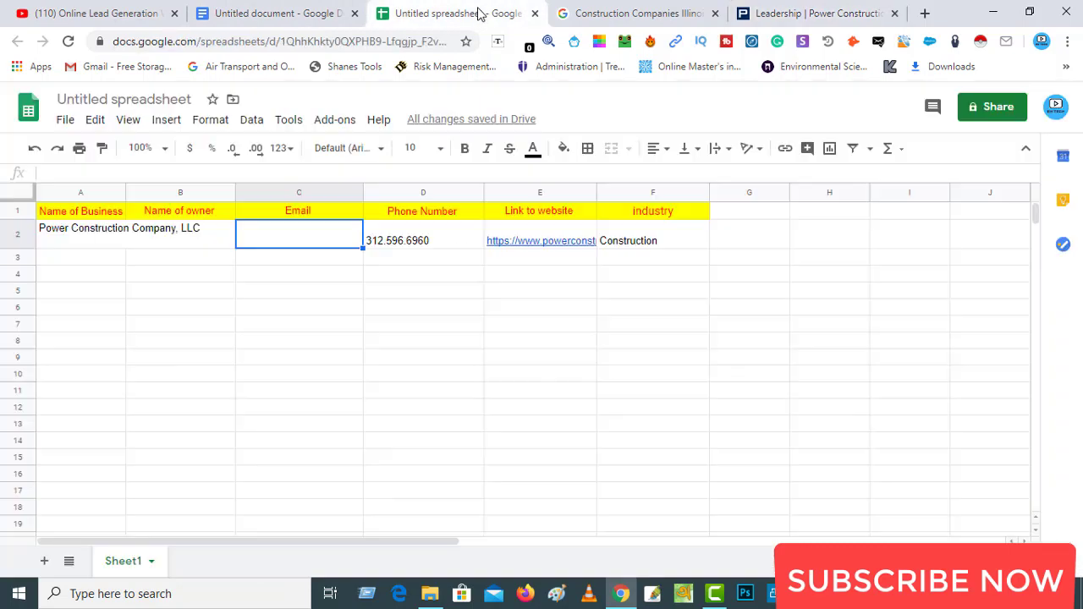
pyautogui.doubleClick(185, 228)
pyautogui.hotkey('ctrl', 'v')
pyautogui.press('Tab')
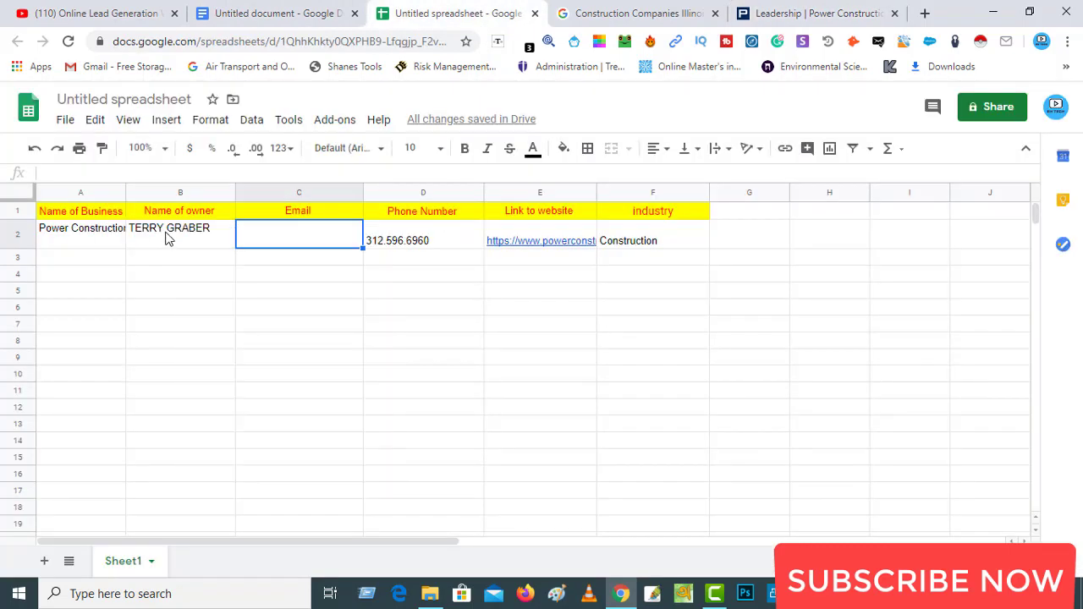
pyautogui.click(167, 238)
pyautogui.click(269, 235)
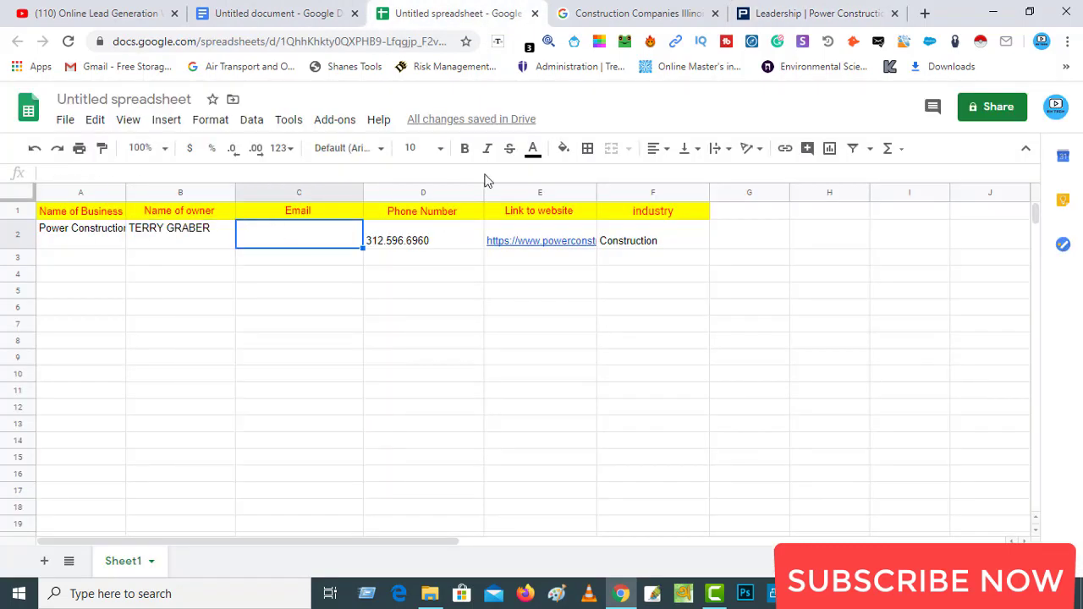
# Open Gmail in a new browser tab and start a new message.
pyautogui.click(925, 14)
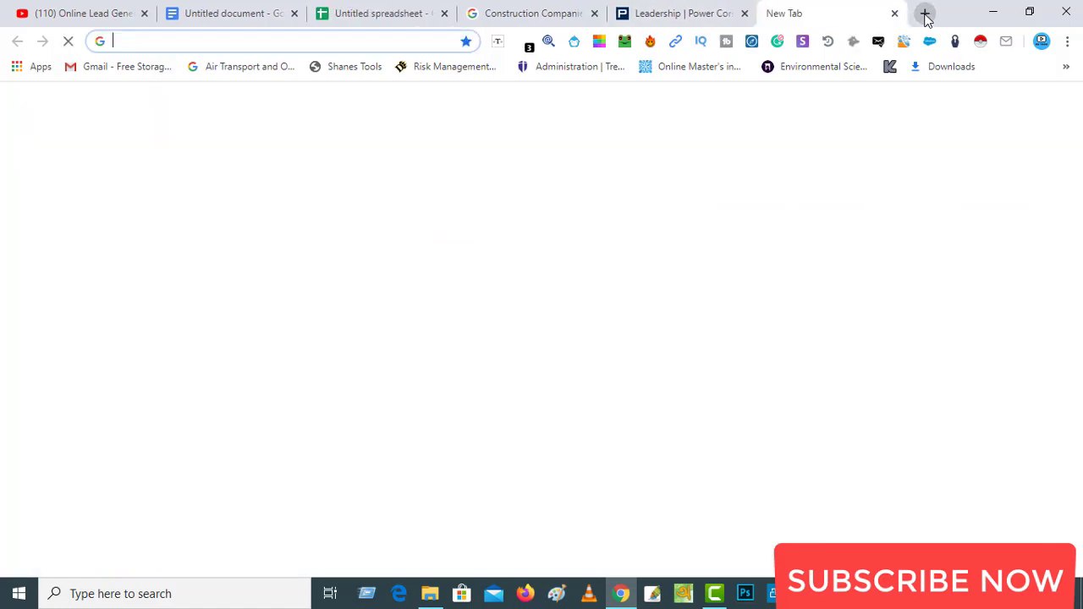
pyautogui.write('gmail')
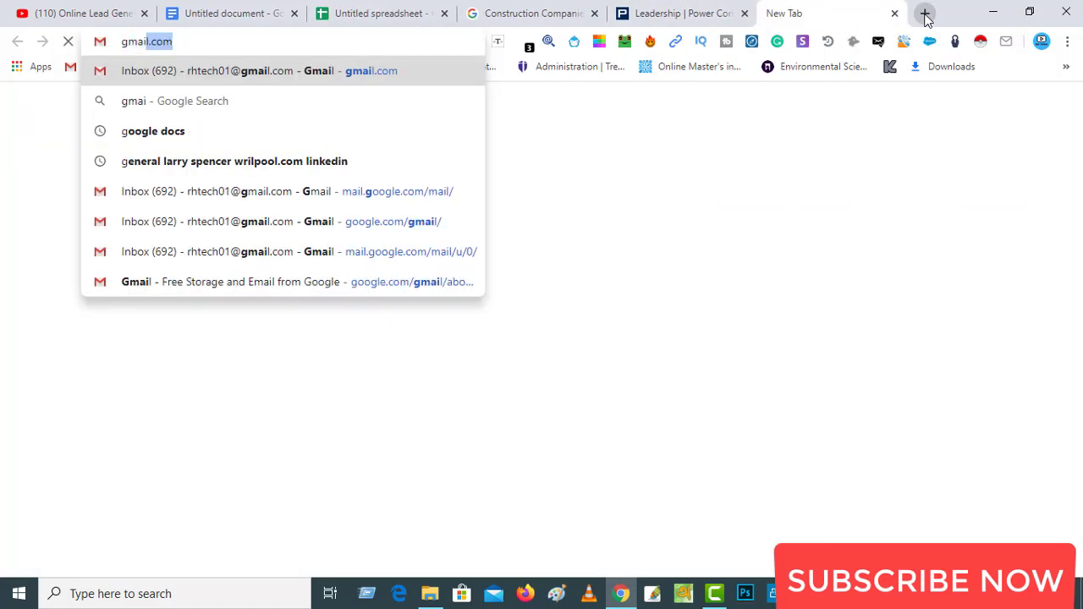
pyautogui.press('Return')
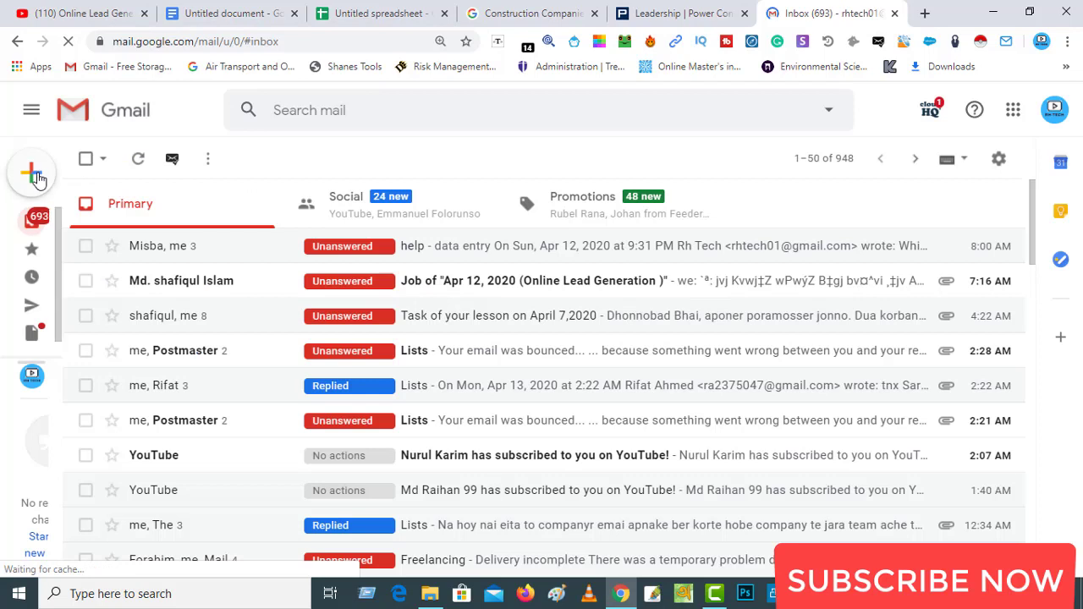
pyautogui.click(33, 172)
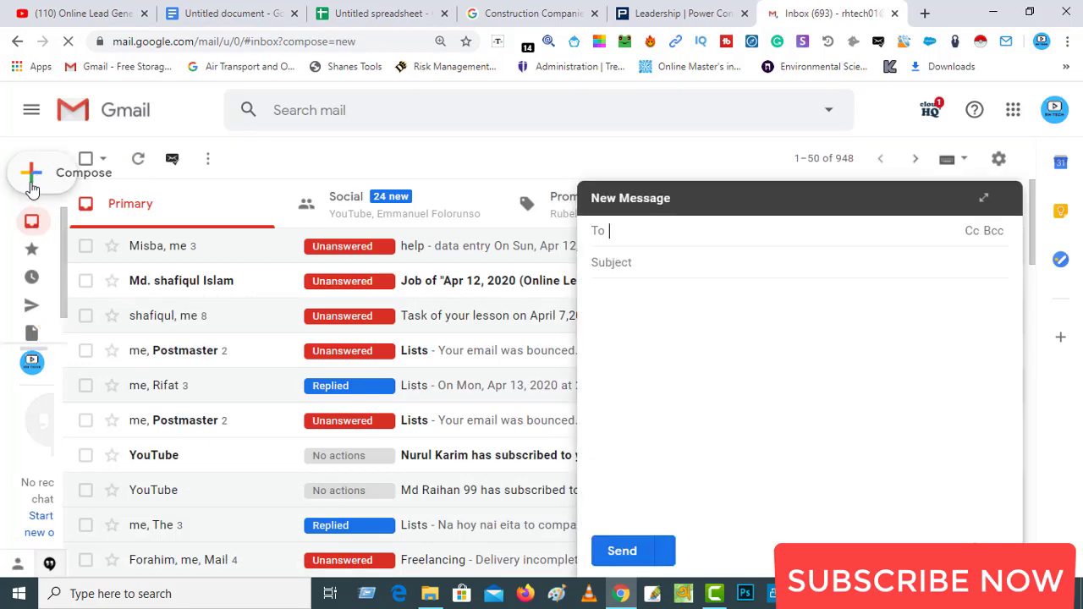
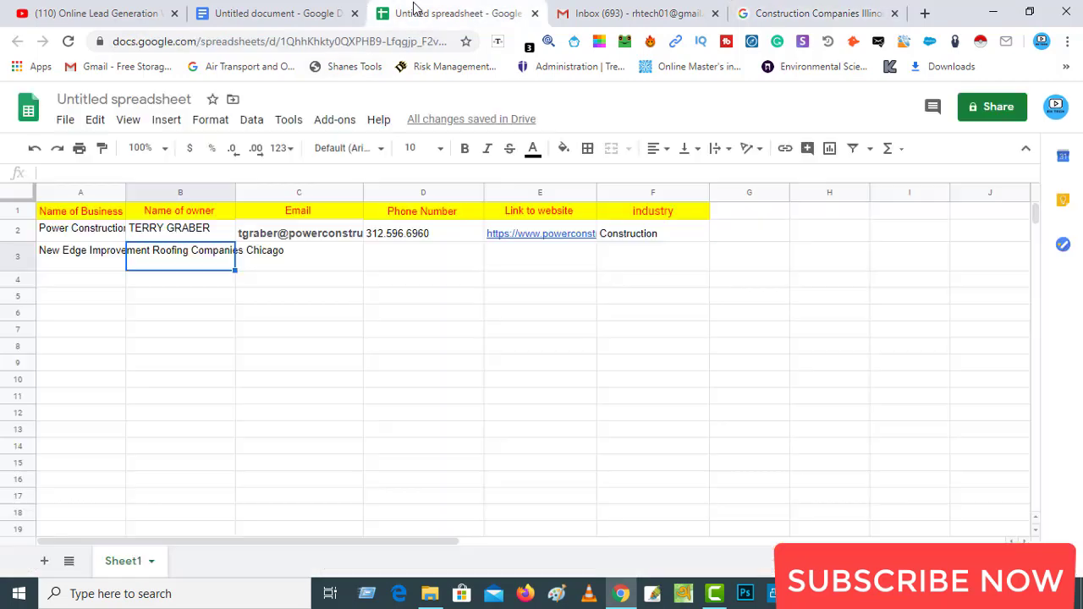
# Paste the copied phone number of New Edge Improvement Roofing Companies Chicago into cell D3.
pyautogui.doubleClick(426, 258)
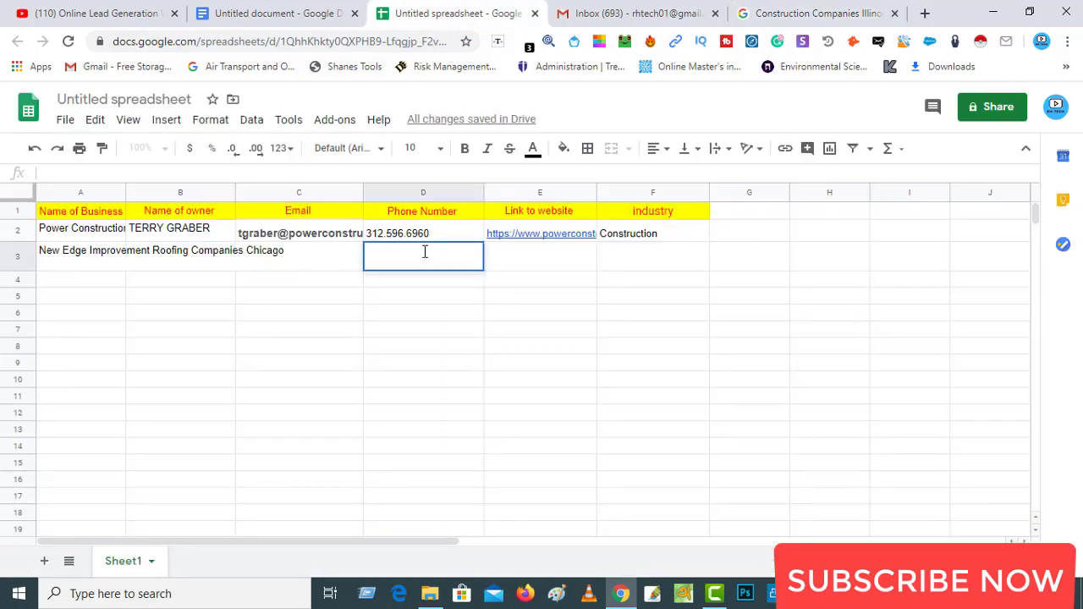
pyautogui.rightClick(424, 252)
pyautogui.click(460, 328)
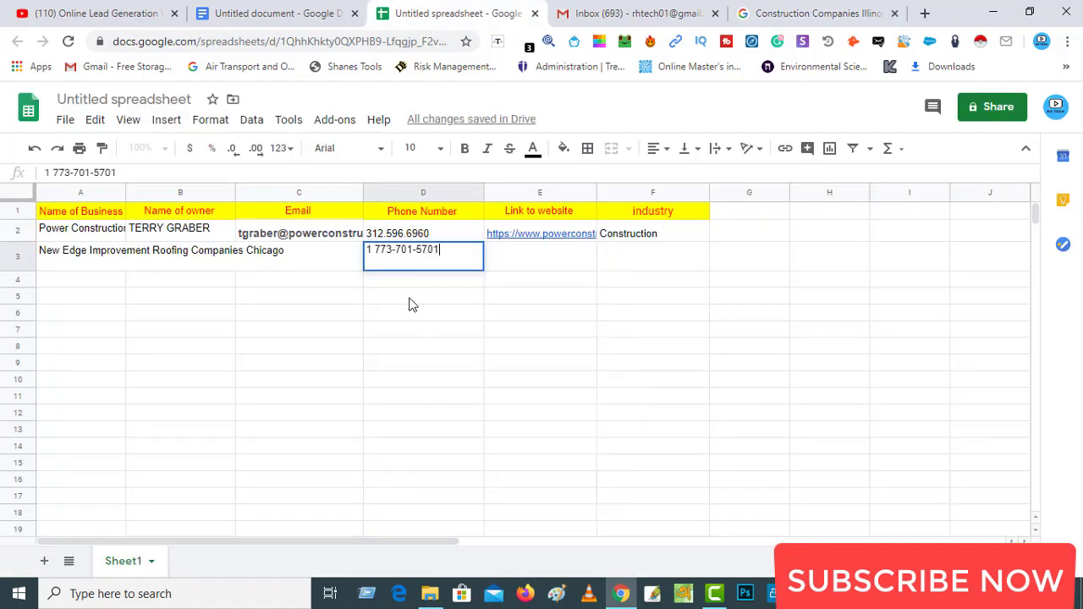
pyautogui.press('Return')
pyautogui.click(330, 260)
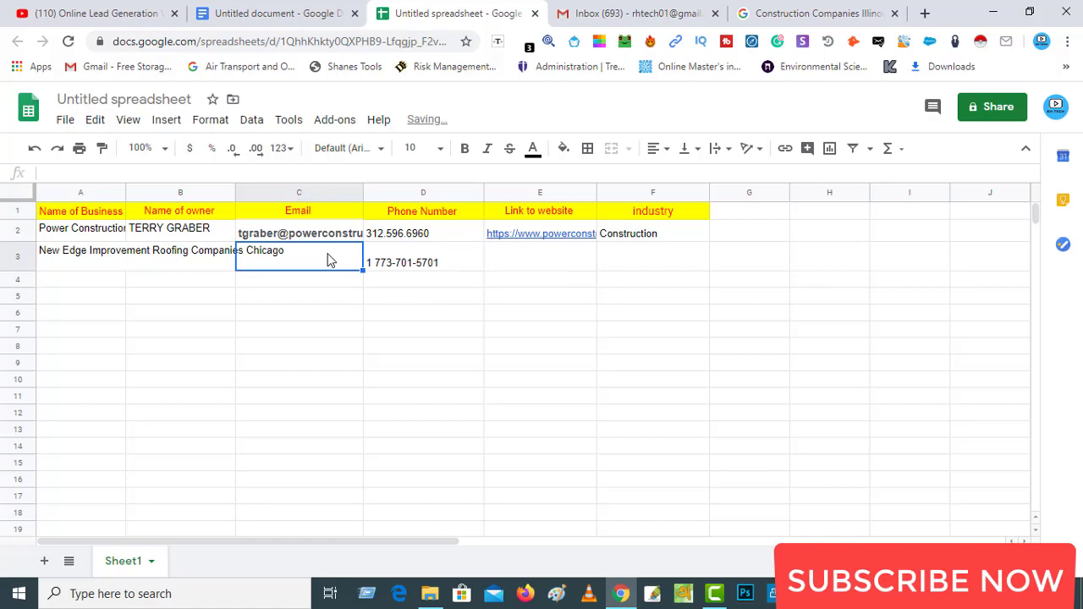
# Open the website of New Edge Improvement Roofing Companies Chicago from its Google listing.
pyautogui.click(171, 258)
pyautogui.click(772, 14)
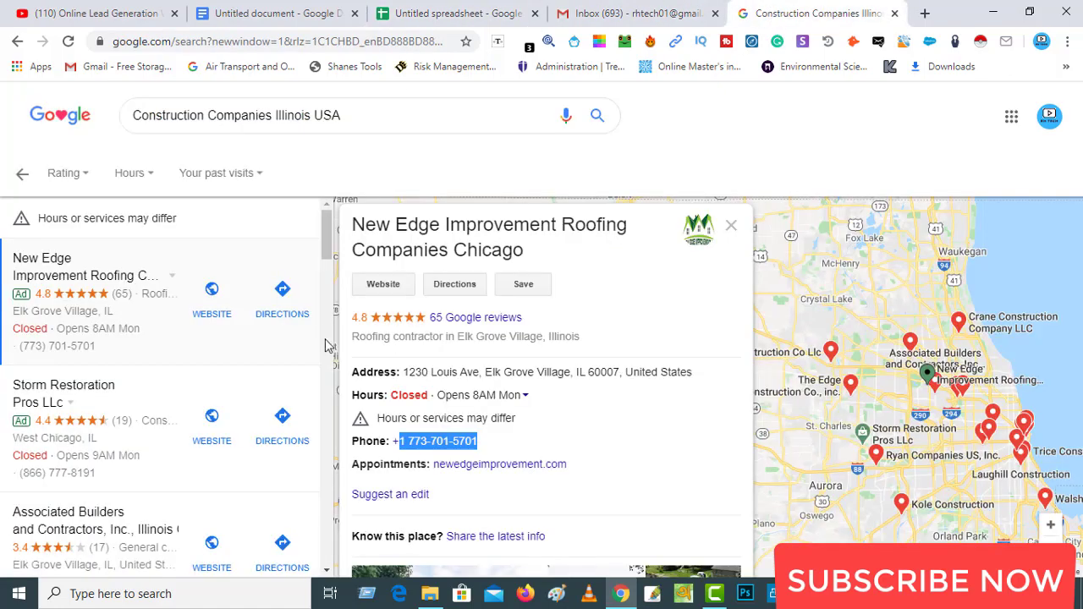
pyautogui.click(384, 285)
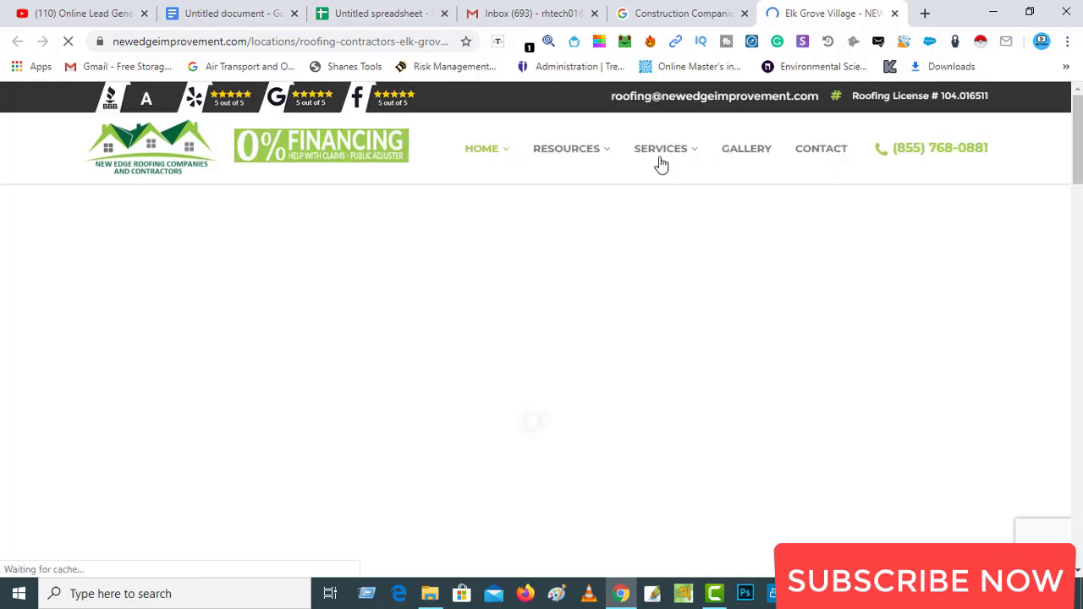
# Open the About Us page of the New Edge Improvement website and look through it for the owner's full name.
pyautogui.click(509, 152)
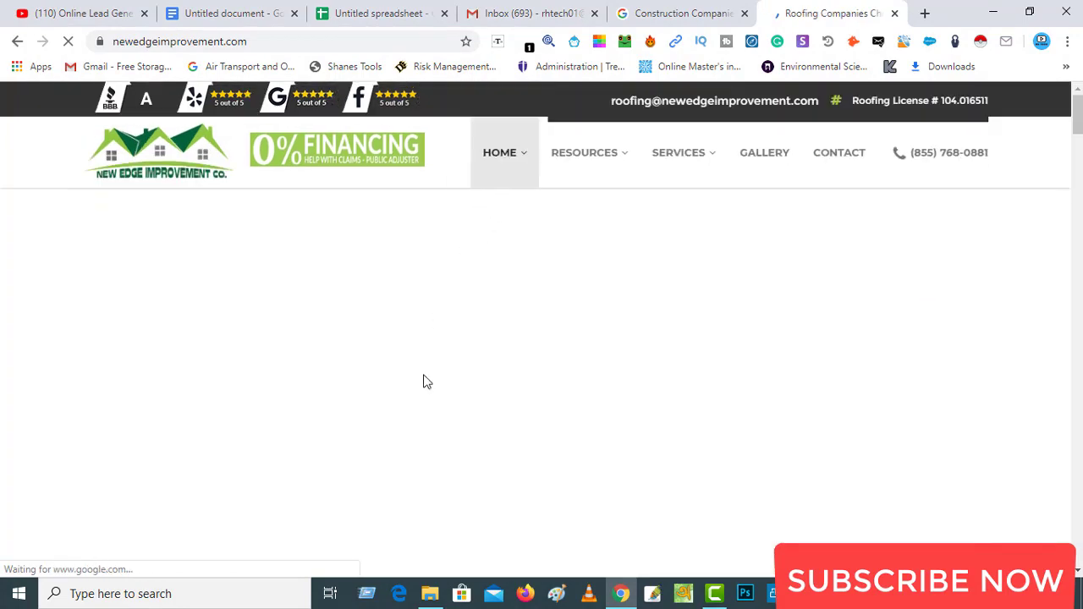
pyautogui.moveTo(509, 158)
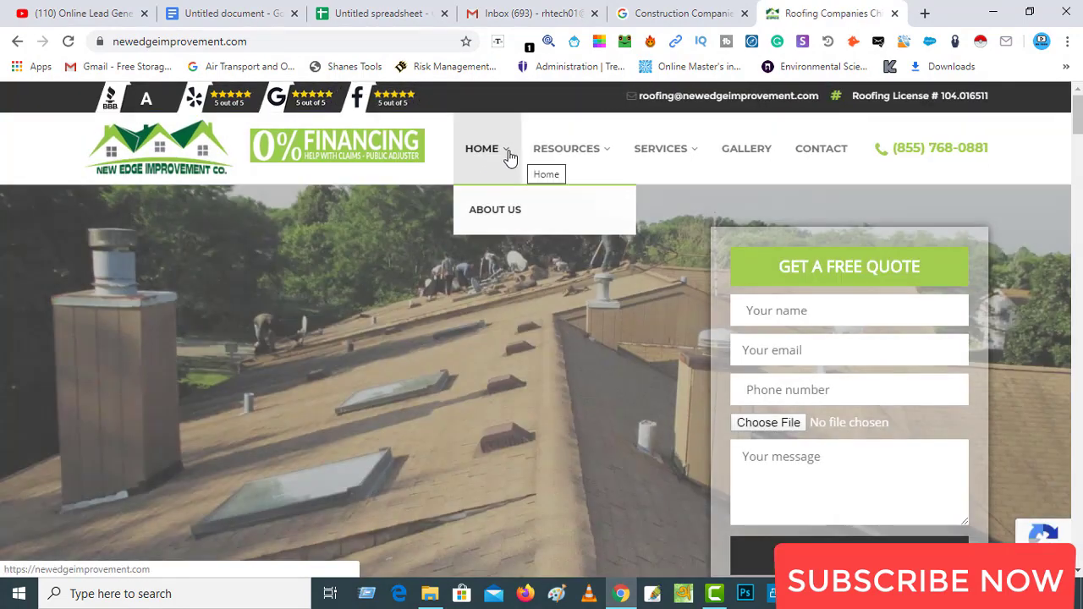
pyautogui.click(487, 216)
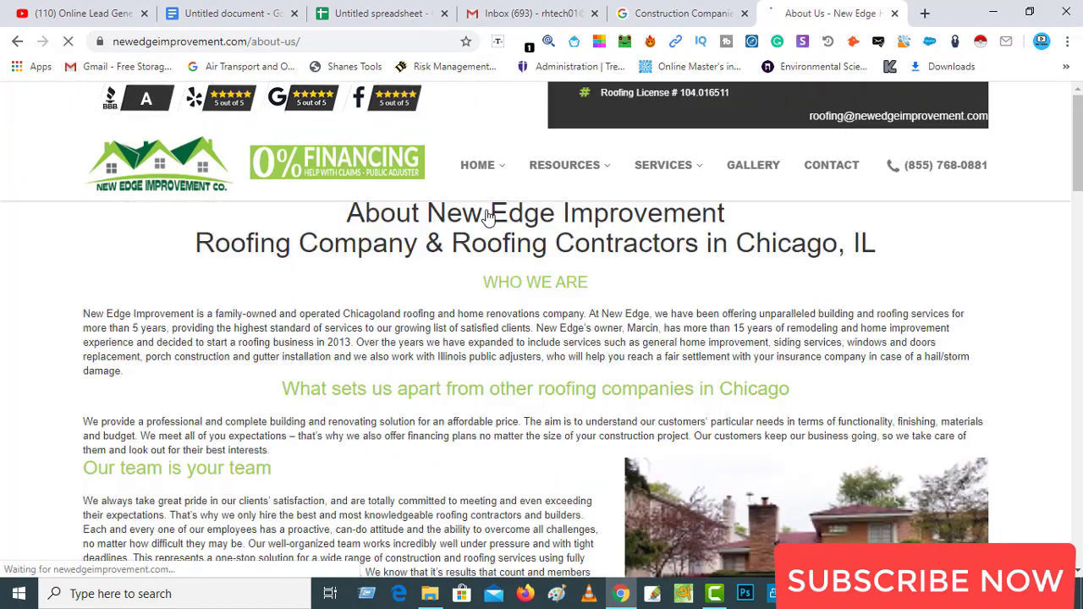
pyautogui.scroll(-4, 498, 280)
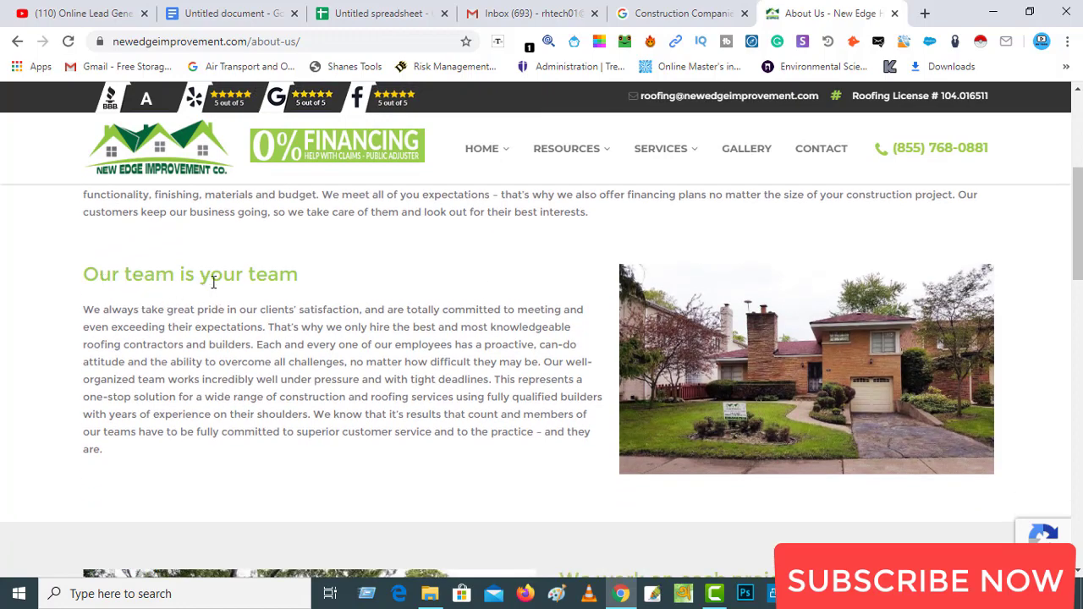
pyautogui.scroll(-7, 296, 291)
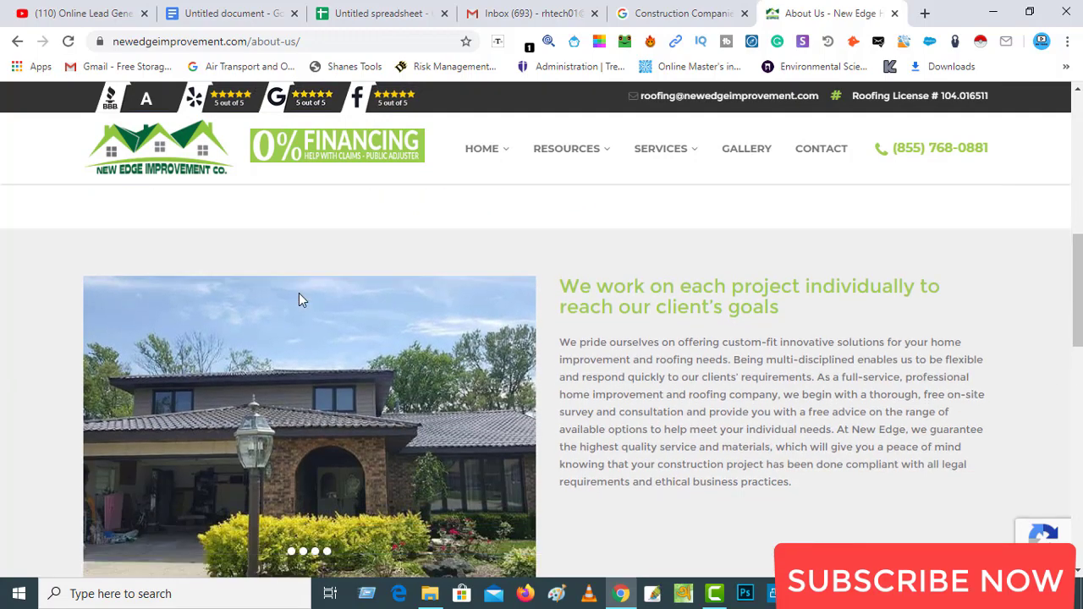
pyautogui.scroll(-9, 299, 297)
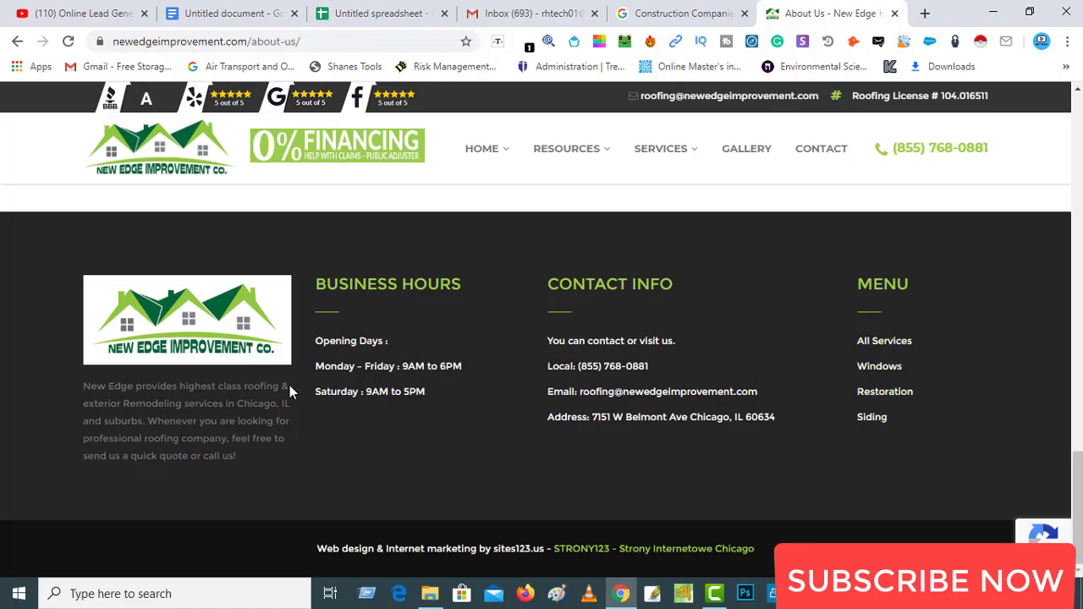
pyautogui.scroll(15, 289, 385)
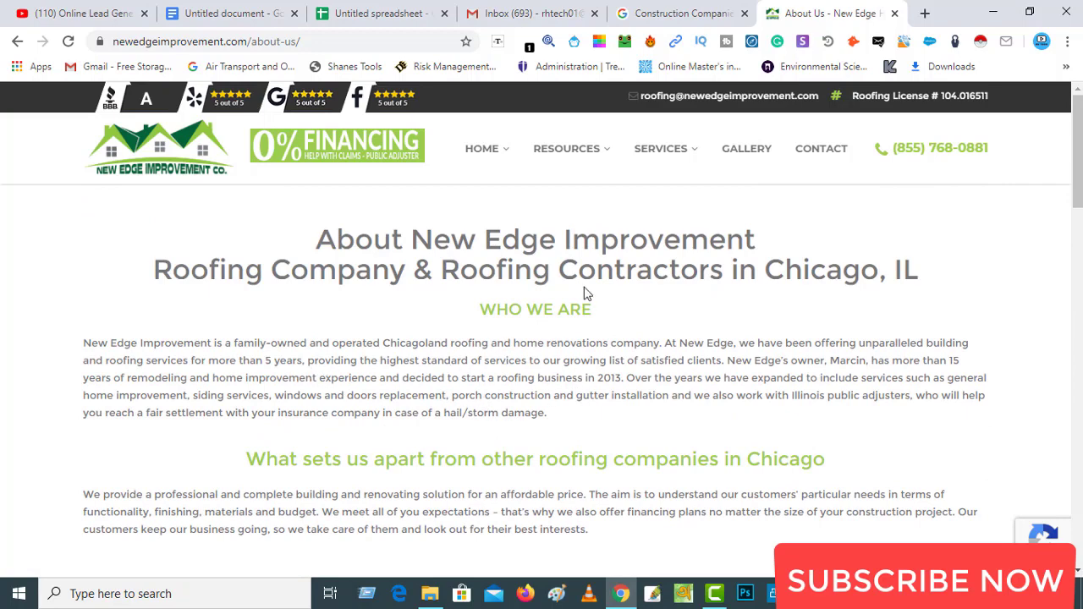
pyautogui.moveTo(600, 150)
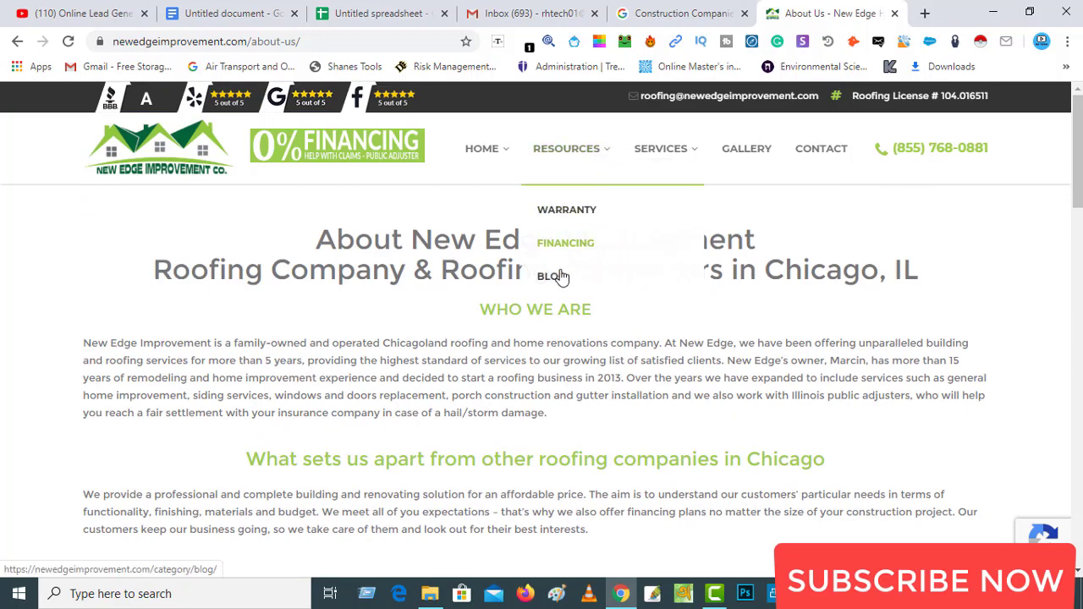
pyautogui.moveTo(694, 162)
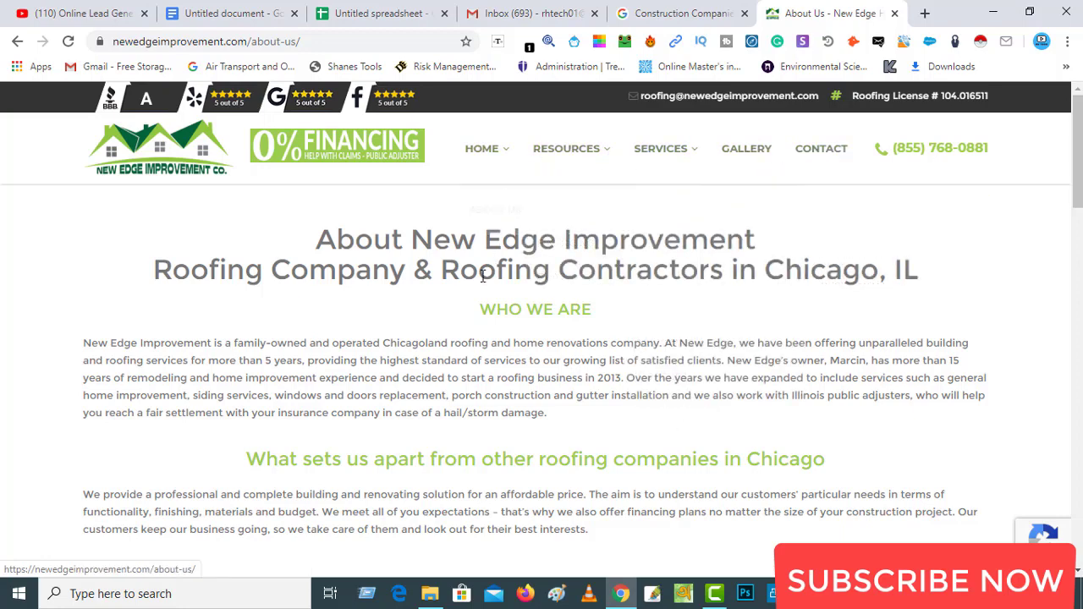
# Search Google for the company's team using the query "newedgeimprovement.com"team.
pyautogui.click(311, 41)
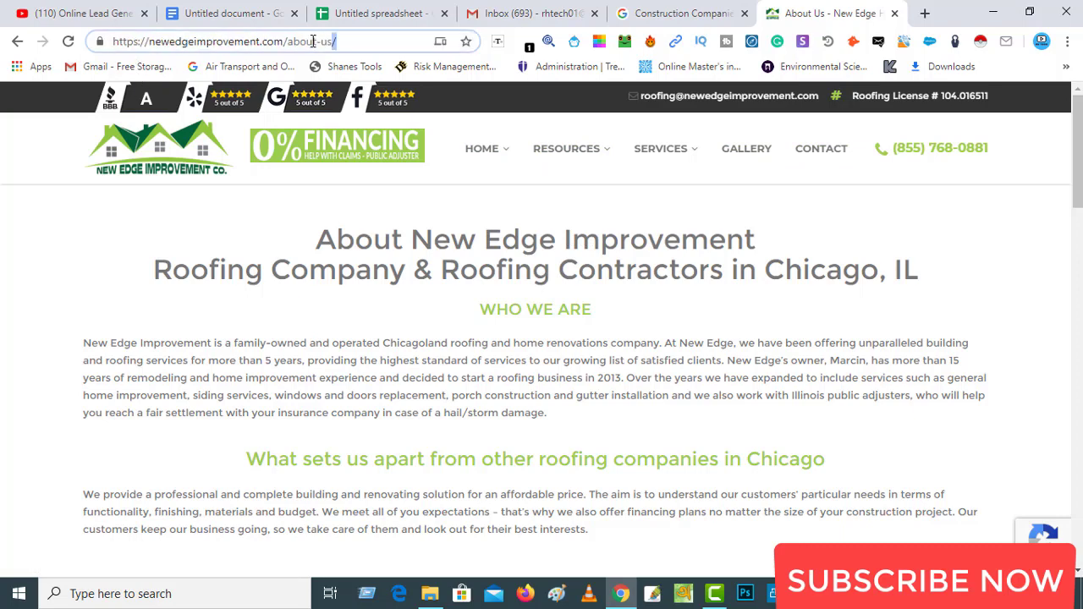
pyautogui.moveTo(346, 42); pyautogui.dragTo(293, 40)
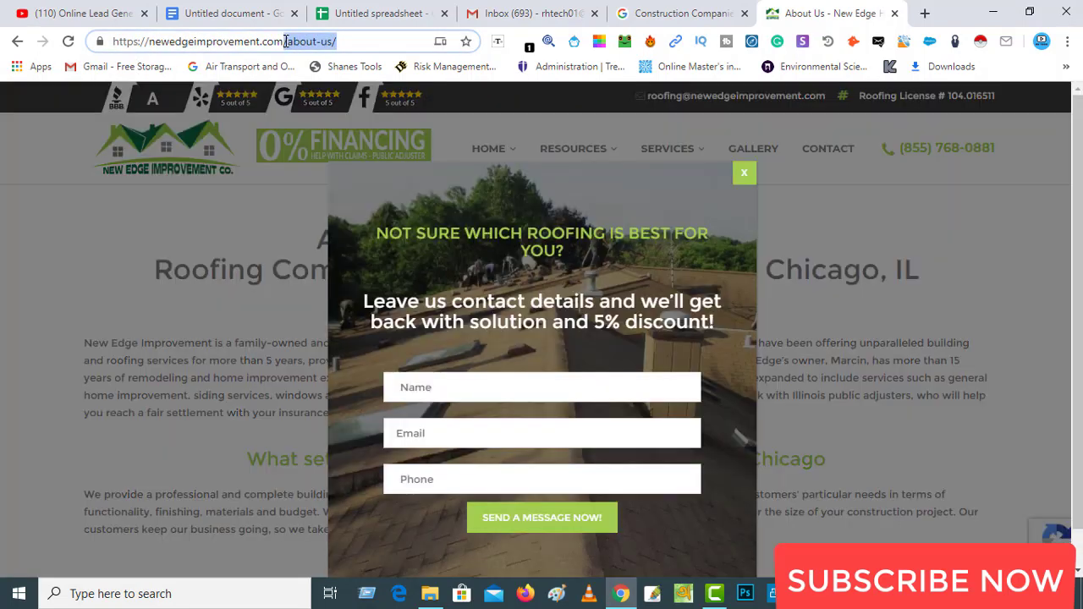
pyautogui.press('BackSpace')
pyautogui.write('"')
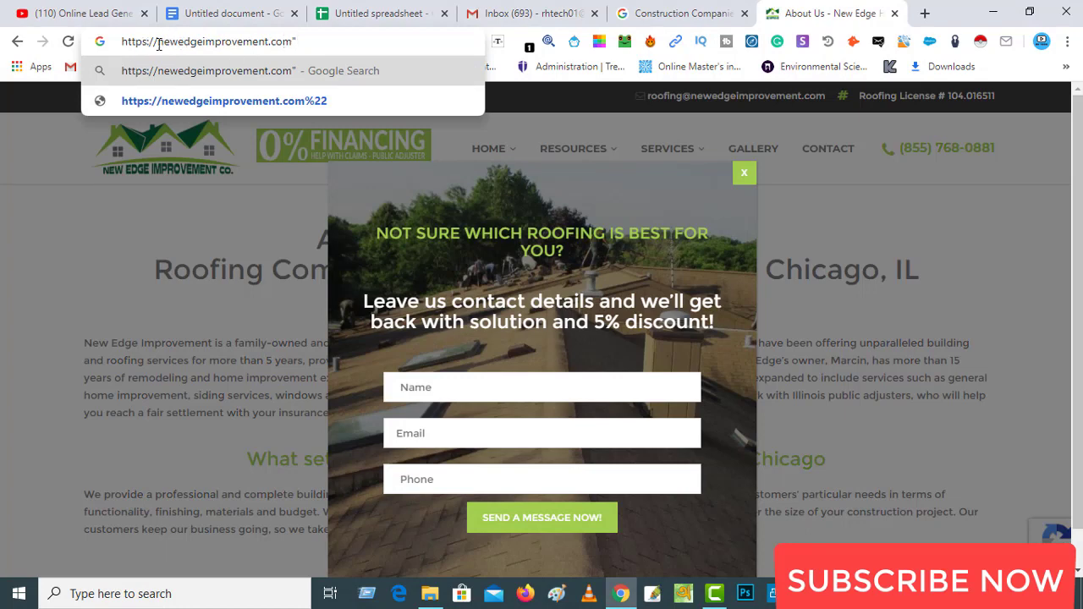
pyautogui.moveTo(158, 44); pyautogui.dragTo(30, 41)
pyautogui.press('BackSpace')
pyautogui.write('"')
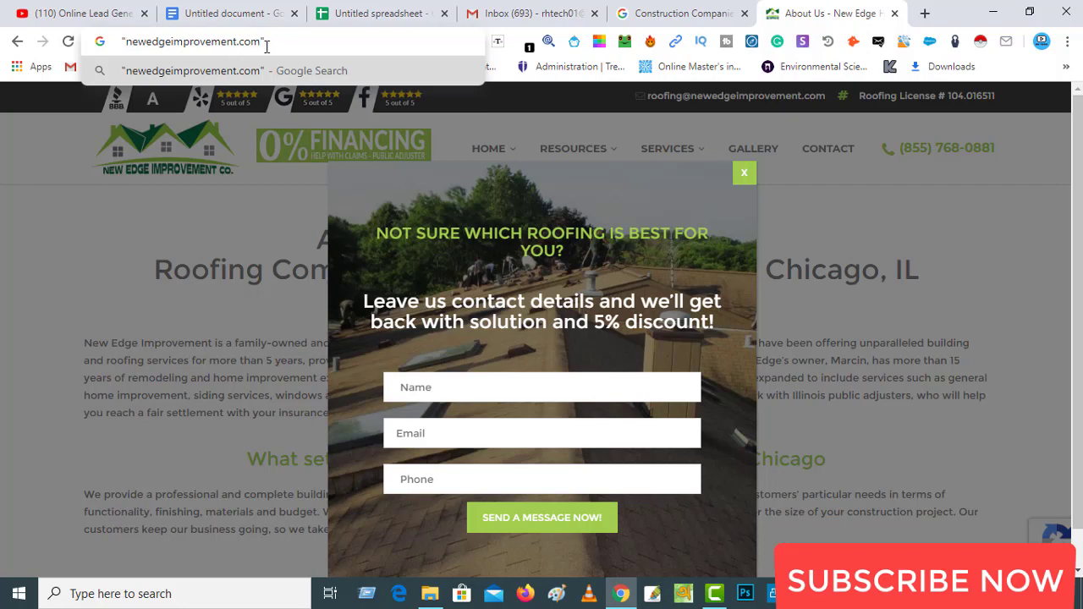
pyautogui.write('team')
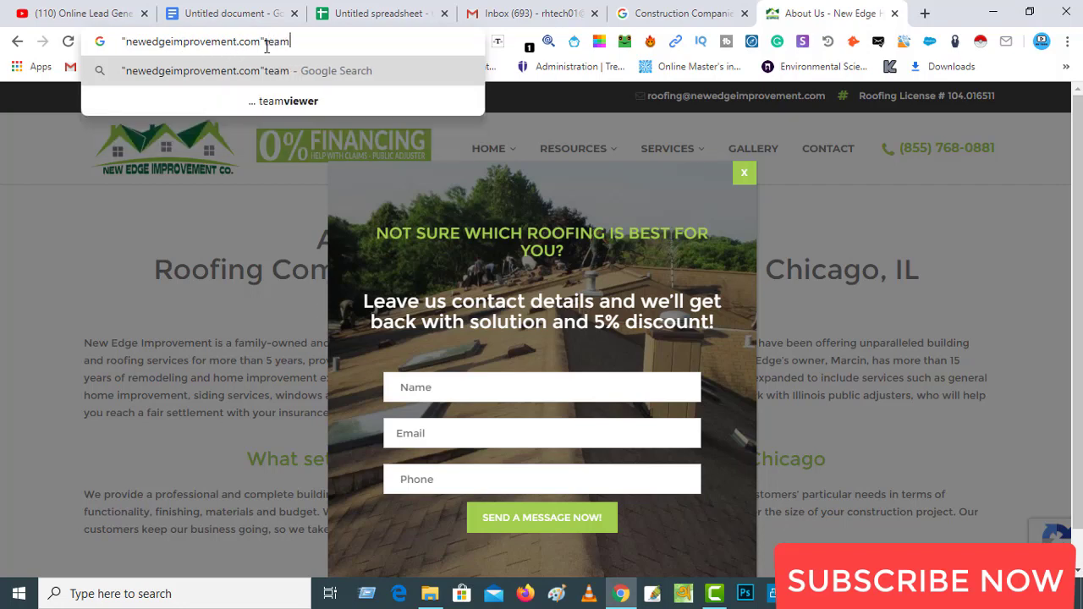
pyautogui.press('Return')
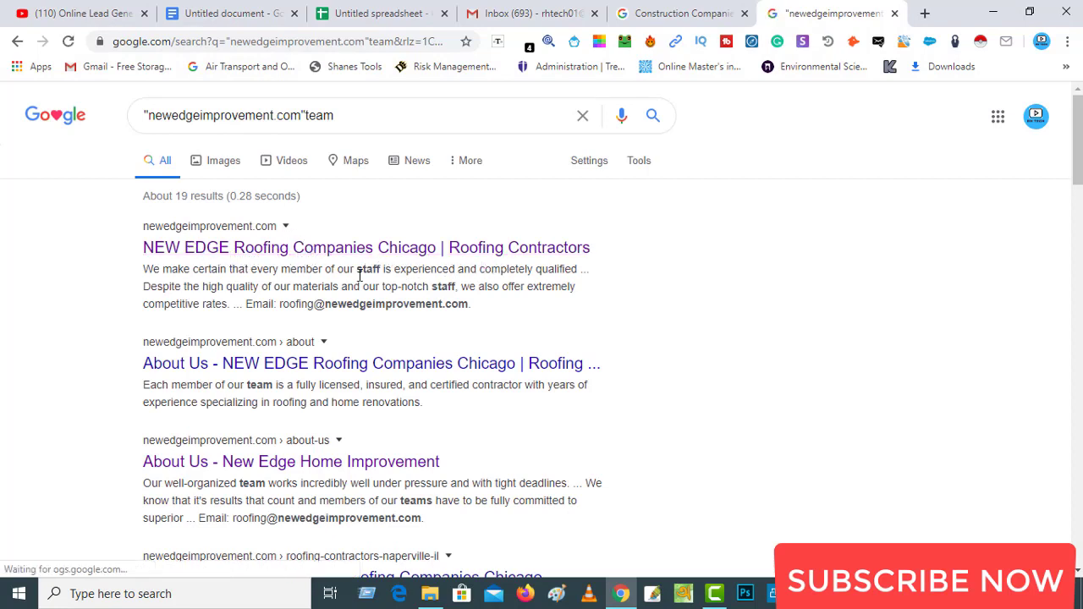
# Open the New Edge About Us result from the Google search and examine the page for owner or team member names.
pyautogui.click(301, 368)
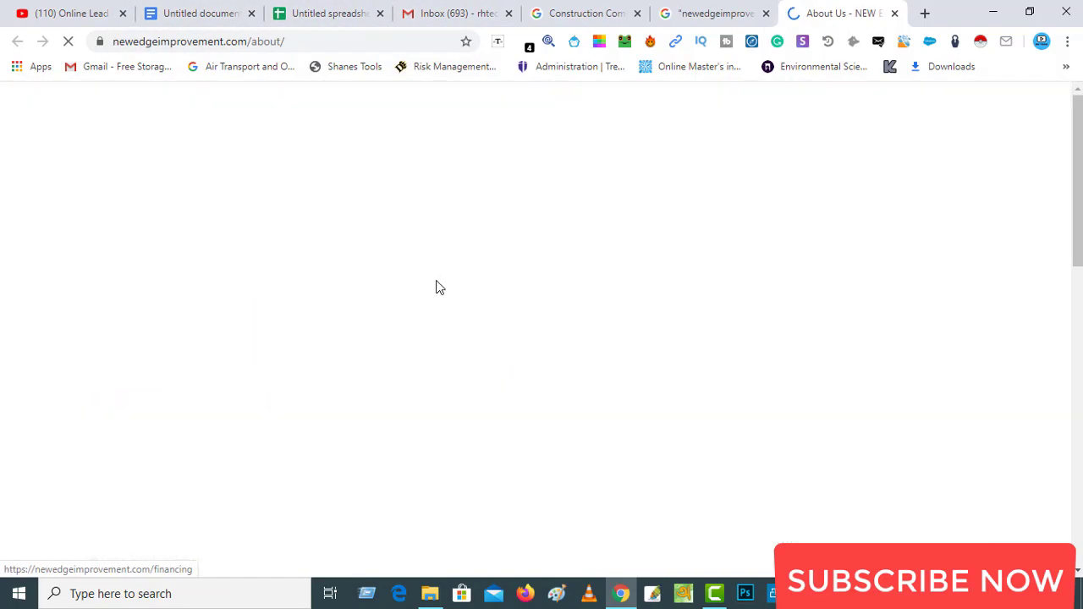
pyautogui.scroll(-10, 437, 283)
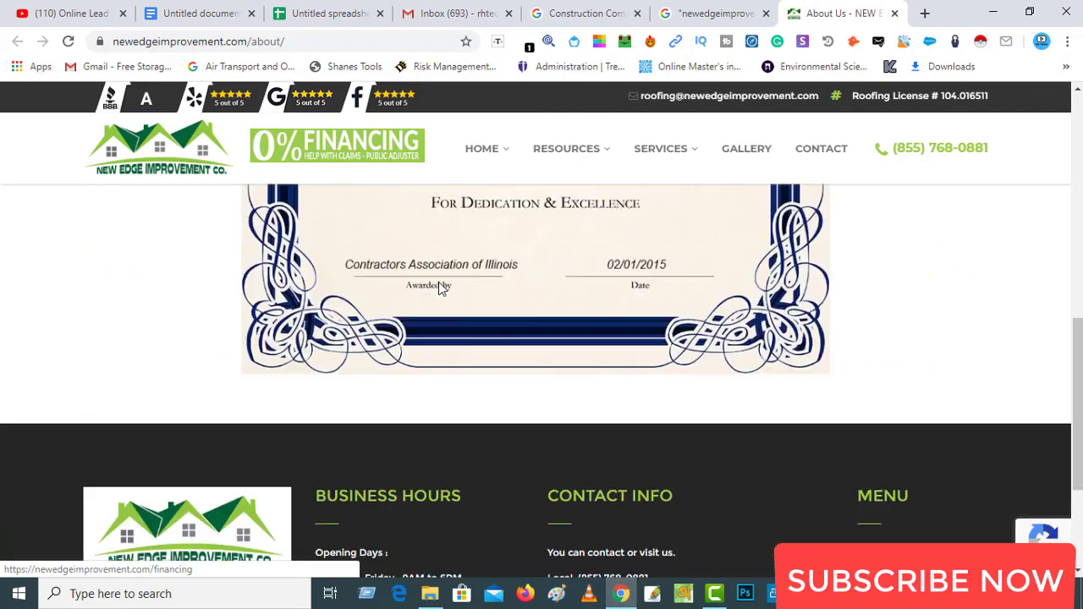
pyautogui.scroll(5, 439, 283)
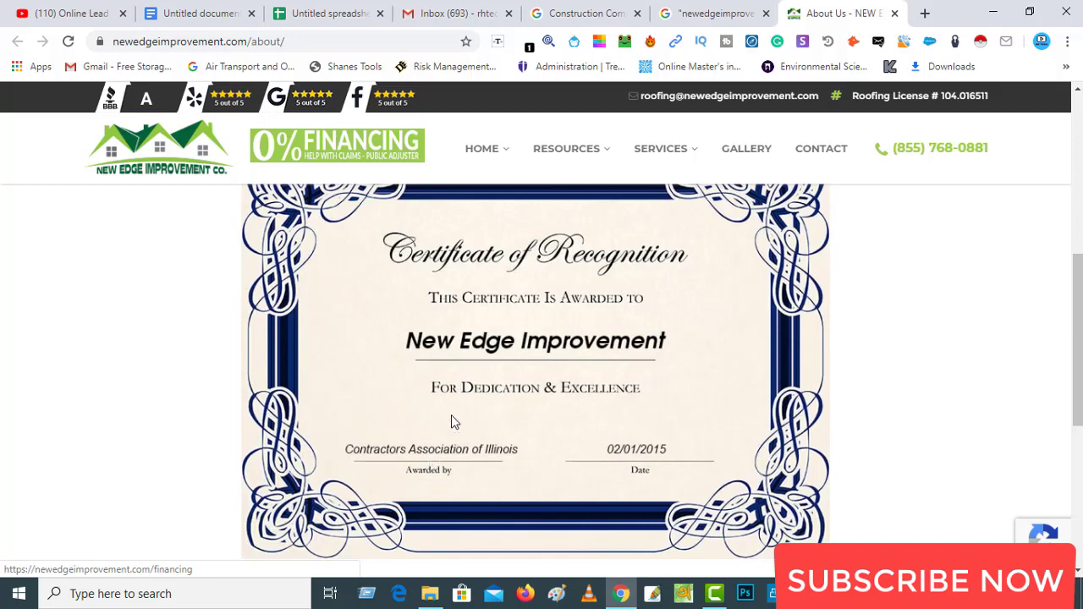
pyautogui.scroll(5, 524, 349)
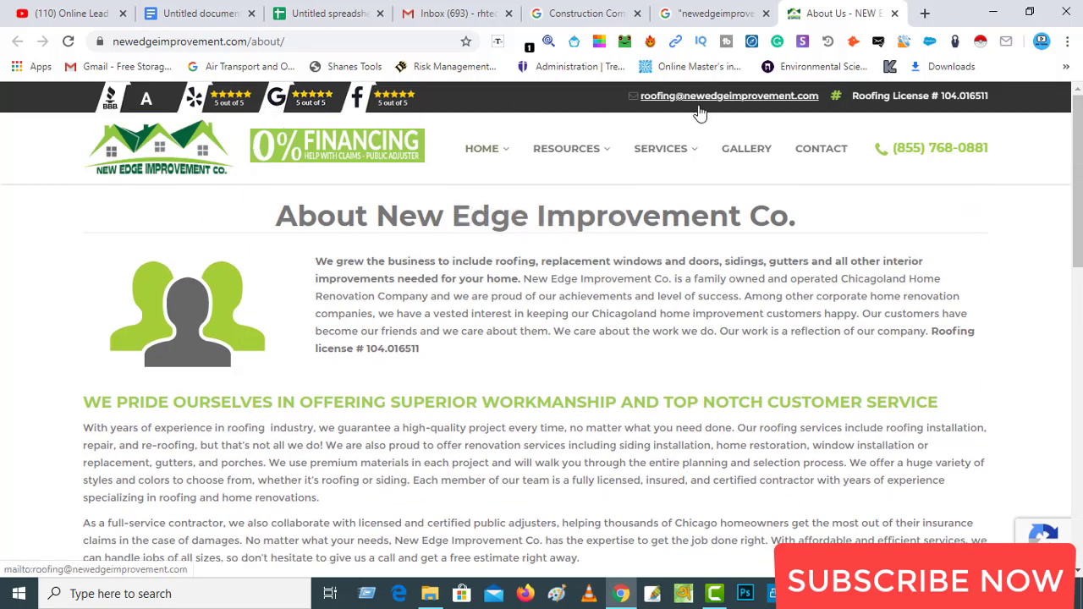
pyautogui.moveTo(732, 241)
pyautogui.scroll(-1, 732, 241)
pyautogui.scroll(-10, 732, 241)
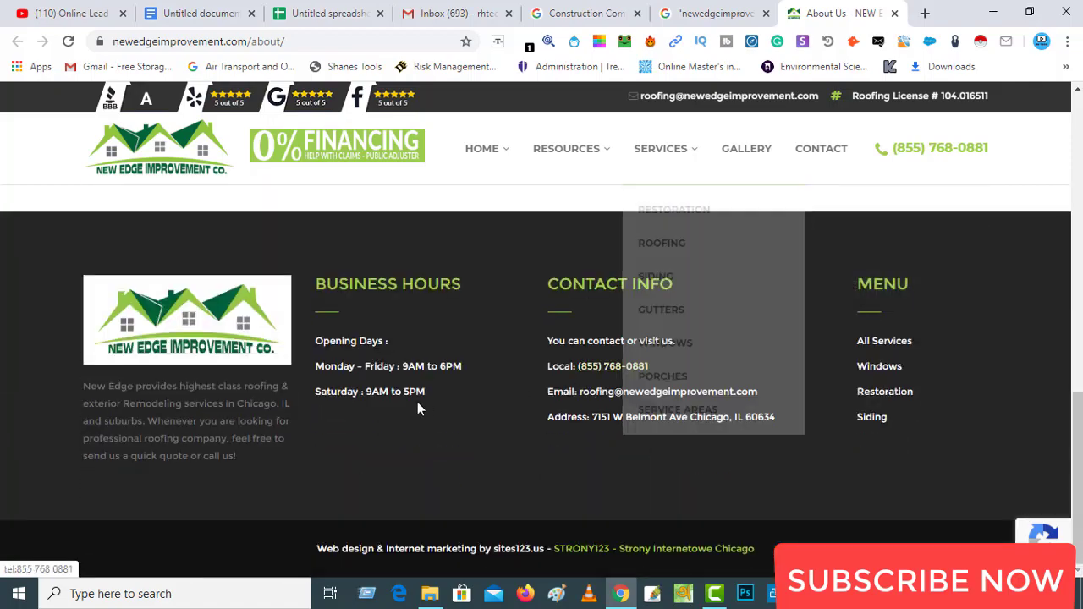
pyautogui.scroll(10, 350, 435)
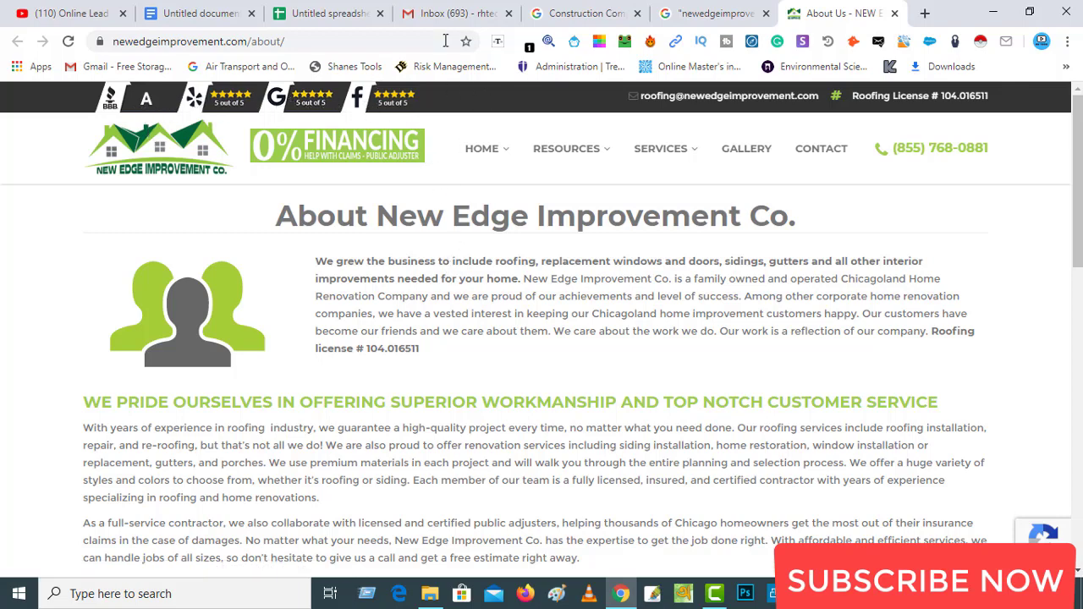
# Change the Google query to "newedgeimprovement.com"linkedin and run the search.
pyautogui.click(736, 13)
pyautogui.moveTo(346, 113); pyautogui.dragTo(323, 116)
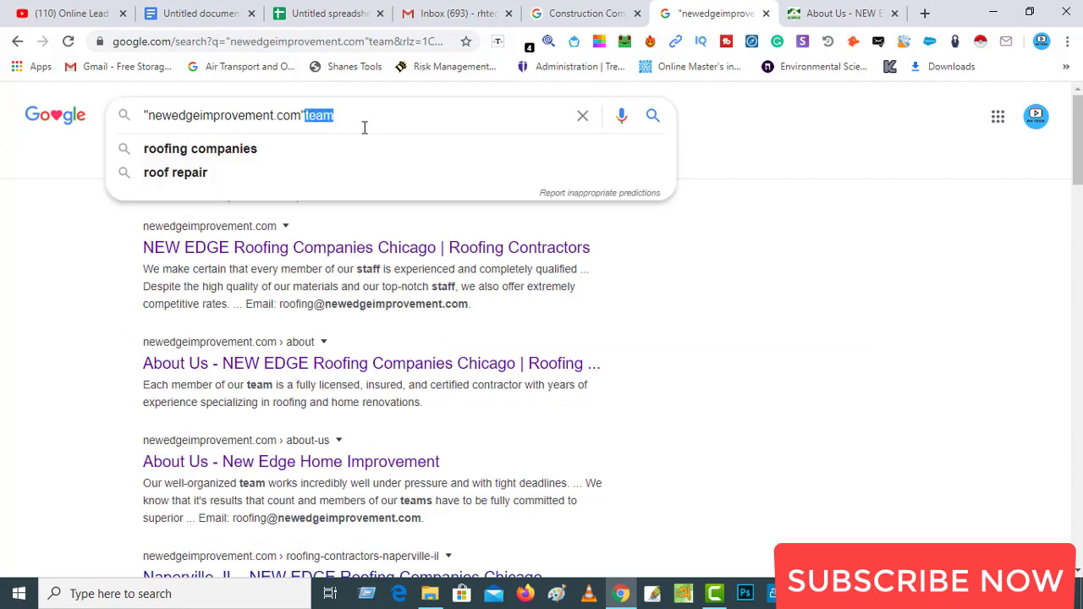
pyautogui.press('BackSpace')
pyautogui.write('link')
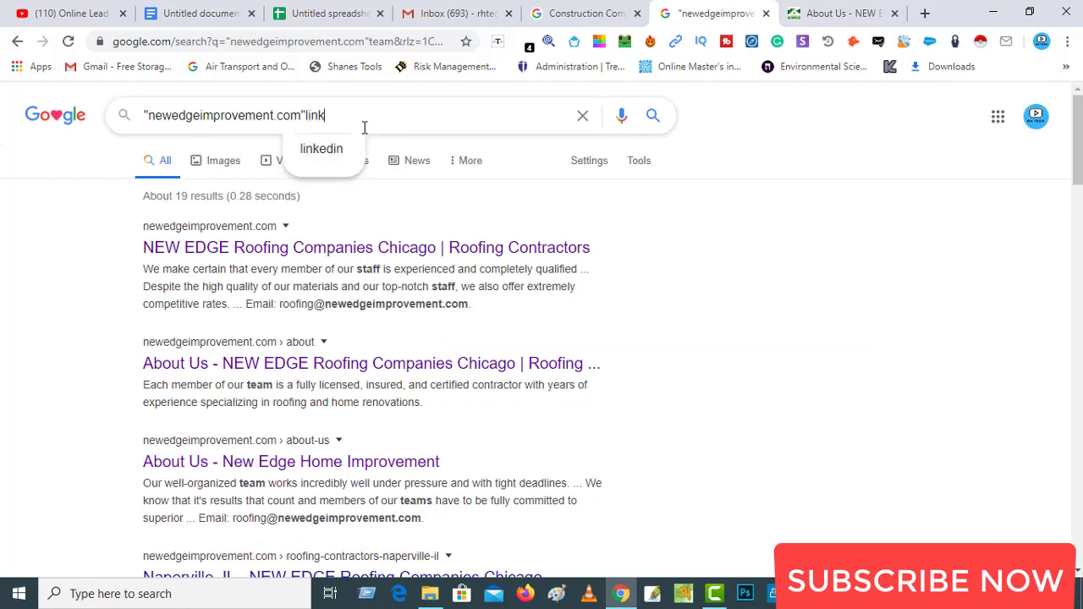
pyautogui.write('edin')
pyautogui.press('Return')
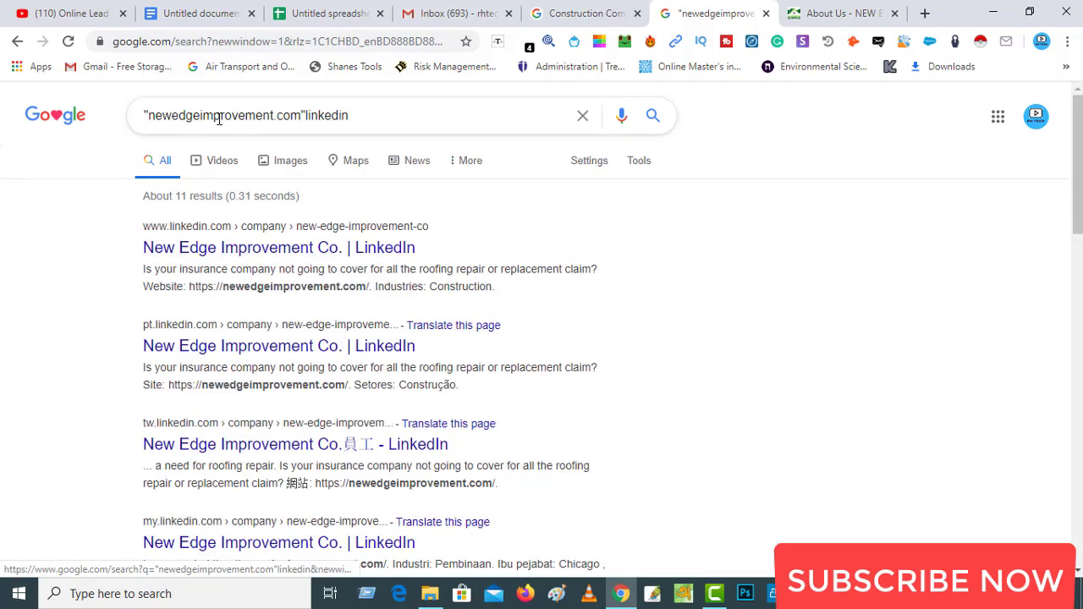
# Check the employee count on New Edge Improvement Co.'s LinkedIn page against the employee requirement in the job description document.
pyautogui.click(230, 255)
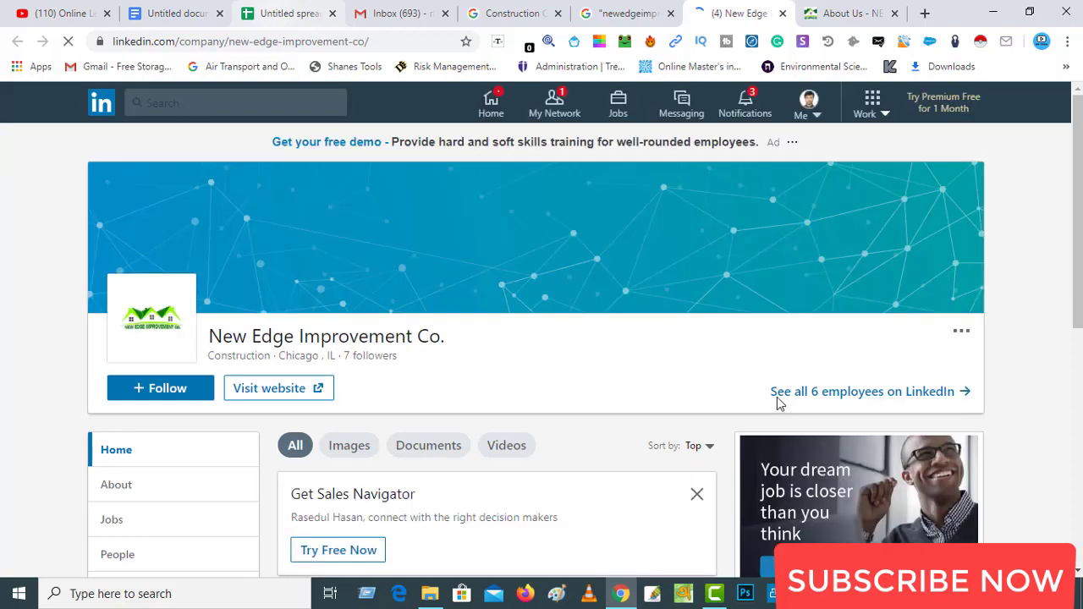
pyautogui.scroll(-3, 816, 406)
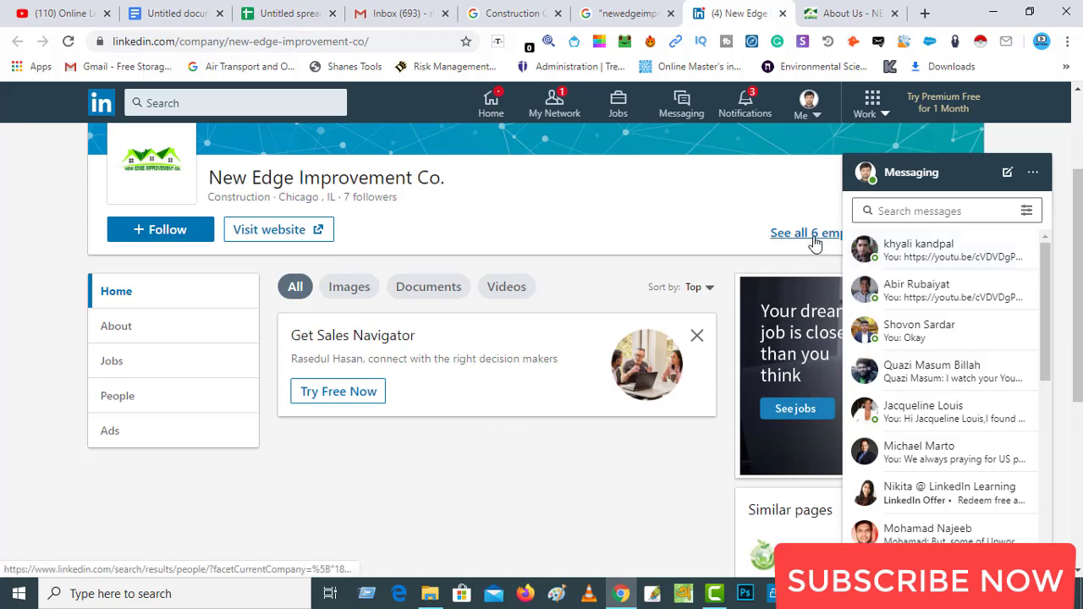
pyautogui.click(182, 14)
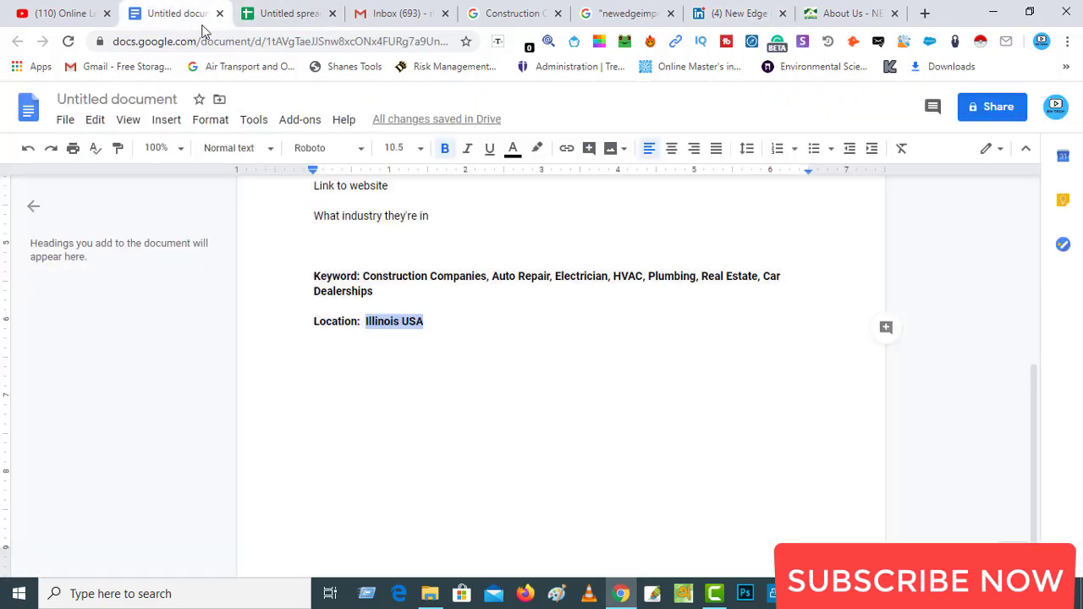
pyautogui.scroll(5, 369, 307)
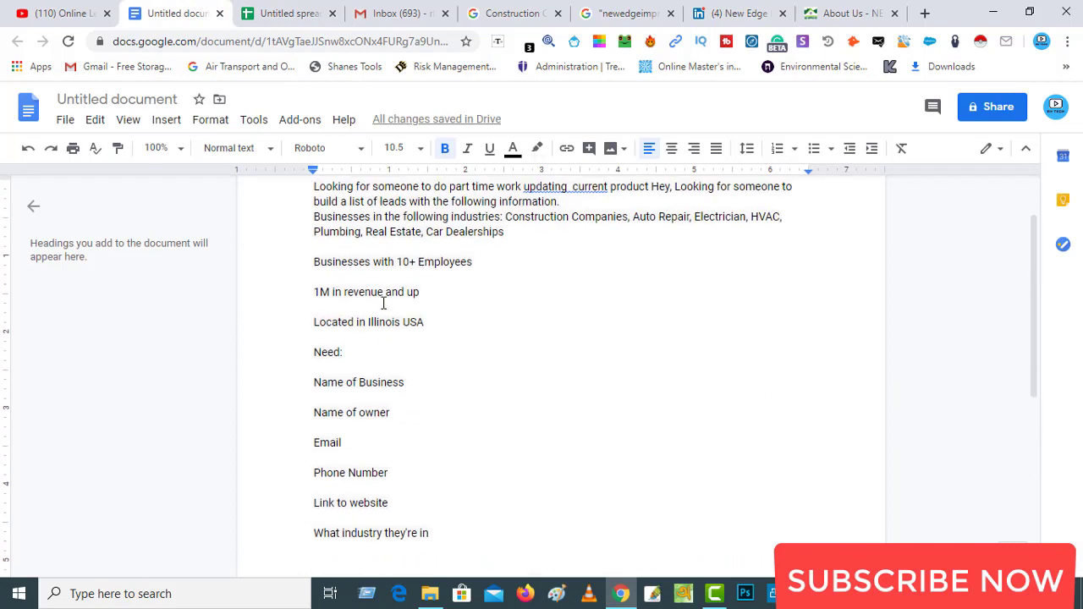
pyautogui.moveTo(411, 264); pyautogui.dragTo(401, 265)
# Close the Google search, LinkedIn and New Edge website tabs, keeping the document, spreadsheet and Gmail open.
pyautogui.click(670, 15)
pyautogui.click(671, 15)
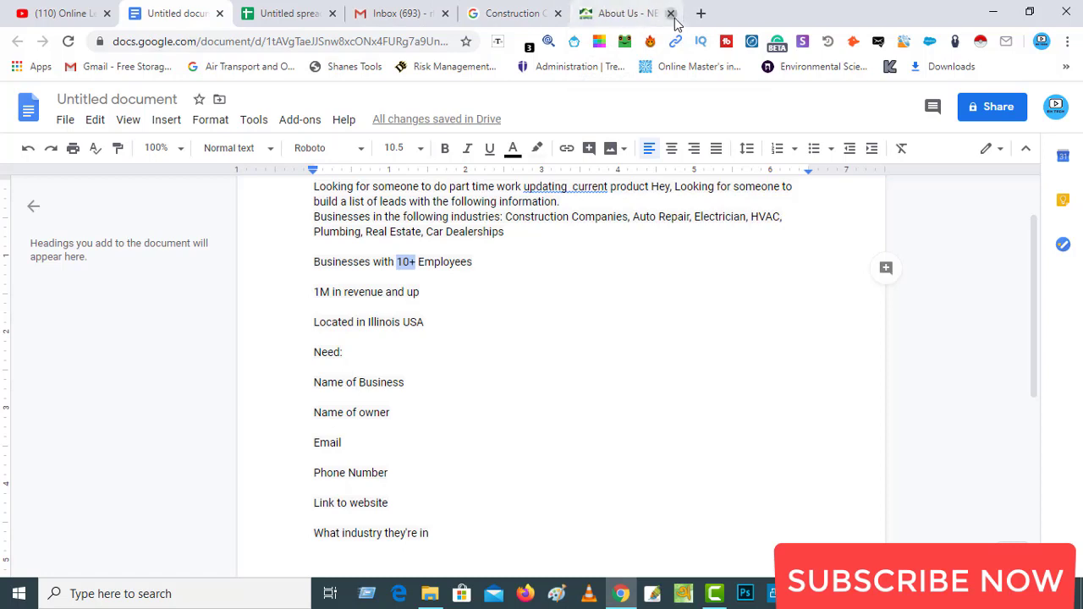
pyautogui.click(670, 15)
pyautogui.click(671, 14)
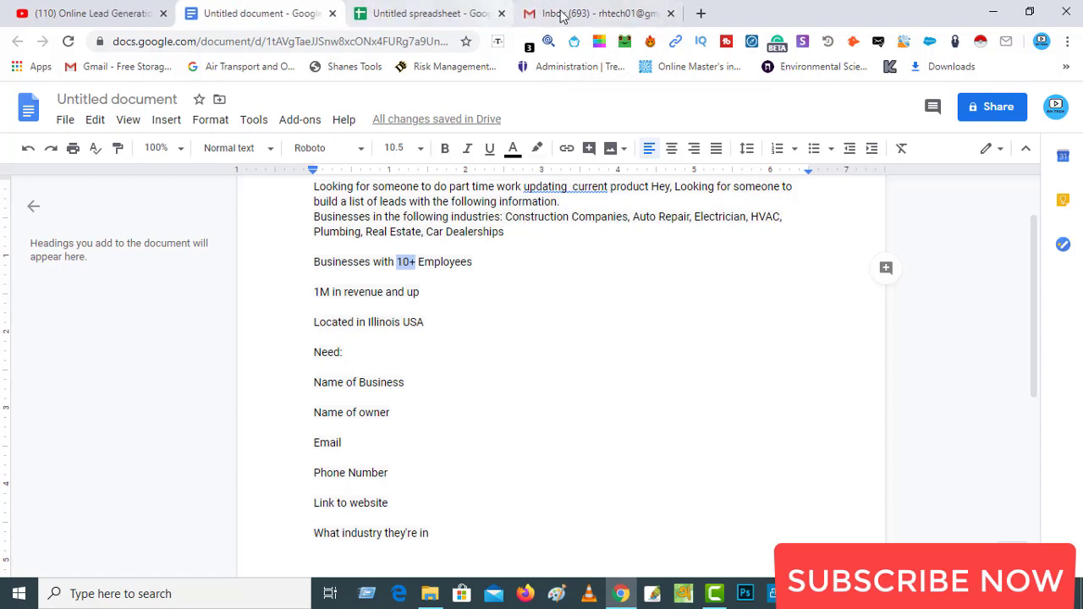
# Search Google for Construction Companies Illinois USA in a new browser tab and open the full list of local businesses.
pyautogui.click(701, 13)
pyautogui.write('c')
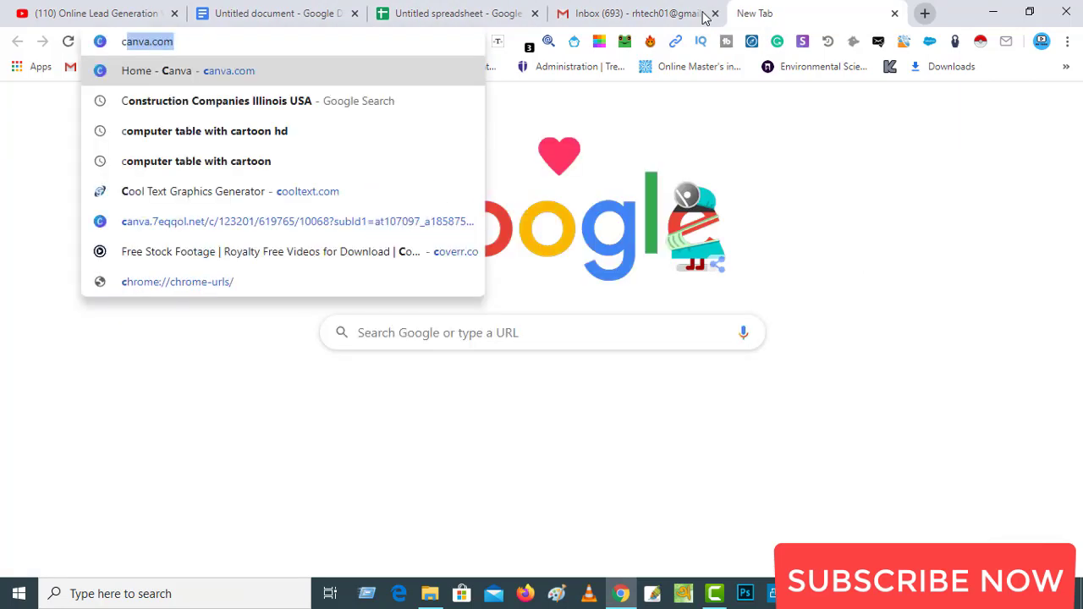
pyautogui.click(226, 104)
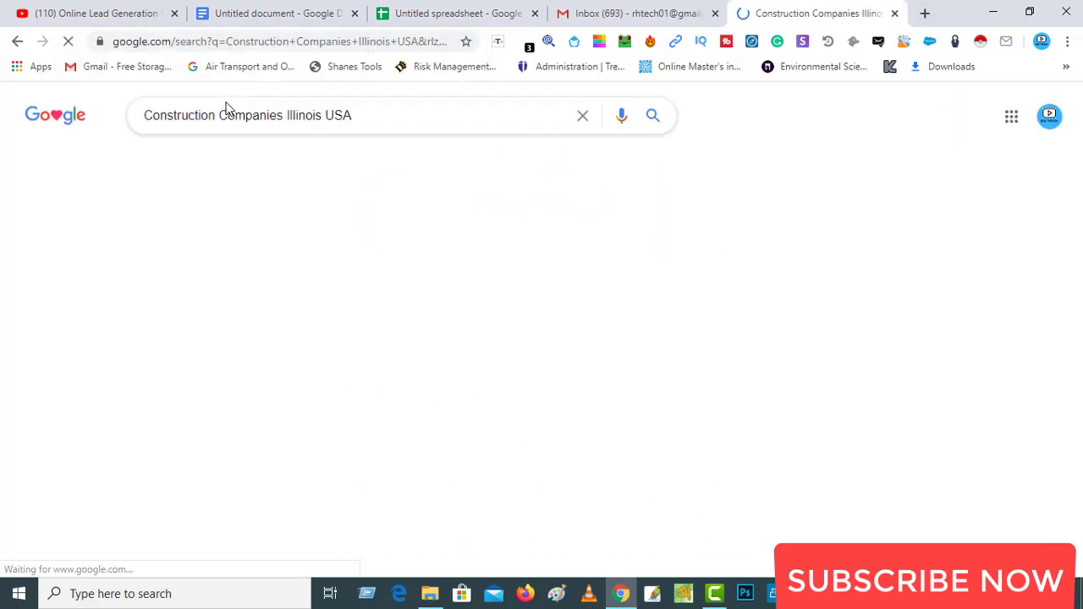
pyautogui.scroll(-3, 289, 419)
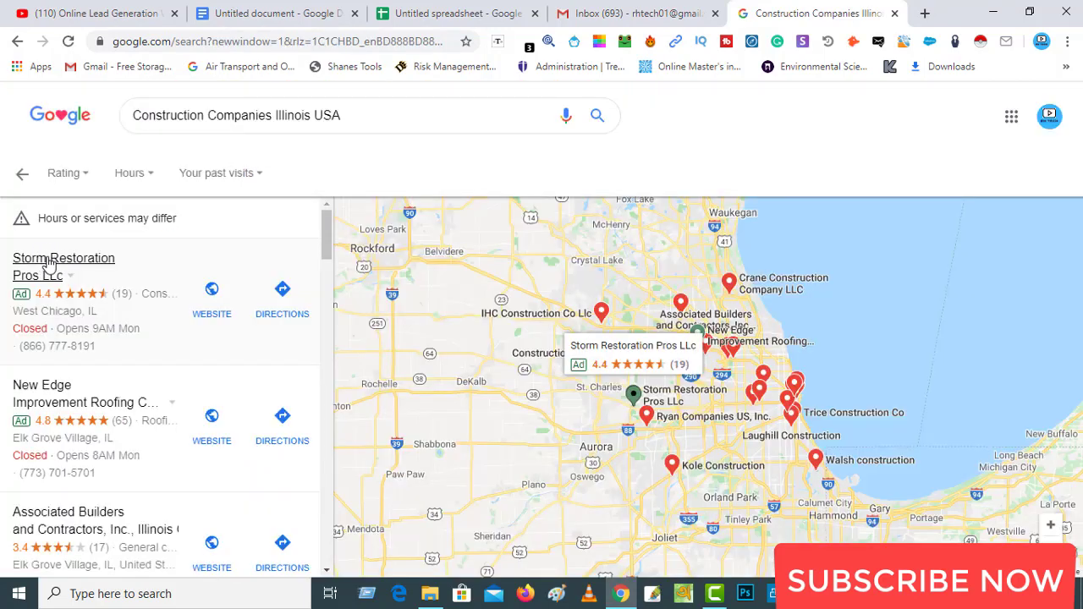
# Open the Storm Restoration Pros LLc listing in the local results and copy its business name.
pyautogui.click(52, 266)
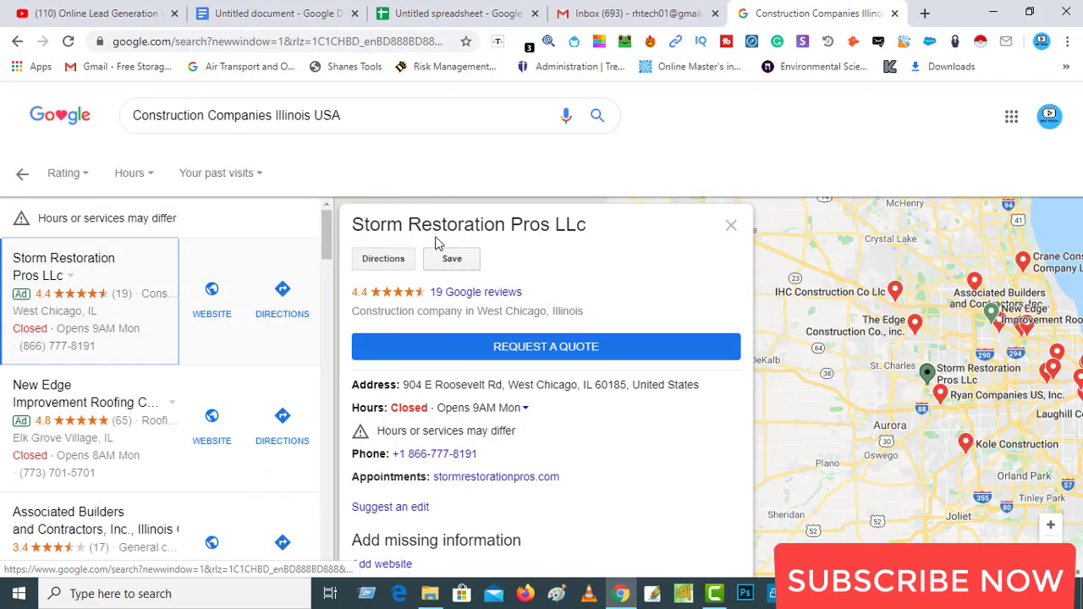
pyautogui.doubleClick(448, 223)
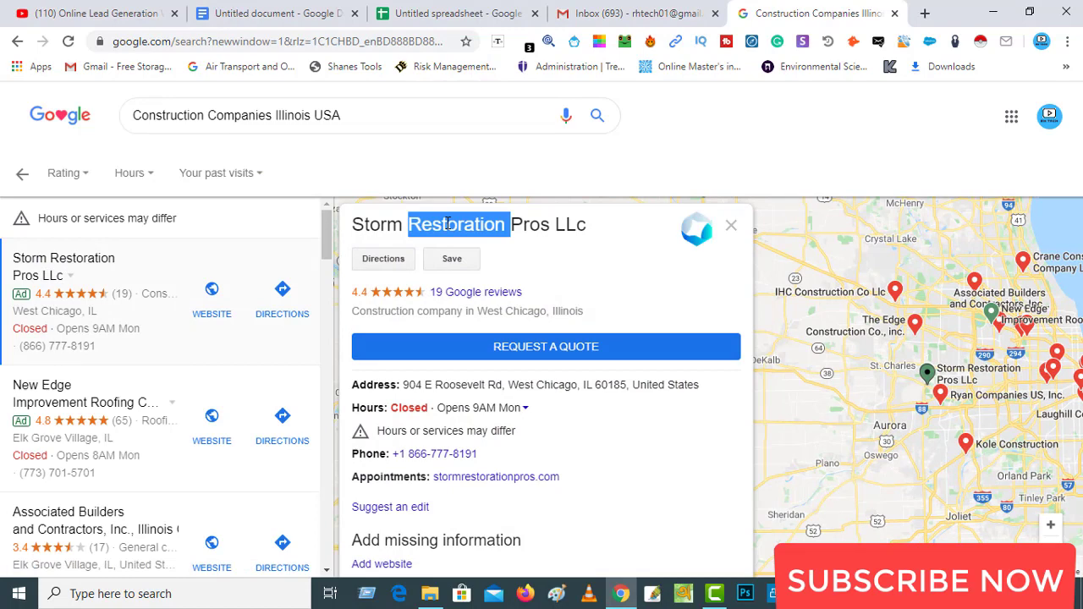
pyautogui.tripleClick(502, 224)
pyautogui.rightClick(513, 227)
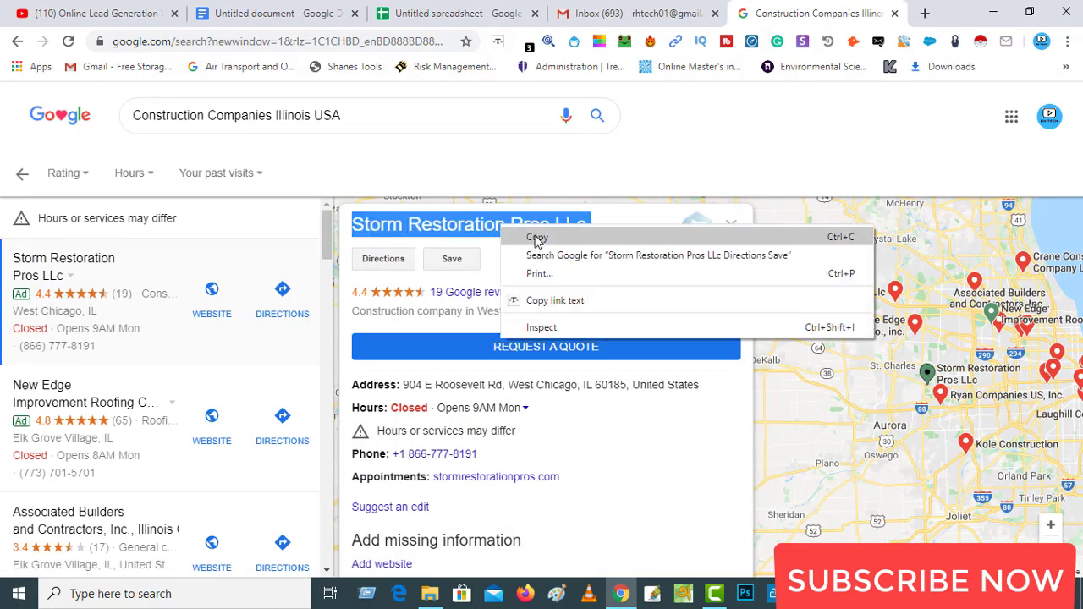
pyautogui.click(534, 239)
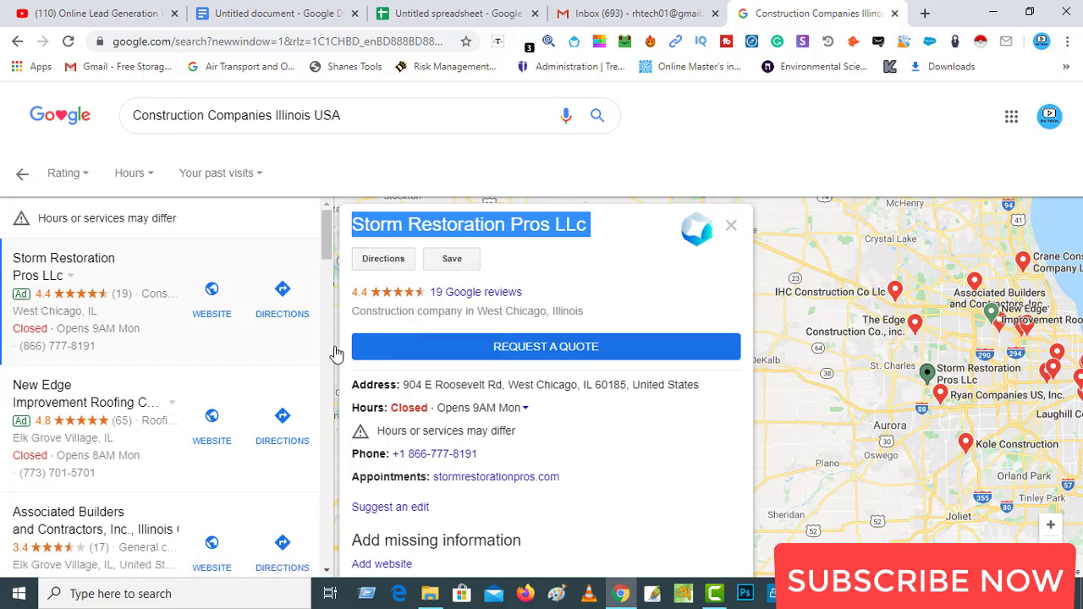
# Open the Associated Builders and Contractors, Inc., Illinois Chapter listing and load its website in a new tab.
pyautogui.click(50, 399)
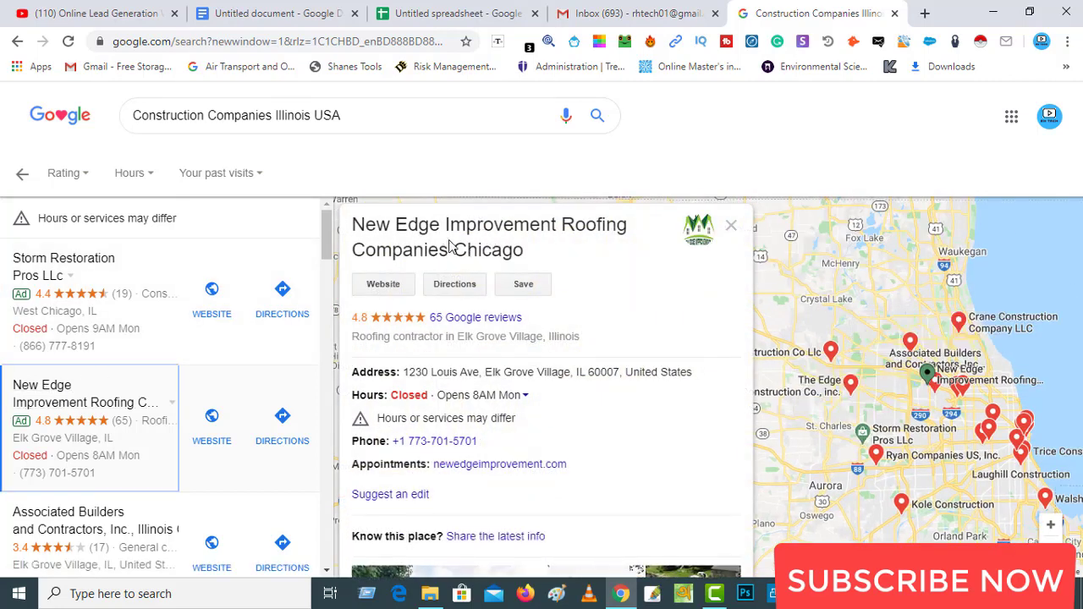
pyautogui.scroll(-2, 122, 330)
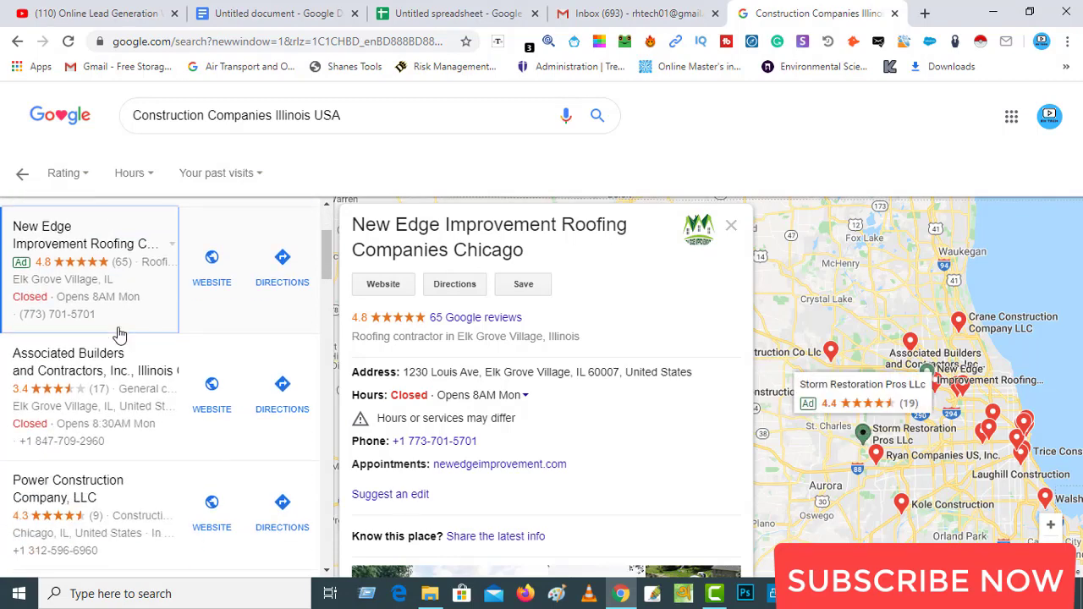
pyautogui.click(77, 366)
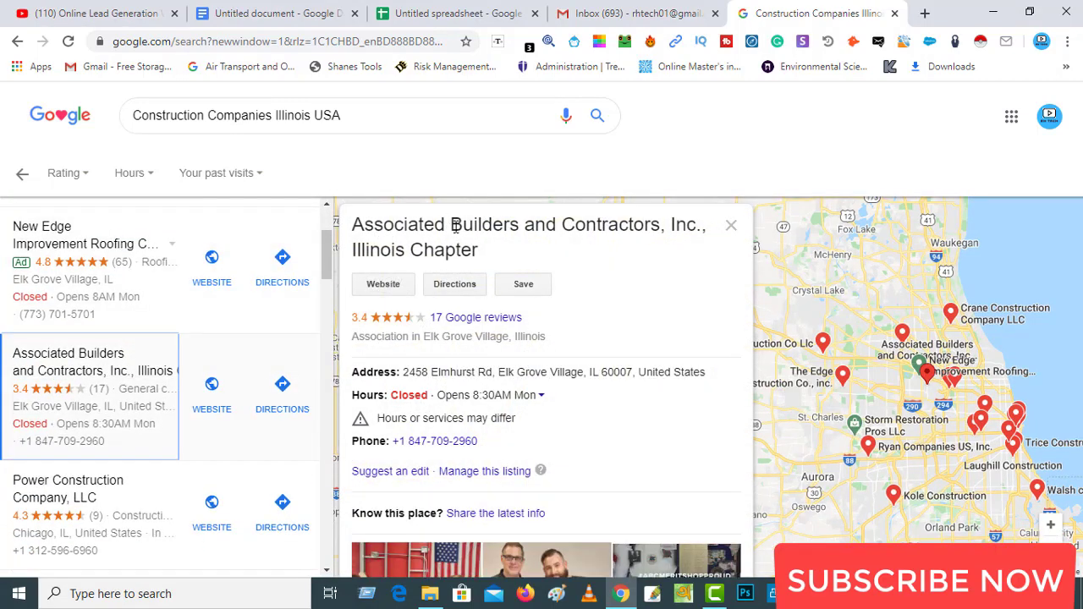
pyautogui.click(386, 285)
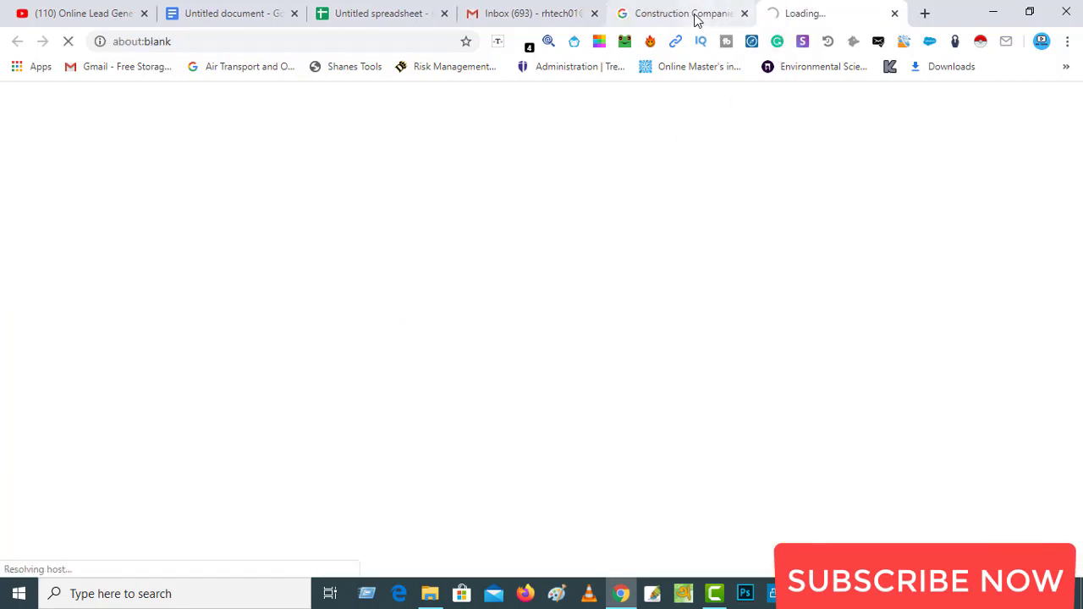
# Return to the Google results and copy the Associated Builders and Contractors business name from its listing.
pyautogui.click(696, 17)
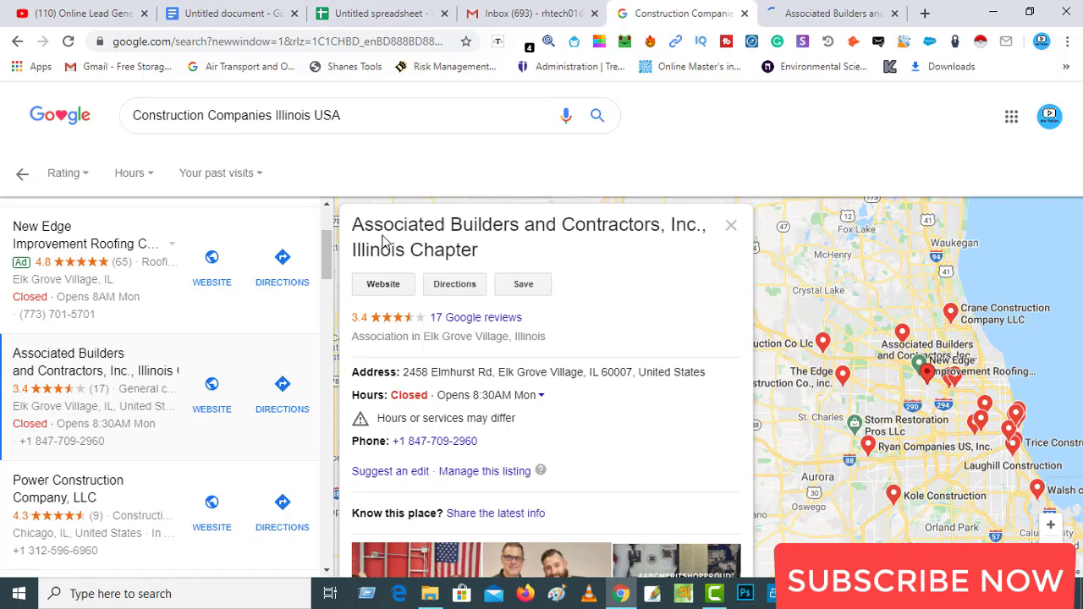
pyautogui.tripleClick(389, 227)
pyautogui.rightClick(403, 231)
pyautogui.click(417, 244)
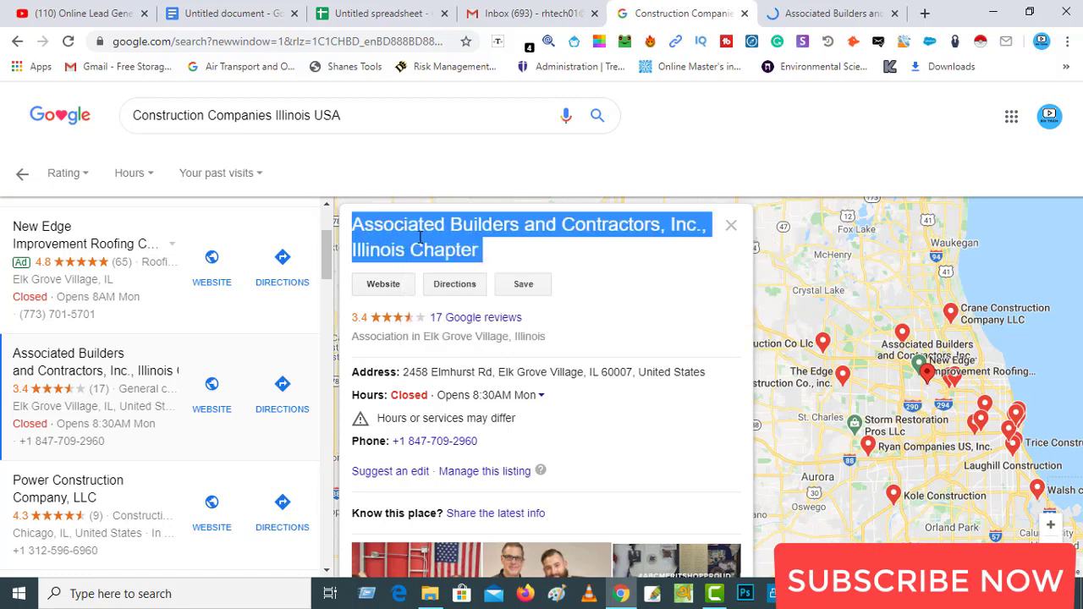
# In the leads spreadsheet, clear the New Edge business name and phone number from row 3.
pyautogui.click(346, 14)
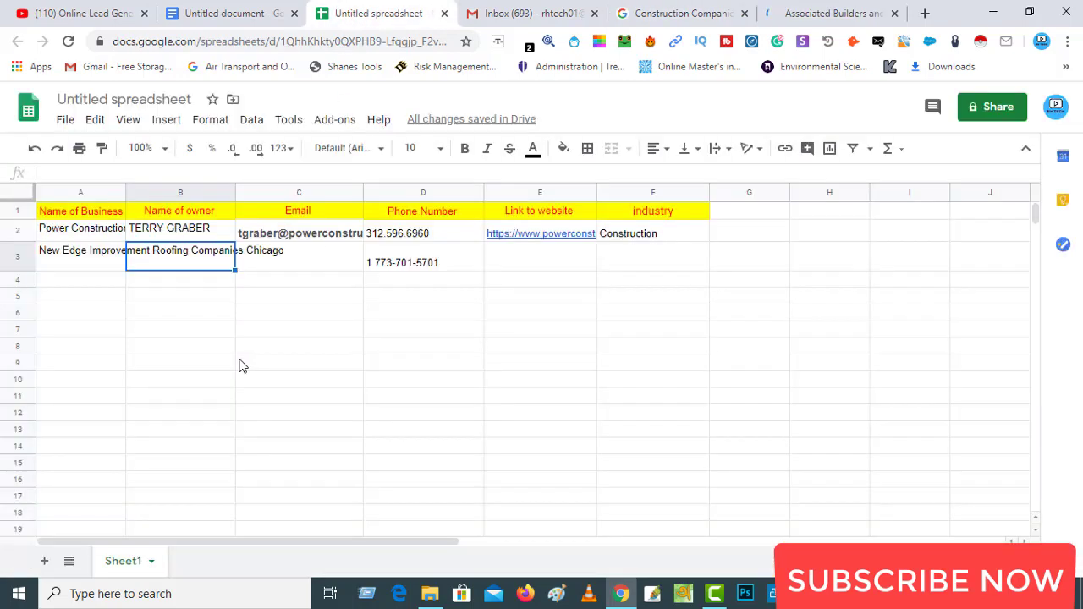
pyautogui.click(97, 266)
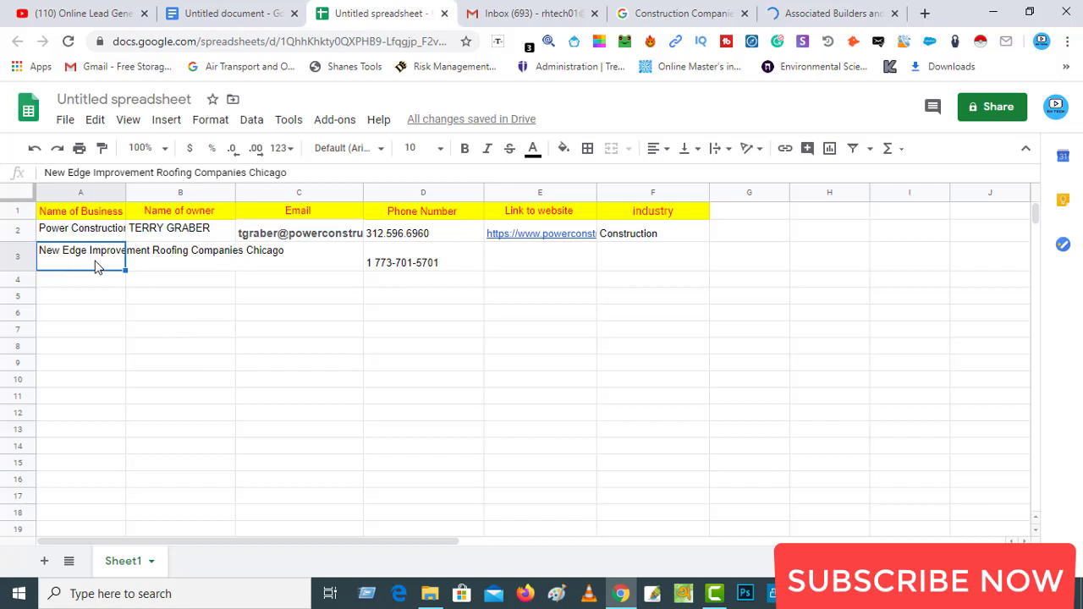
pyautogui.press('Delete')
pyautogui.click(476, 258)
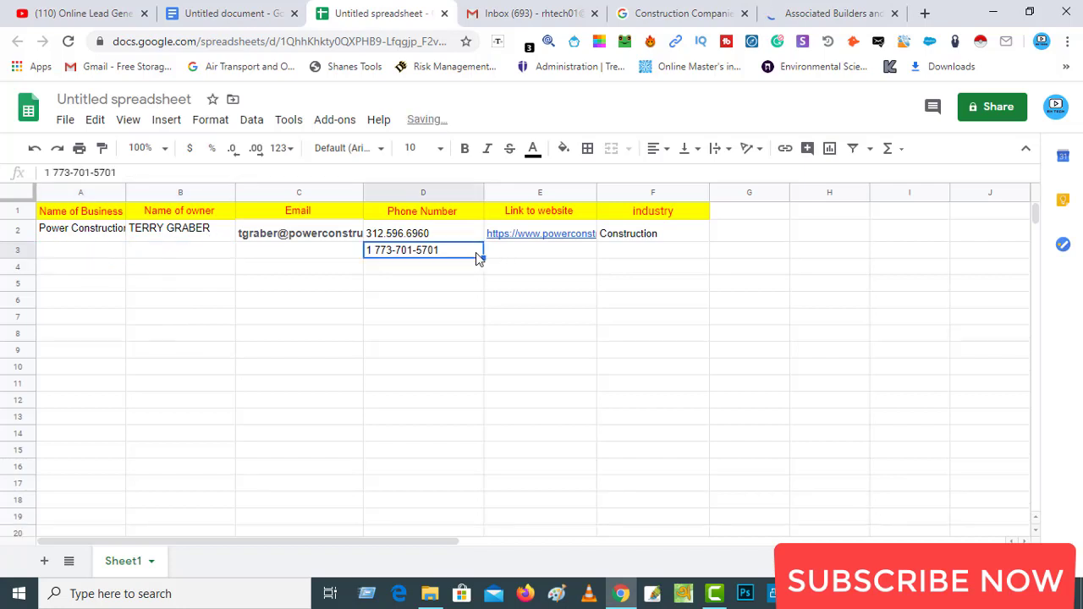
pyautogui.press('Delete')
# Try pasting the copied business name directly into cell A3, then undo the paste.
pyautogui.click(83, 252)
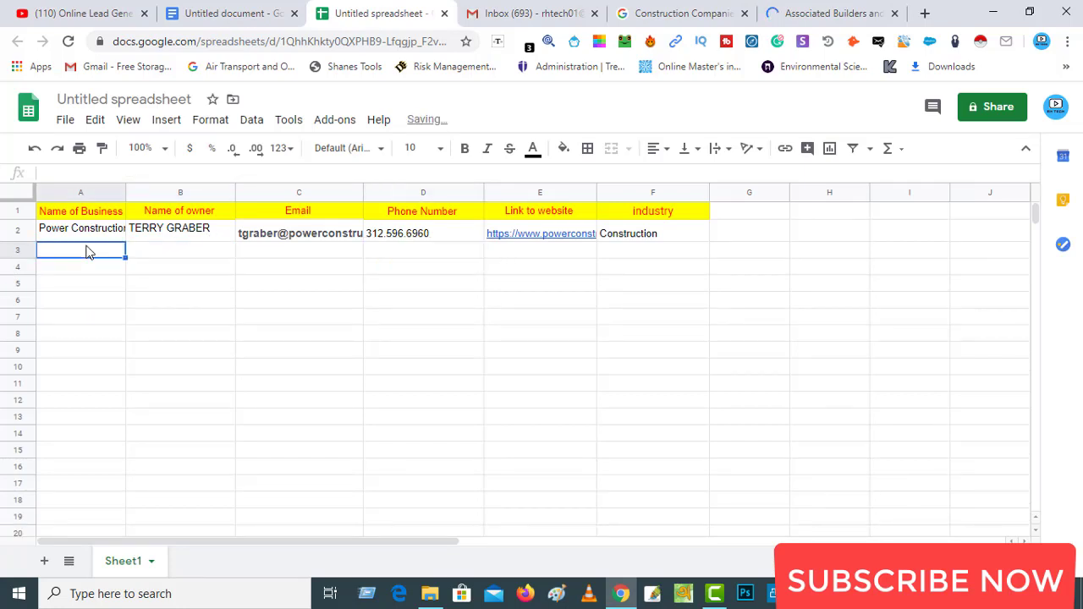
pyautogui.rightClick(85, 250)
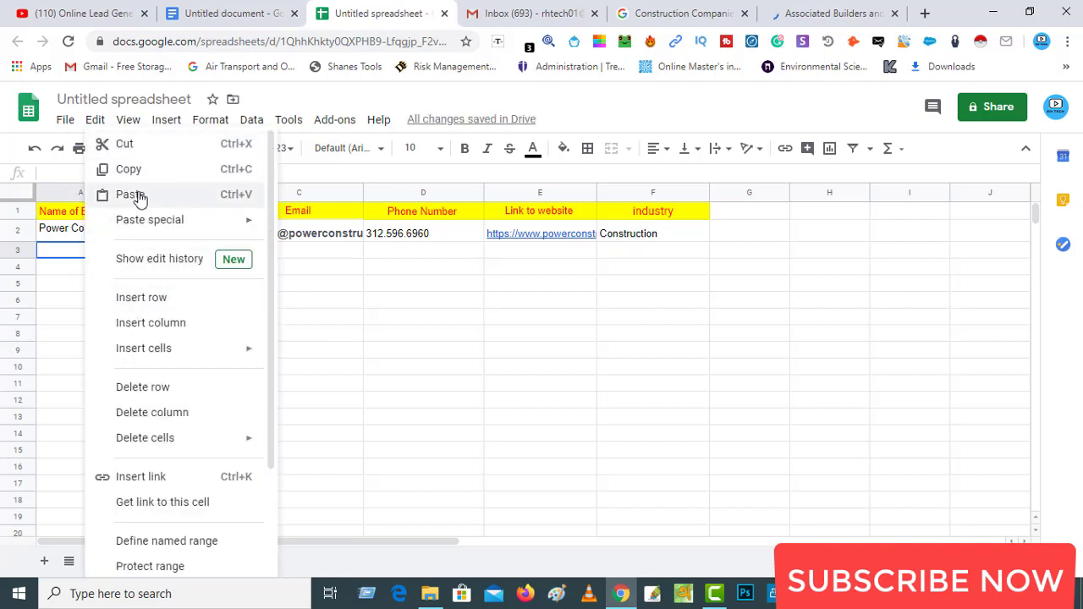
pyautogui.hotkey('ctrl', 'v')
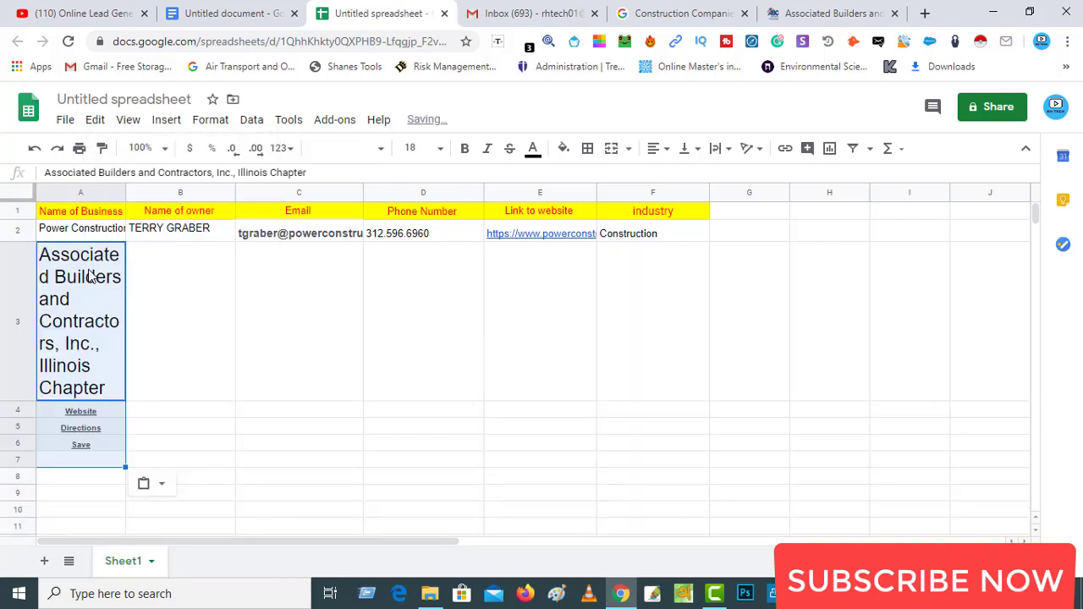
pyautogui.hotkey('ctrl', 'z')
# Paste Associated Builders and Contractors, Inc., Illinois Chapter into cell A3 and shrink row 3 to one line of text.
pyautogui.click(144, 254)
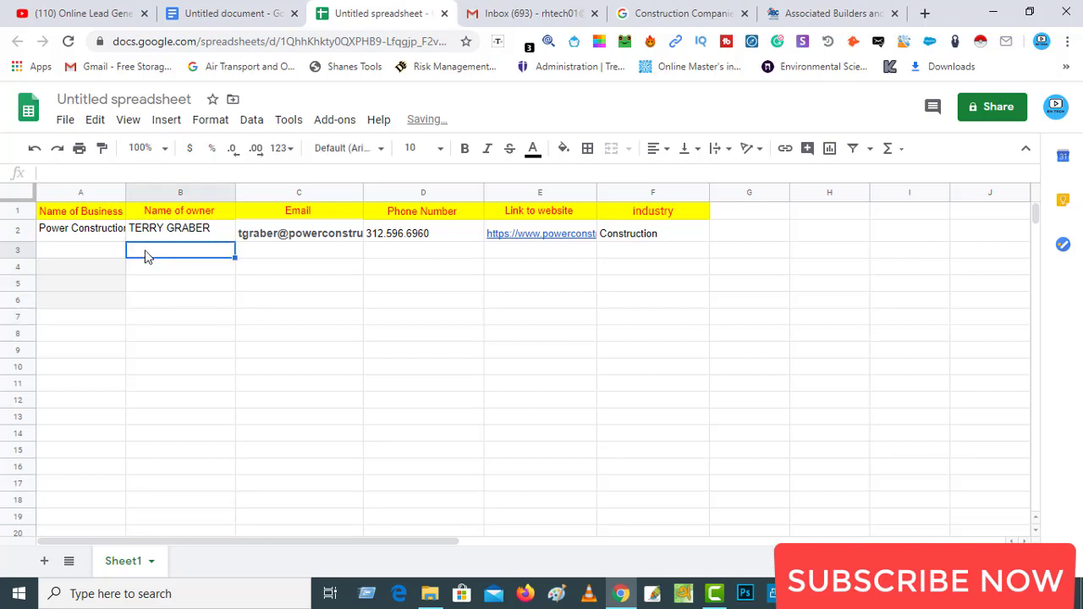
pyautogui.click(72, 252)
pyautogui.rightClick(73, 252)
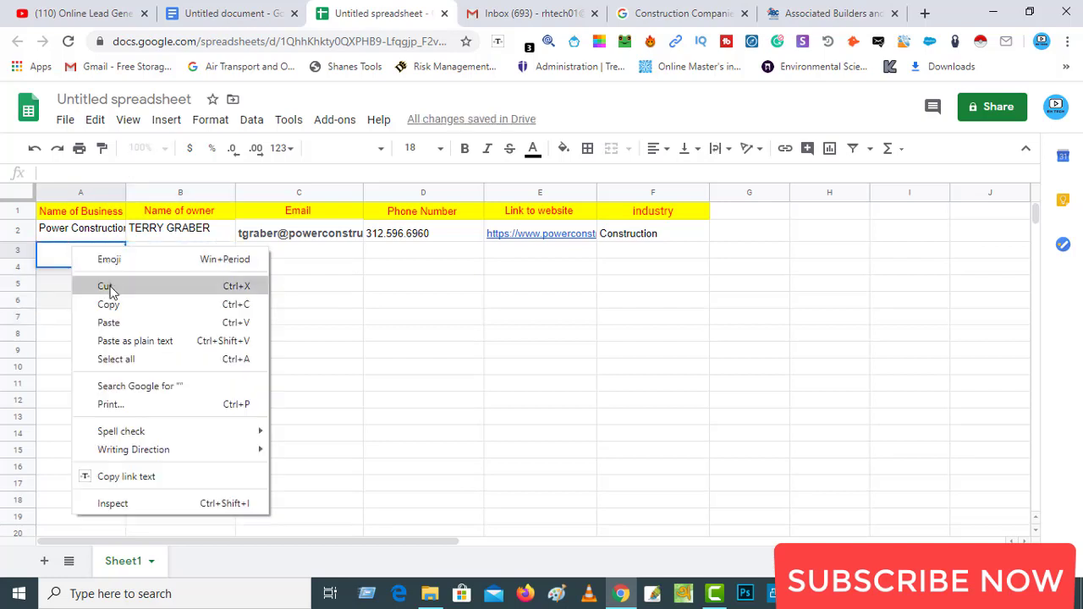
pyautogui.click(108, 324)
pyautogui.click(72, 306)
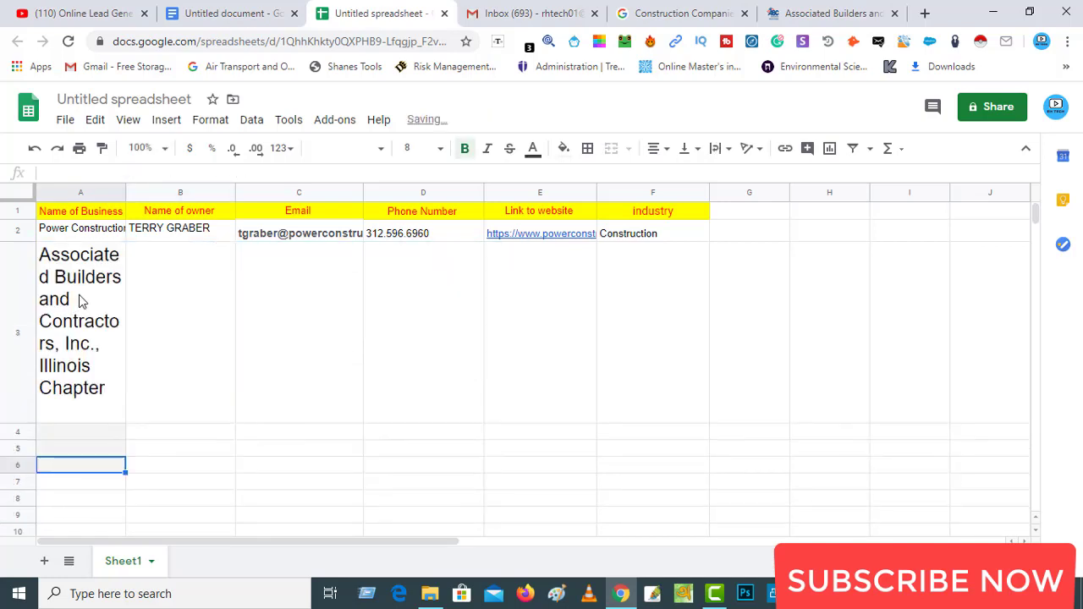
pyautogui.moveTo(11, 424); pyautogui.dragTo(17, 265)
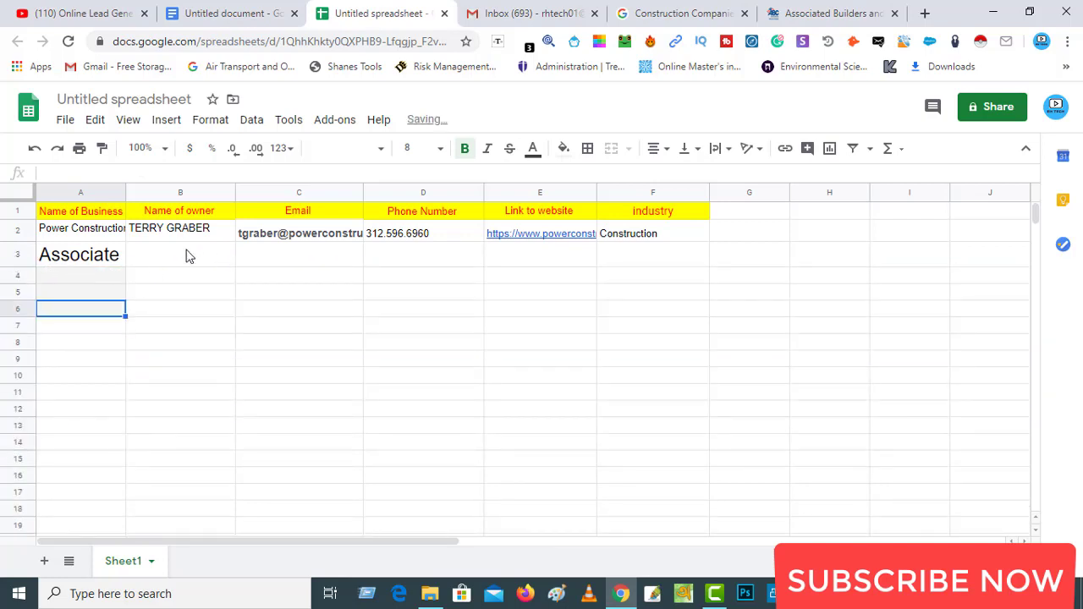
pyautogui.click(140, 258)
pyautogui.click(121, 259)
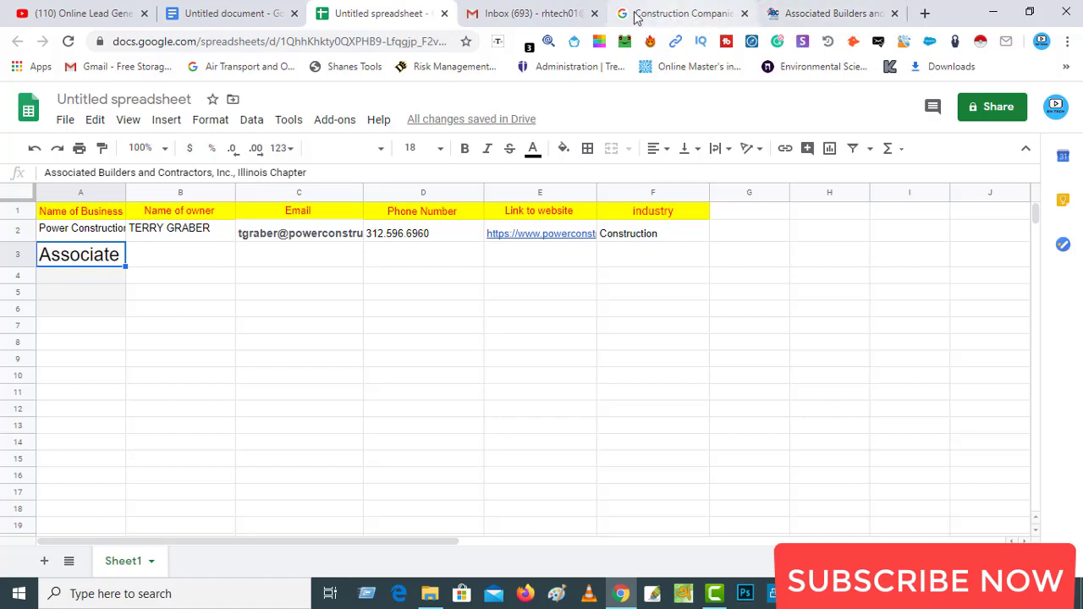
# Go to the Associated Builders and Contractors website and open the Board of Directors page from its footer.
pyautogui.click(808, 16)
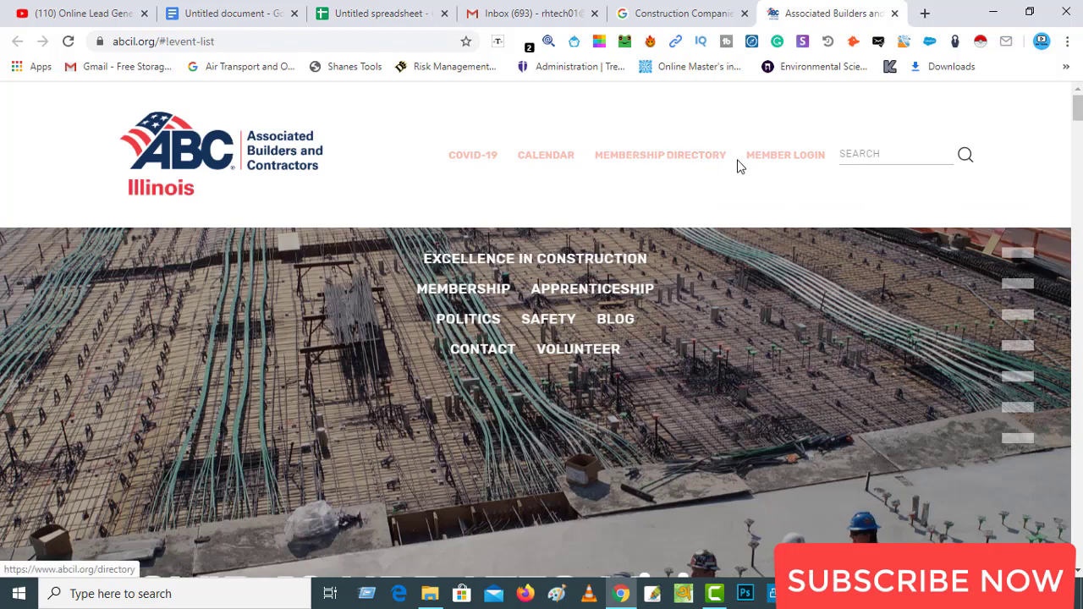
pyautogui.moveTo(619, 264)
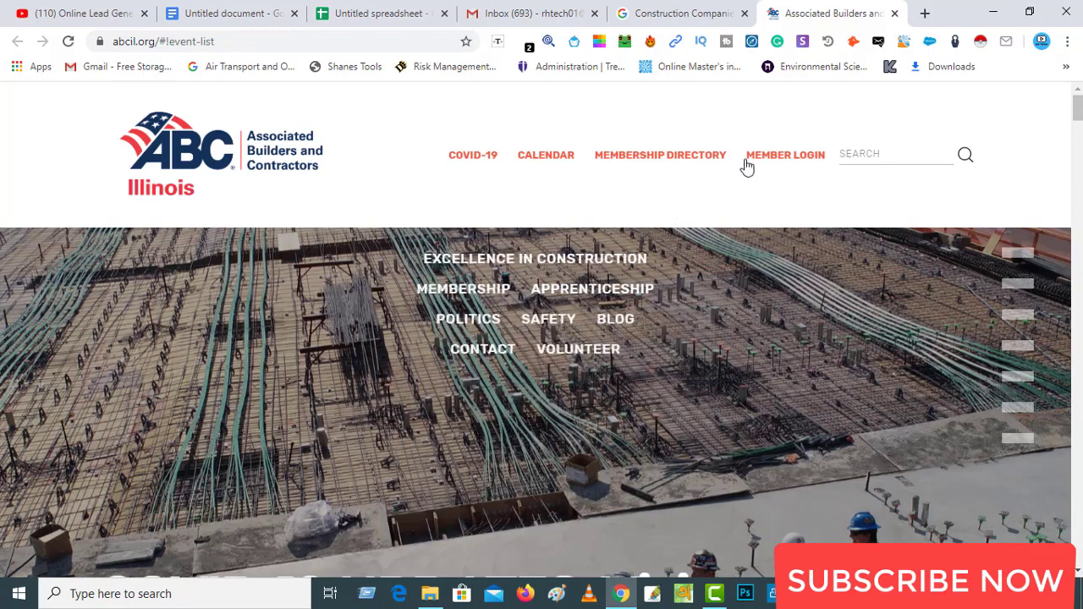
pyautogui.scroll(-1, 646, 278)
pyautogui.scroll(-15, 646, 276)
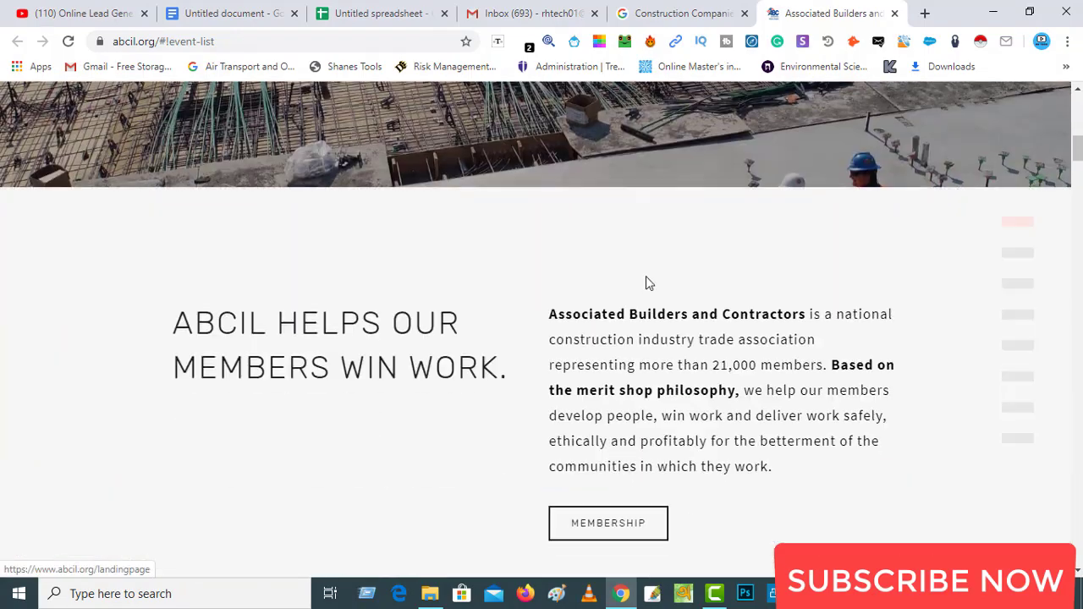
pyautogui.scroll(-20, 648, 283)
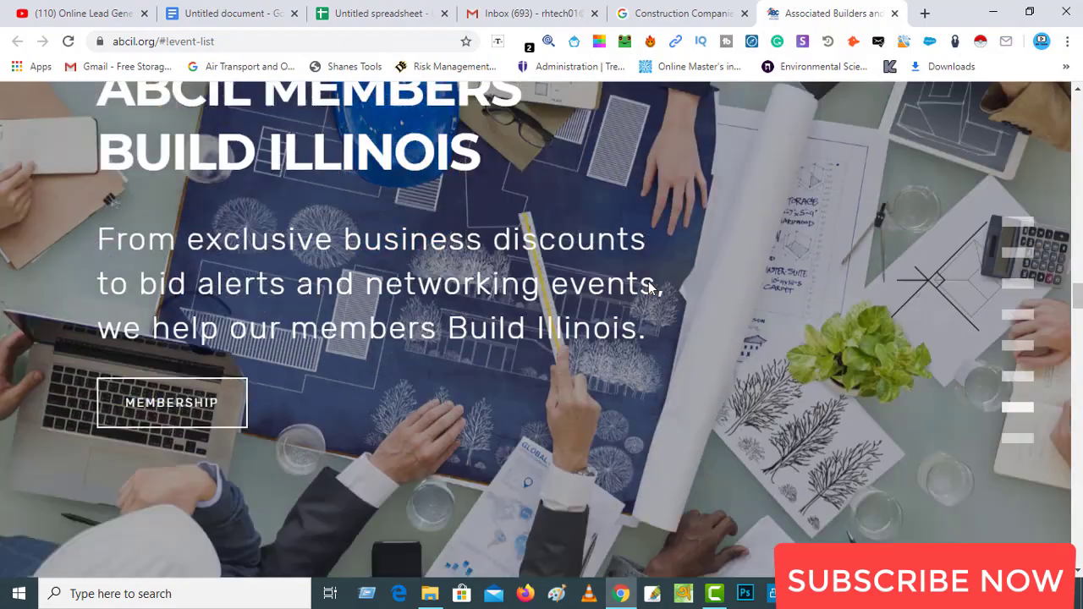
pyautogui.scroll(-20, 648, 288)
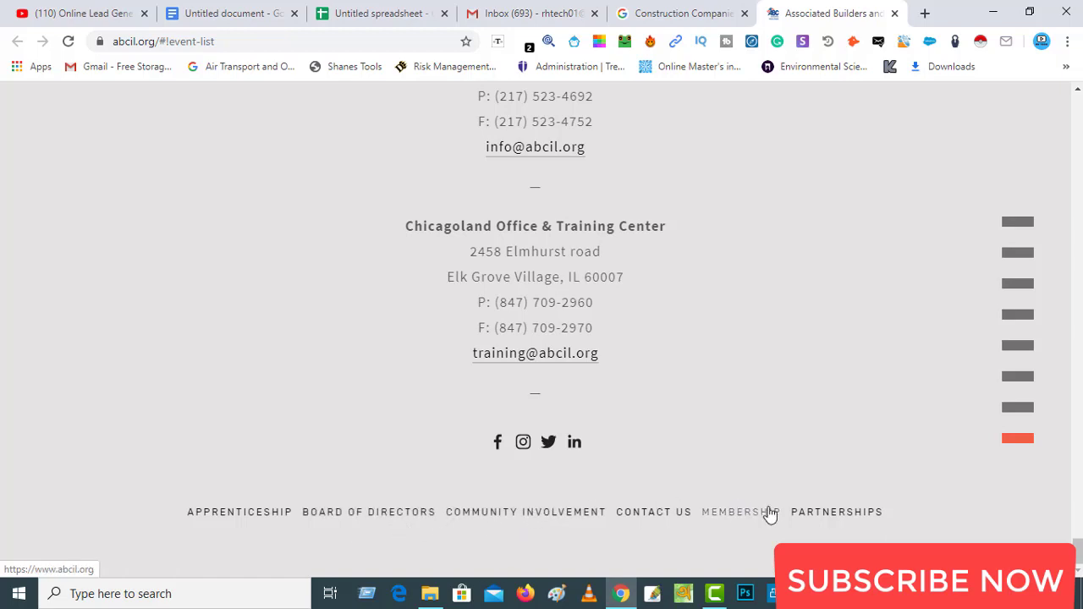
pyautogui.click(354, 519)
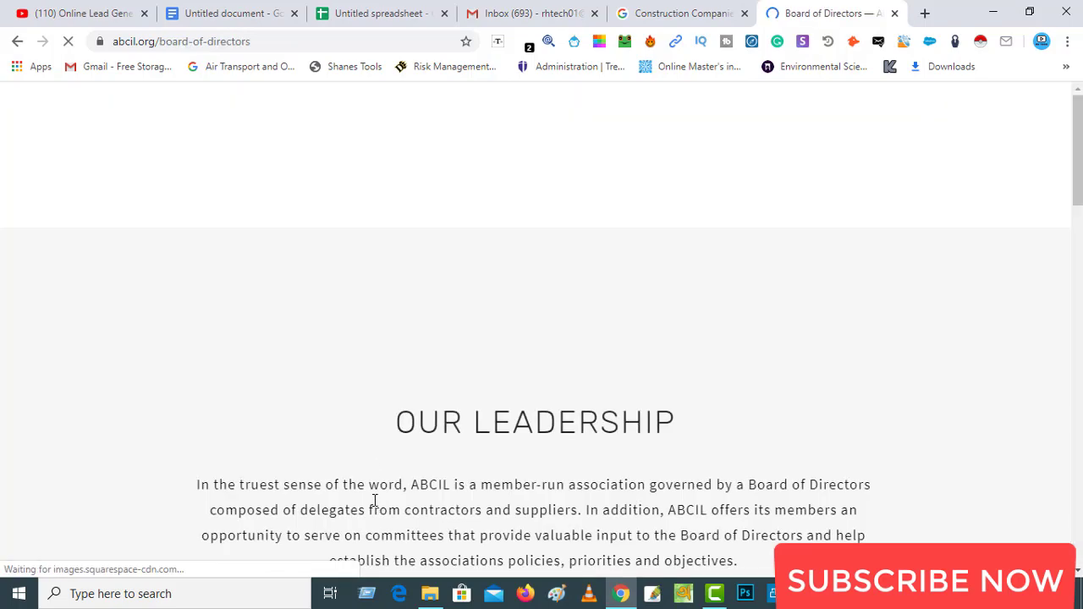
# Copy the chairman's name, without the title, from the board members list.
pyautogui.scroll(-6, 411, 457)
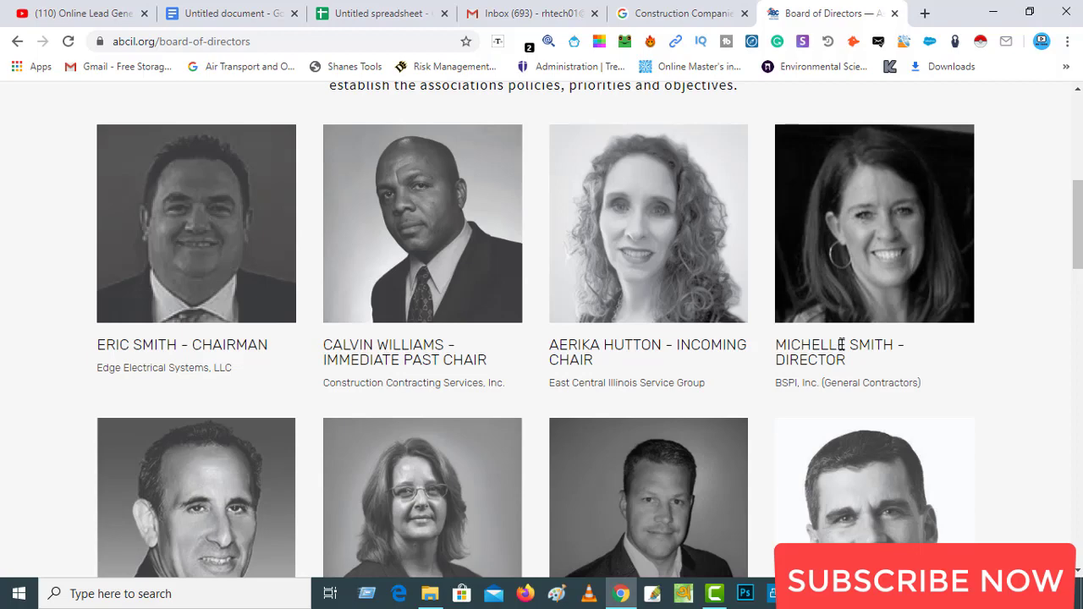
pyautogui.scroll(-1, 308, 408)
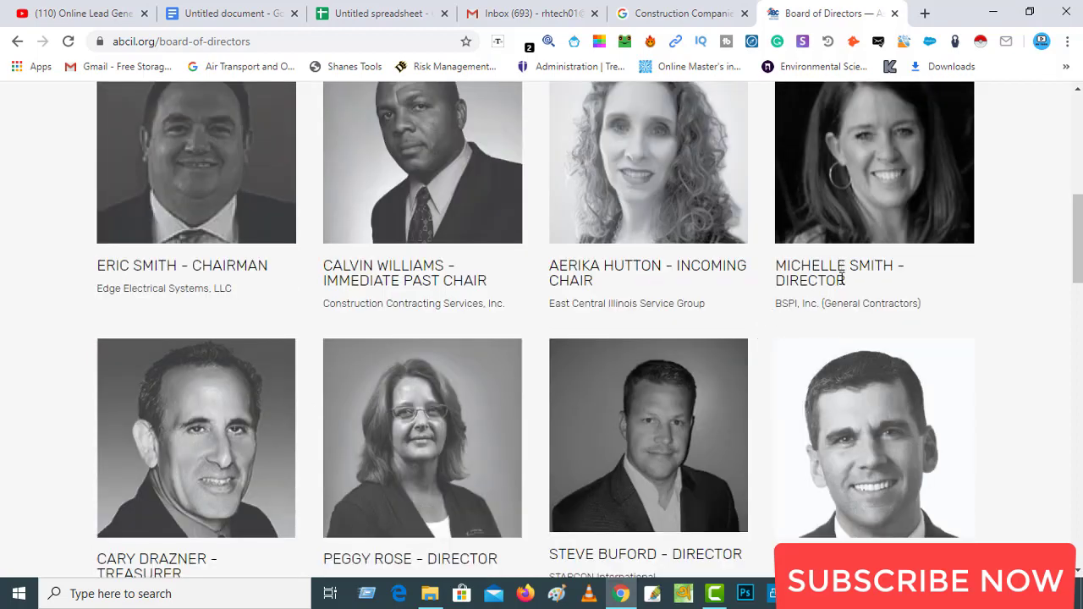
pyautogui.tripleClick(119, 264)
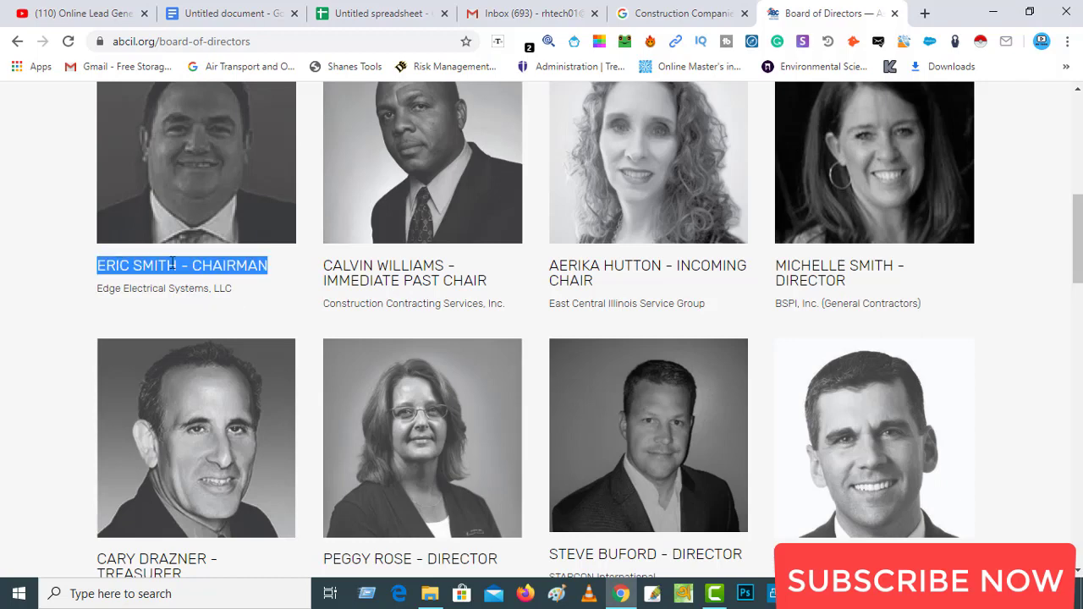
pyautogui.moveTo(181, 265); pyautogui.dragTo(85, 271)
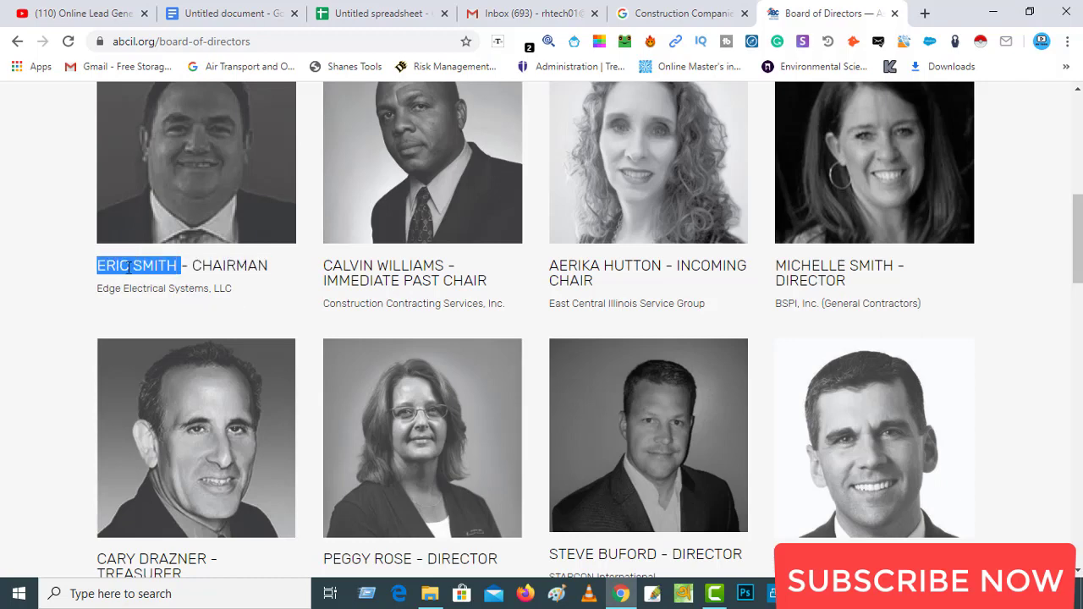
pyautogui.rightClick(128, 269)
pyautogui.click(149, 280)
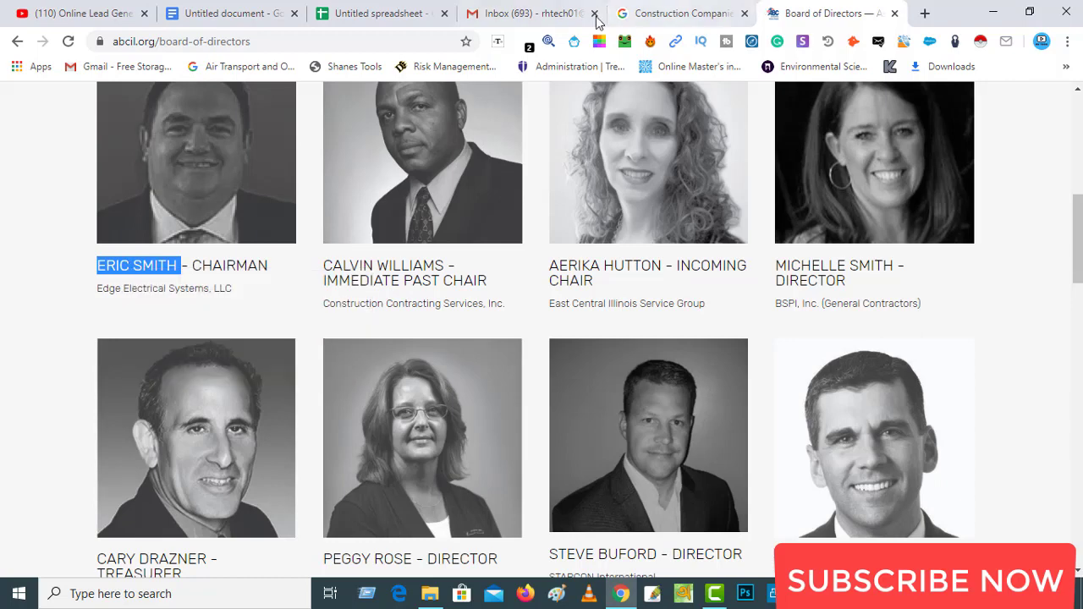
# Replace the recipient in the Gmail draft with the copied chairman's name and return to the Board of Directors page.
pyautogui.click(556, 15)
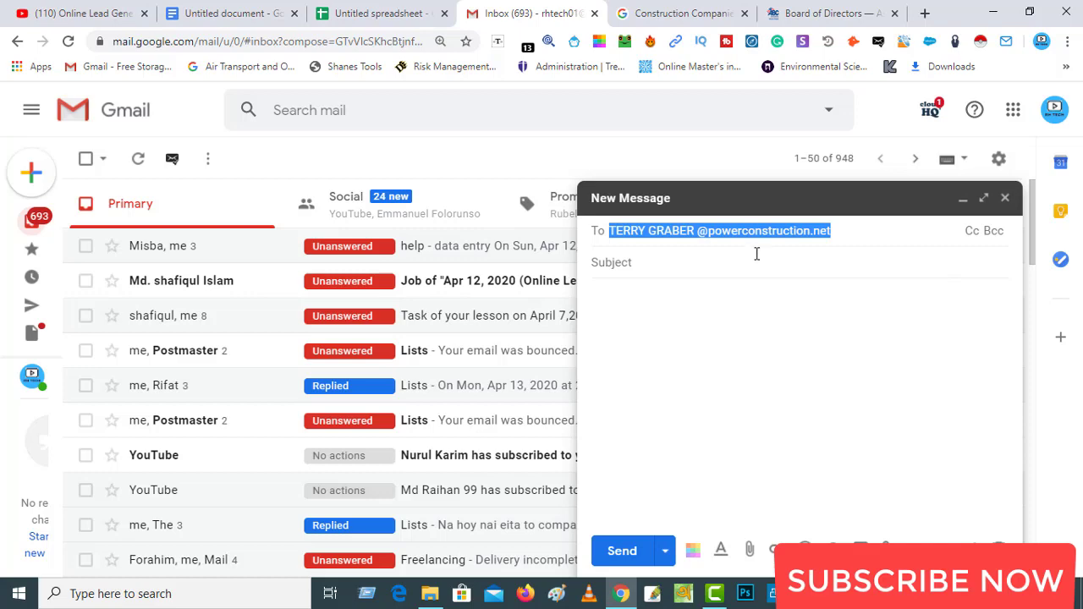
pyautogui.hotkey('ctrl', 'v')
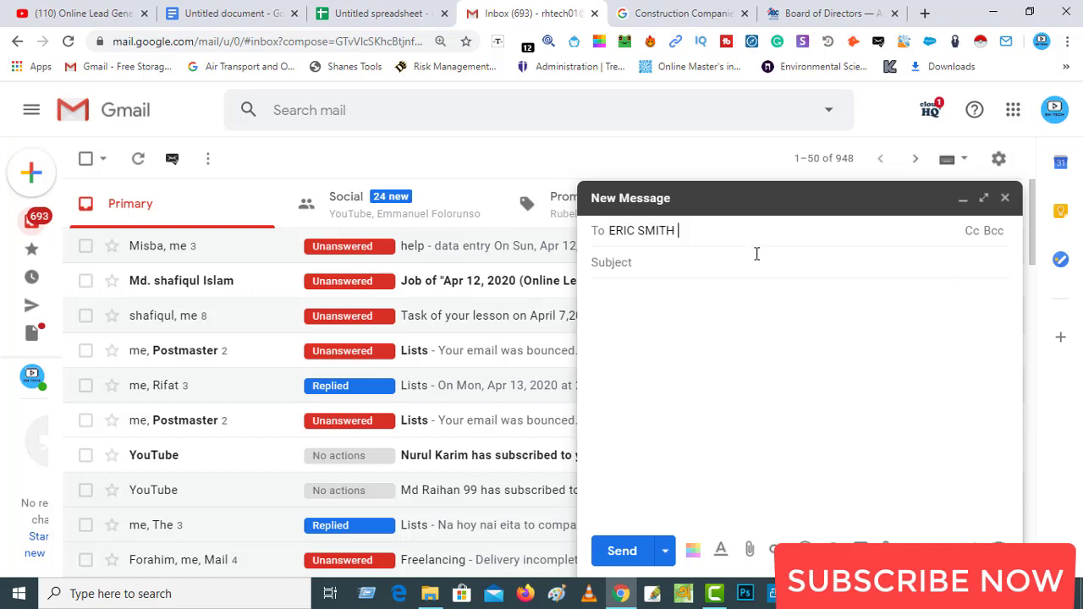
pyautogui.click(804, 14)
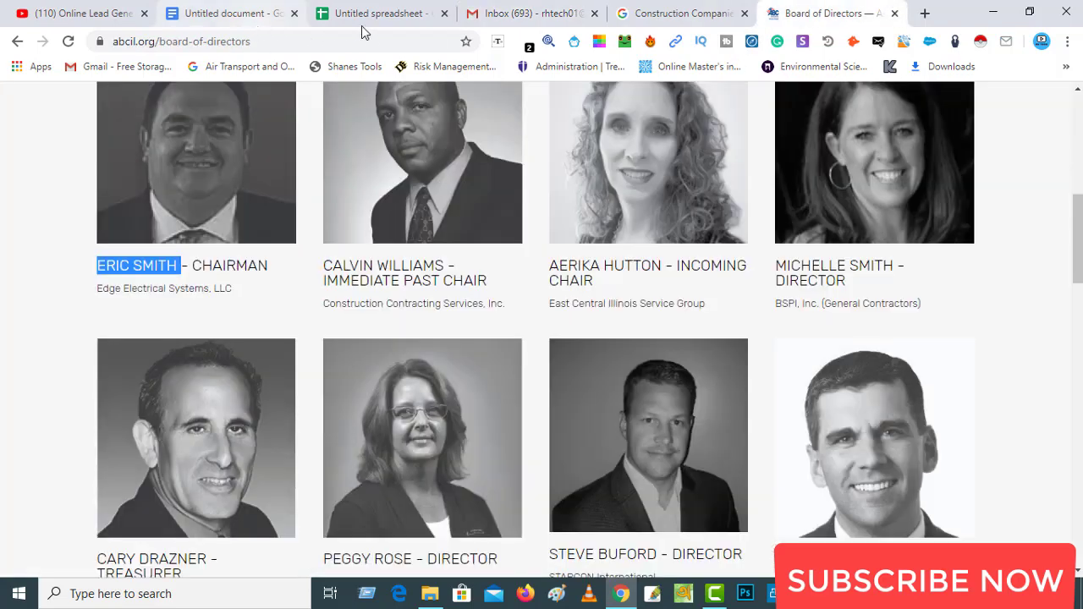
# Copy the site's domain, without the protocol, www prefix and page path, from the Board of Directors page address.
pyautogui.scroll(-15, 615, 317)
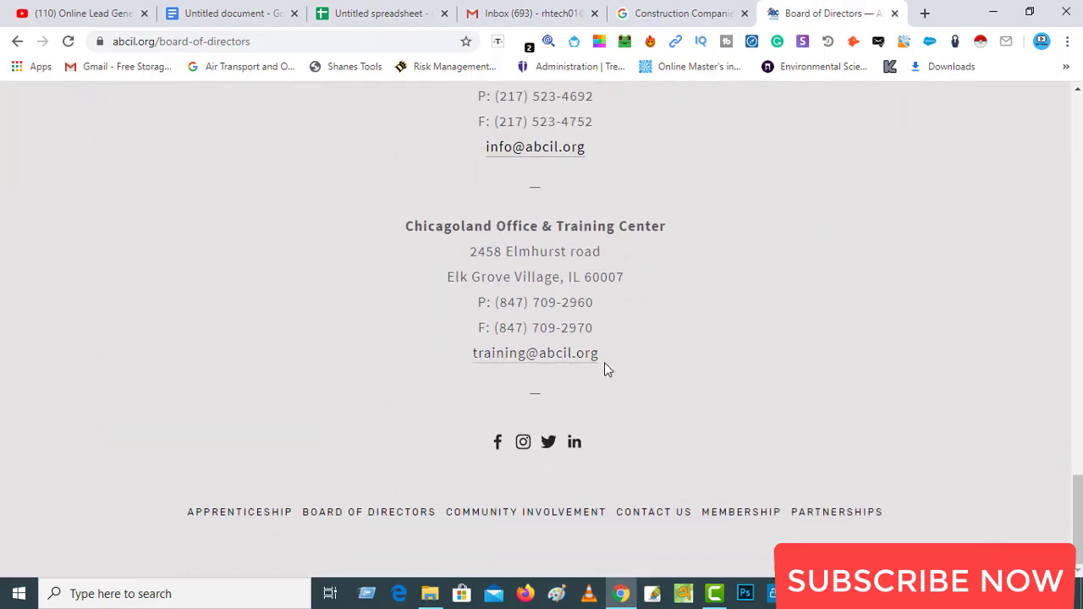
pyautogui.click(153, 41)
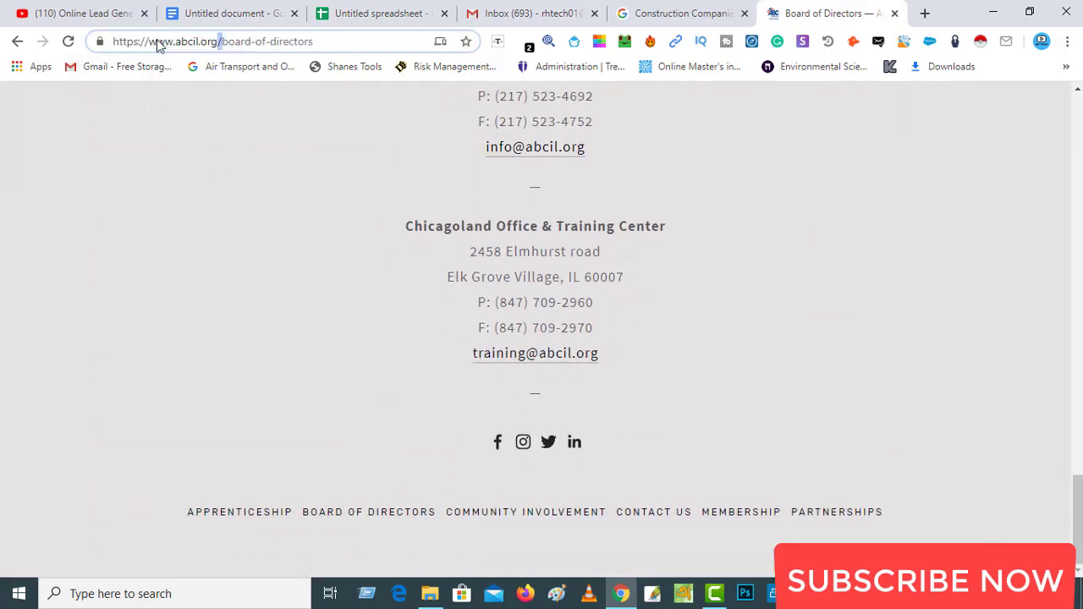
pyautogui.moveTo(218, 42); pyautogui.dragTo(178, 41)
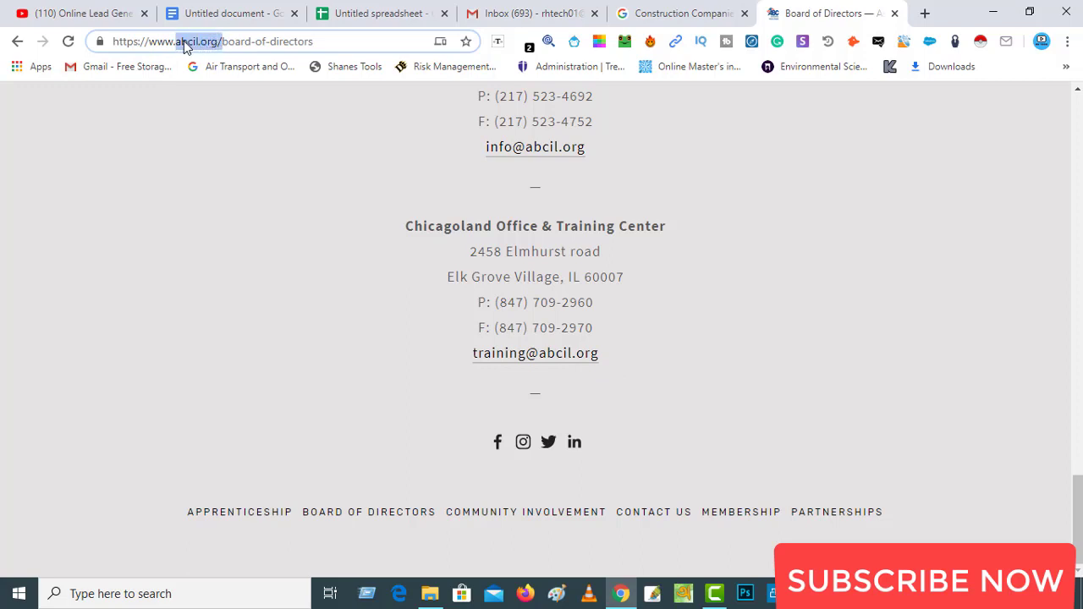
pyautogui.rightClick(193, 41)
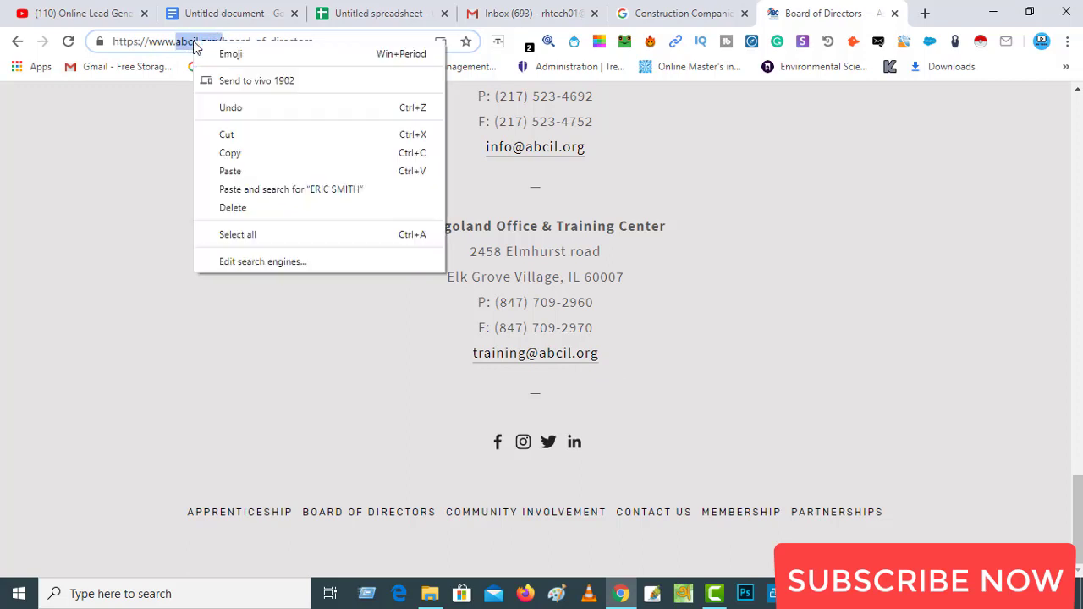
pyautogui.click(236, 154)
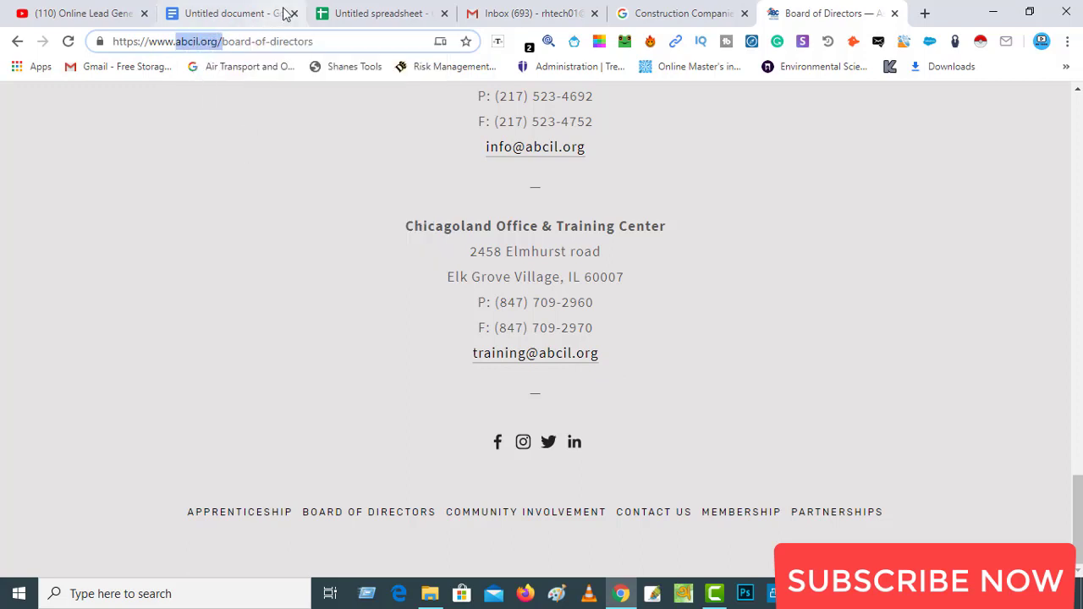
# Complete the Gmail draft's recipient by adding the copied domain after the @ and removing its trailing slash.
pyautogui.click(506, 13)
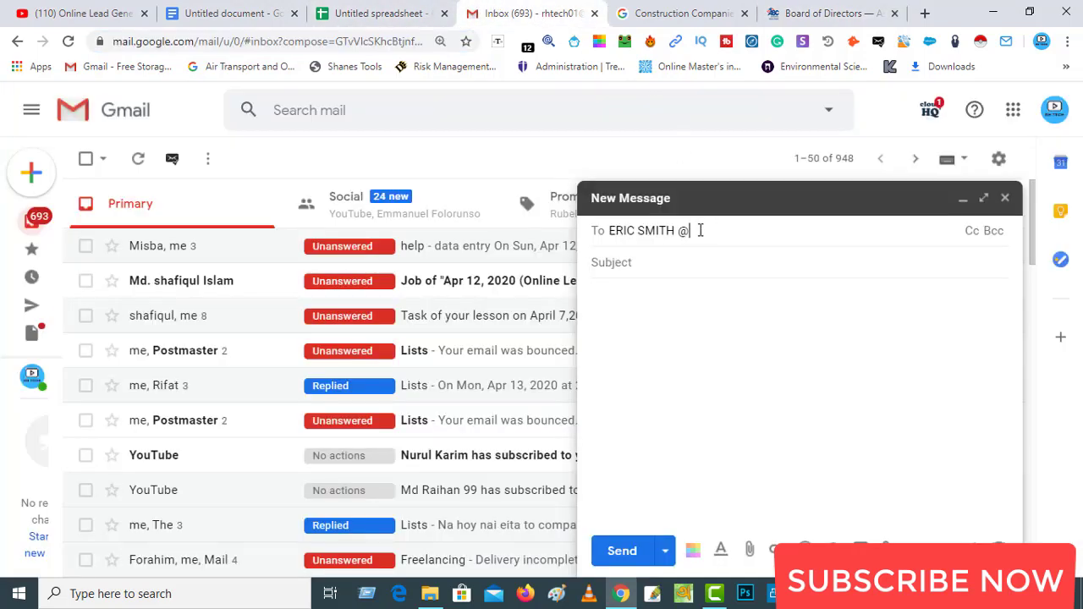
pyautogui.hotkey('ctrl', 'v')
pyautogui.press('BackSpace')
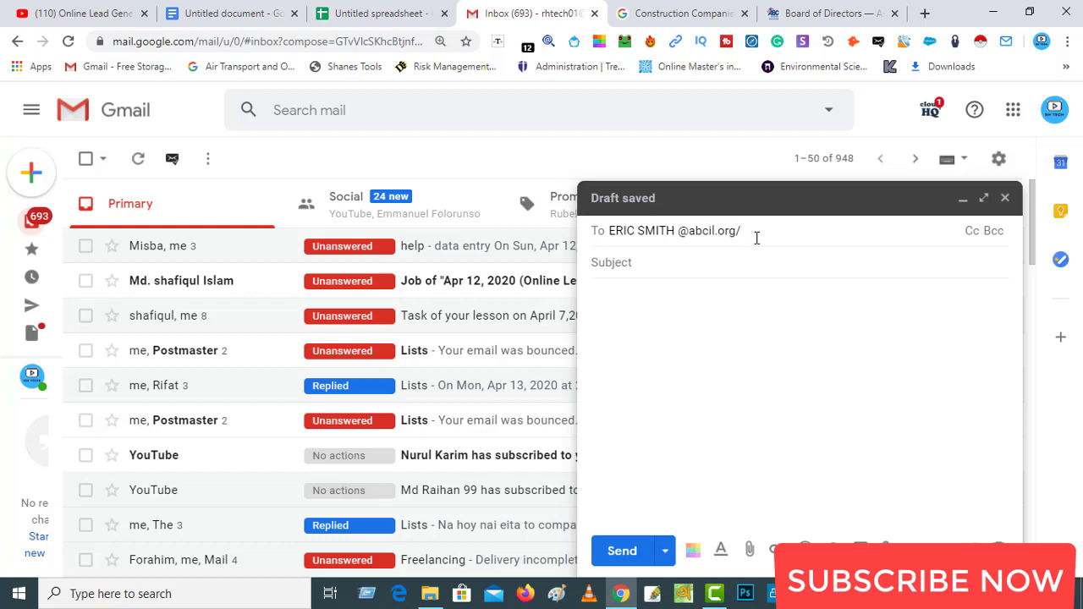
pyautogui.press('Return')
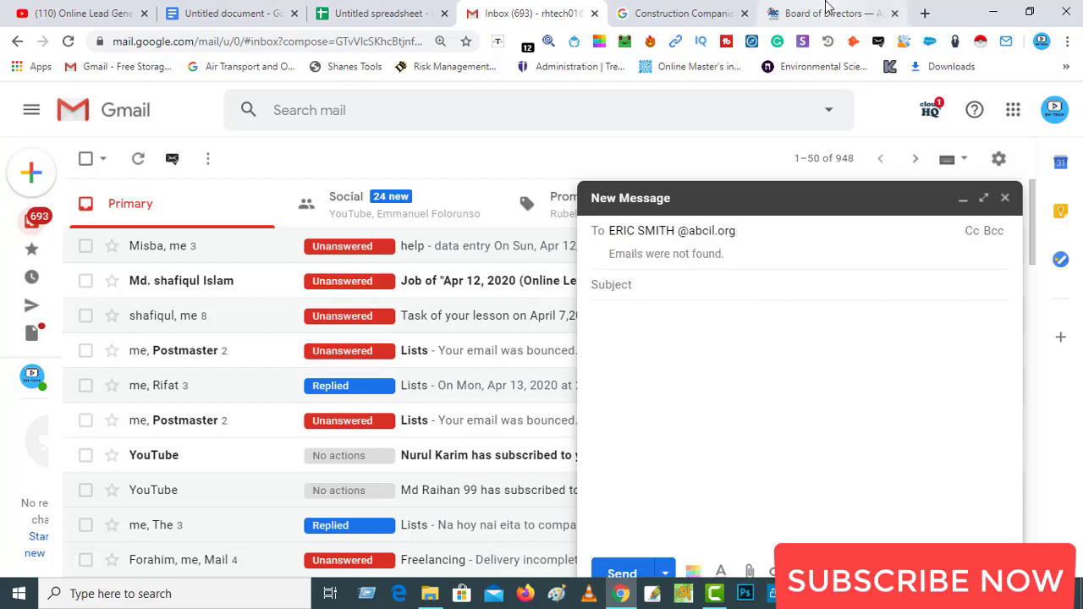
# Copy the name of the director from BSPI, Inc., without the title, from the Board of Directors page.
pyautogui.click(828, 10)
pyautogui.scroll(20, 750, 310)
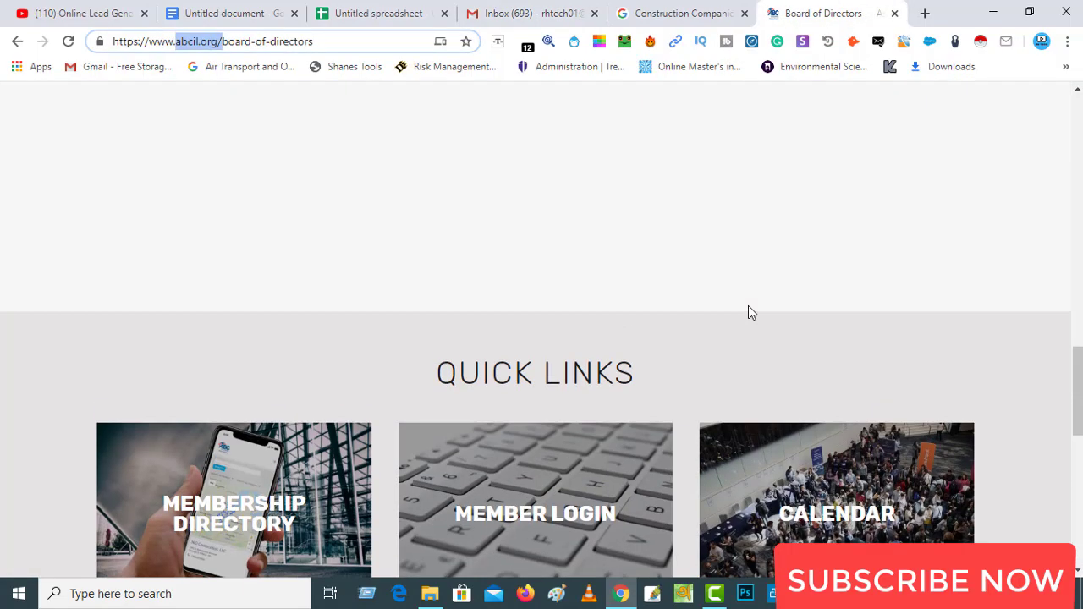
pyautogui.scroll(3, 748, 310)
pyautogui.scroll(-6, 748, 310)
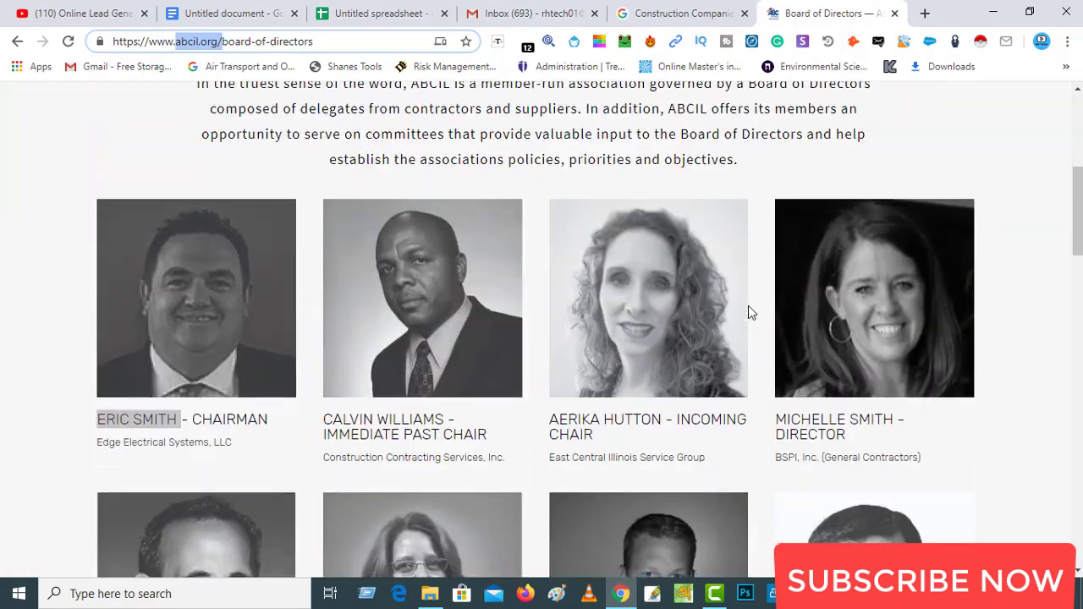
pyautogui.doubleClick(818, 344)
pyautogui.moveTo(817, 345); pyautogui.dragTo(776, 340)
pyautogui.click(842, 344)
pyautogui.rightClick(792, 339)
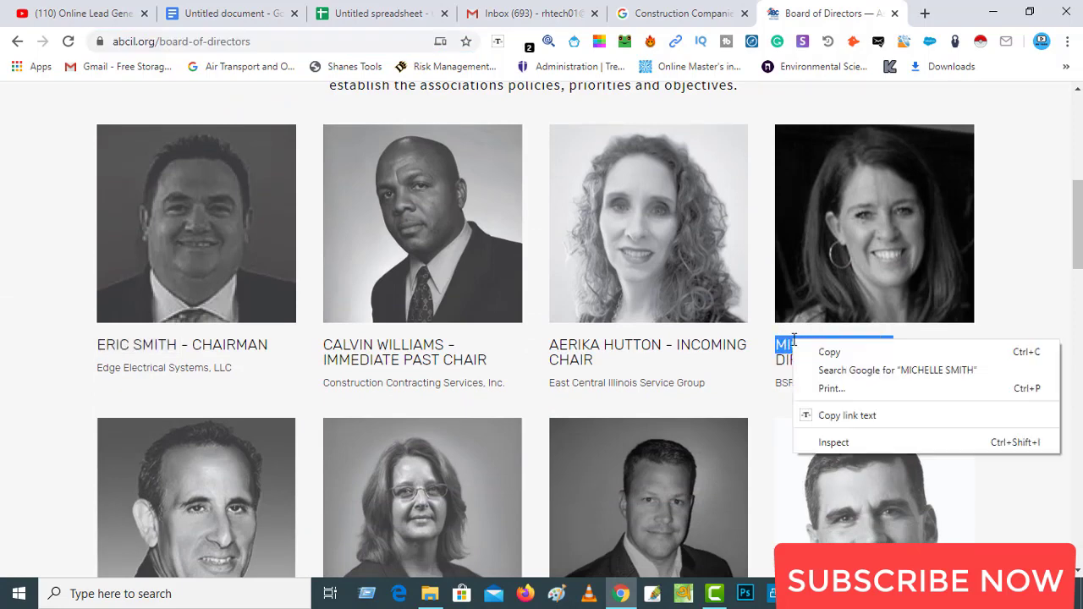
pyautogui.click(842, 353)
# Replace the chairman's name in the Gmail draft's recipient with the copied director's name, keeping the domain.
pyautogui.click(534, 5)
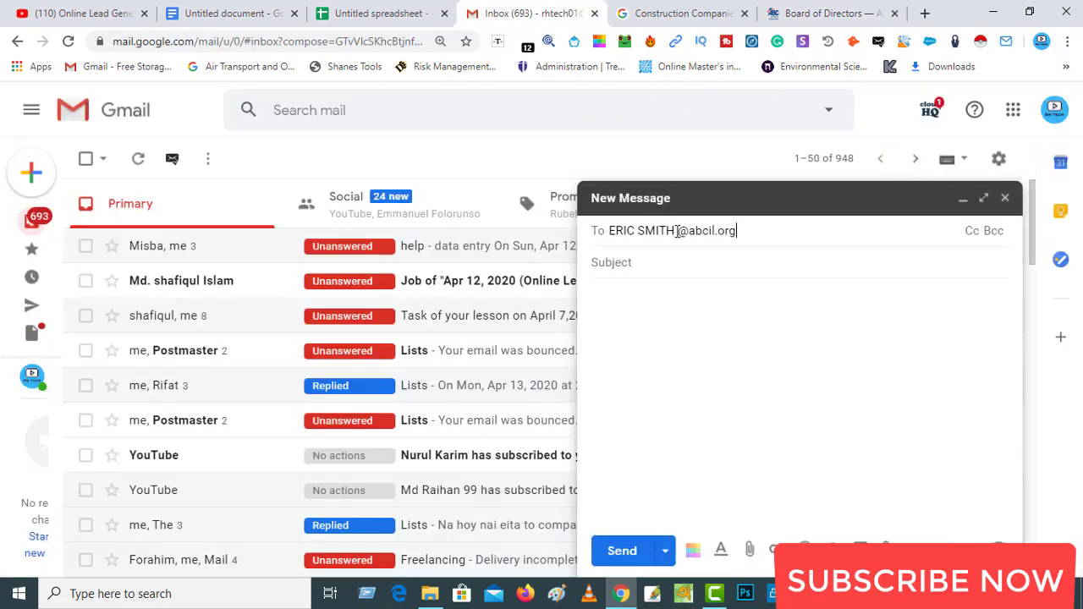
pyautogui.moveTo(676, 230); pyautogui.dragTo(623, 231)
pyautogui.rightClick(621, 231)
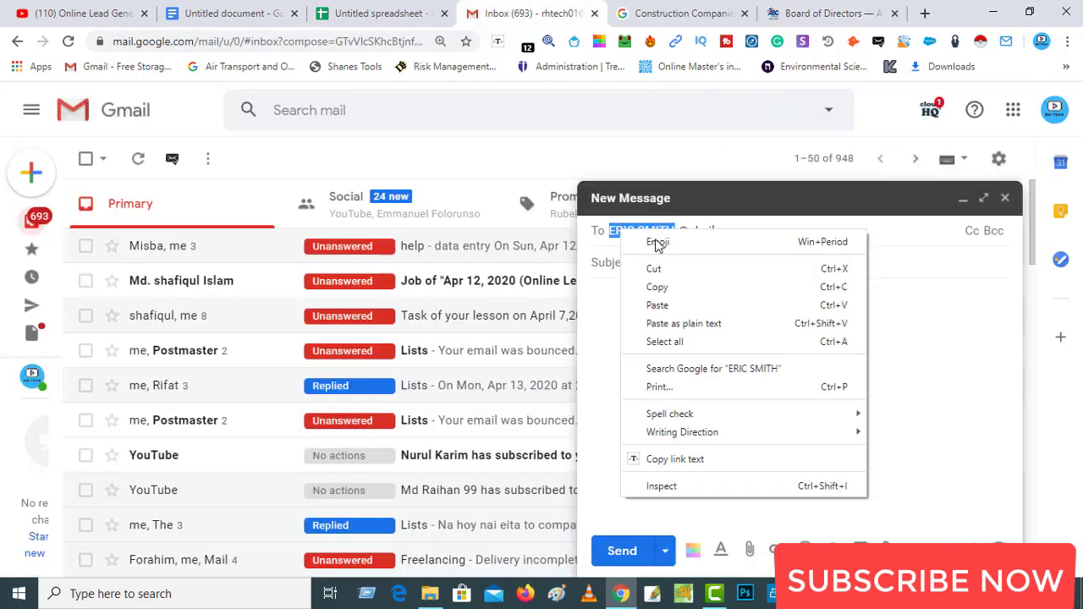
pyautogui.click(653, 305)
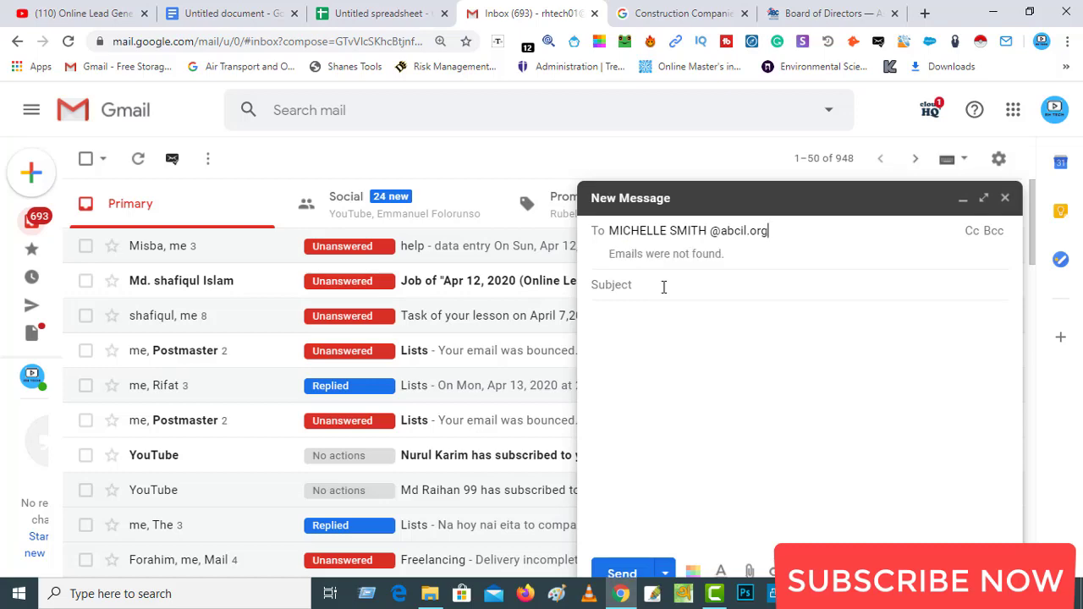
# Review the Board of Directors page and copy the Central IL Office (HQ) email address from its footer.
pyautogui.click(804, 13)
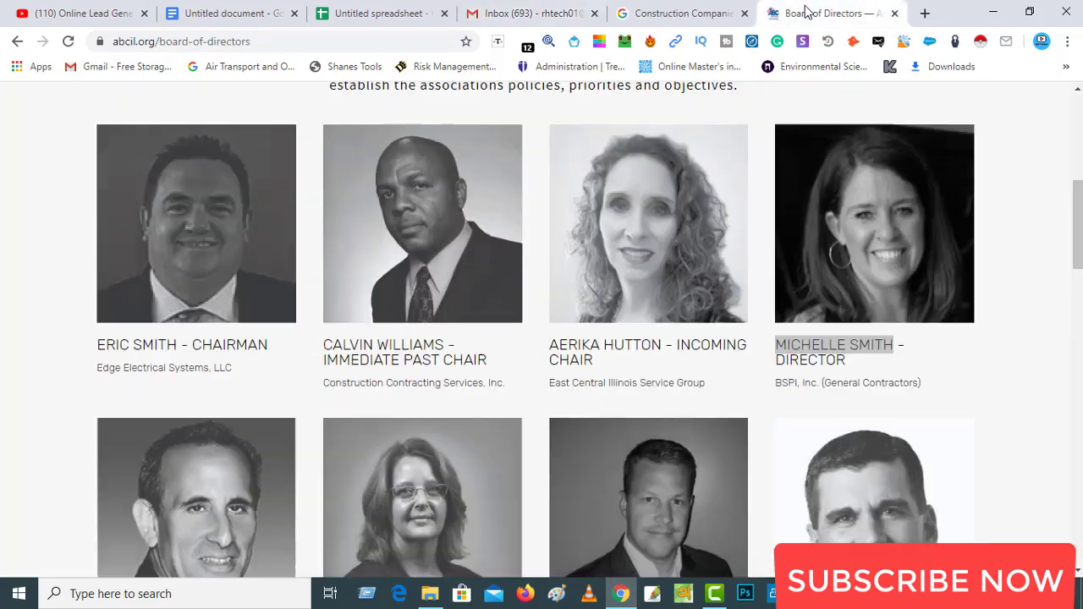
pyautogui.scroll(-1, 600, 377)
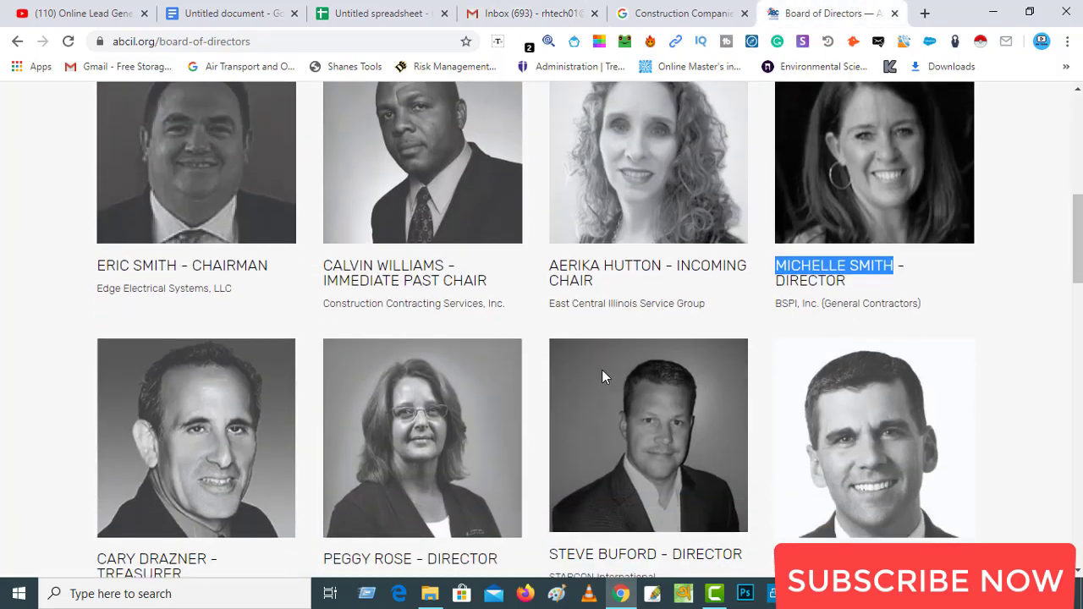
pyautogui.scroll(-3, 413, 281)
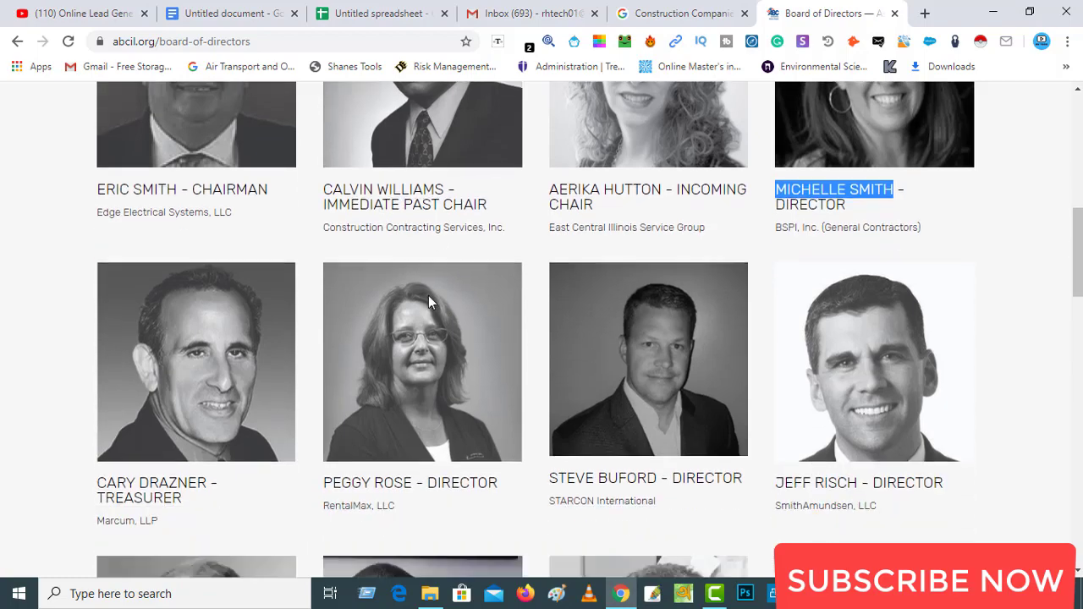
pyautogui.scroll(10, 433, 302)
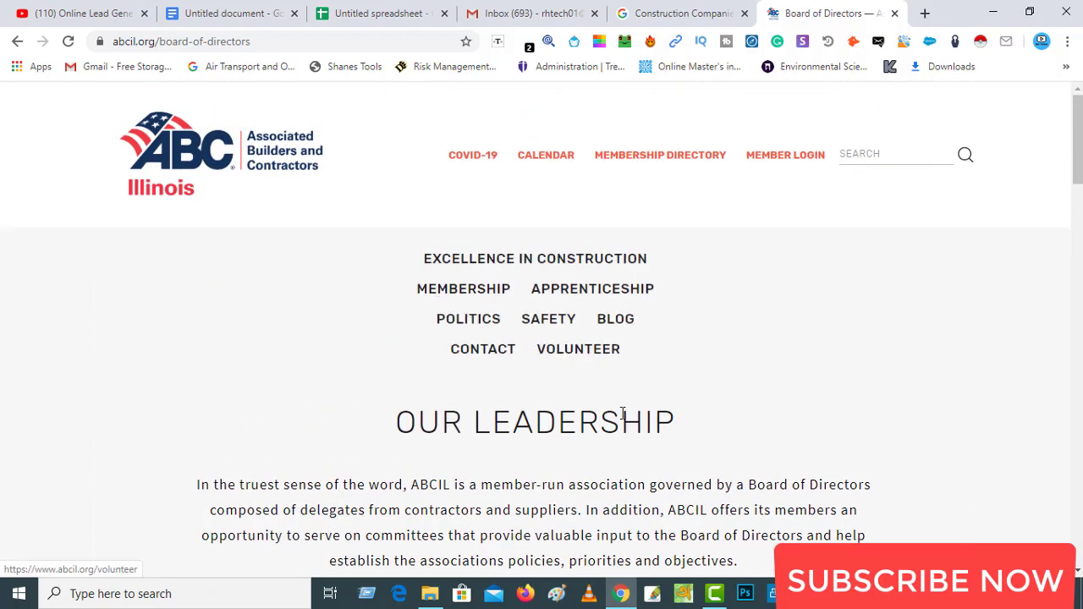
pyautogui.scroll(-6, 657, 433)
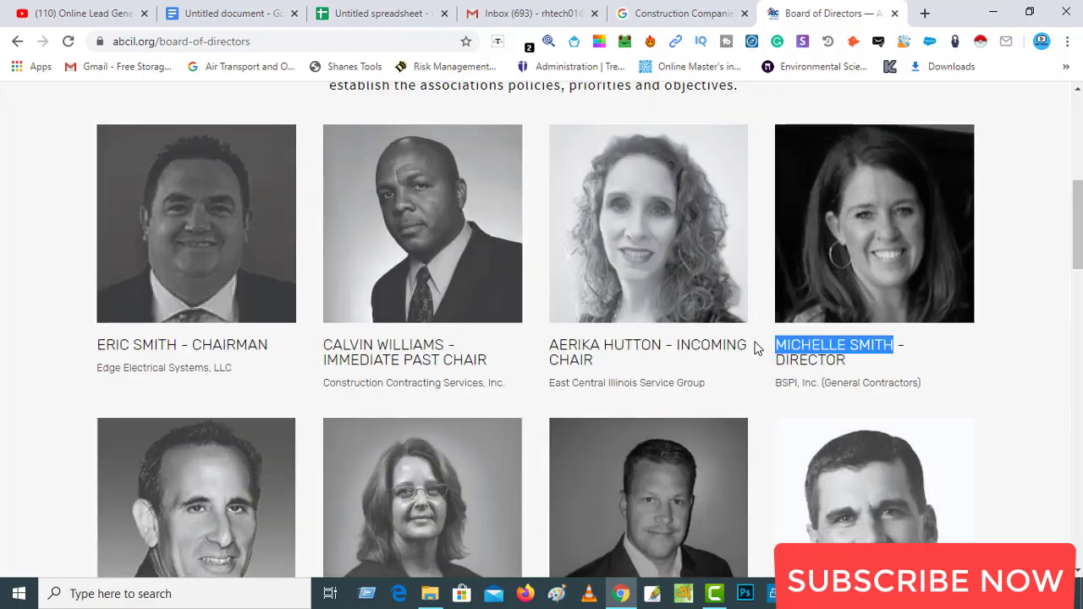
pyautogui.scroll(-12, 745, 314)
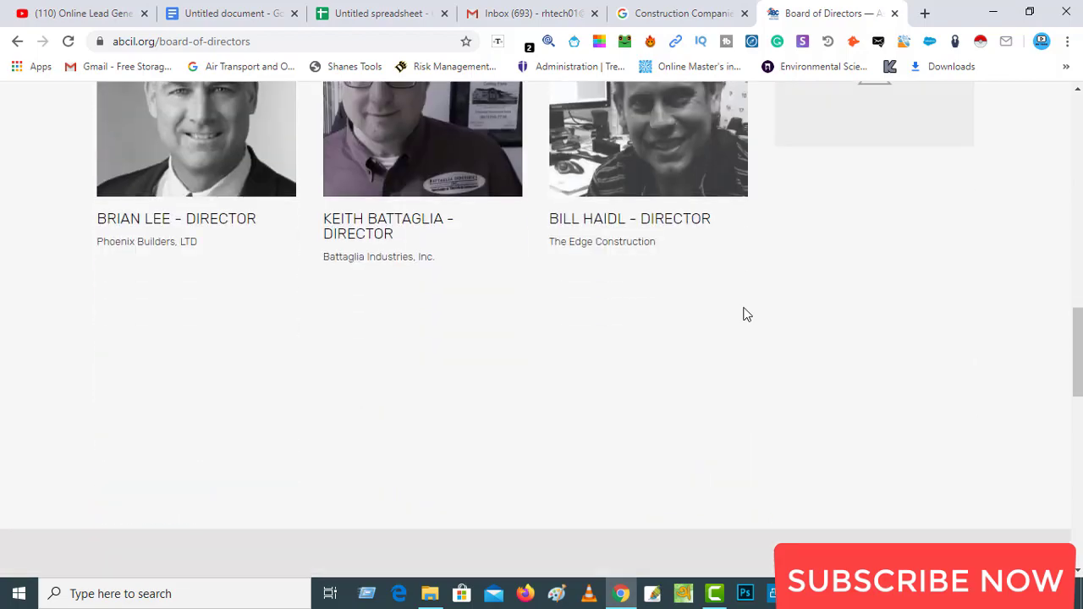
pyautogui.scroll(-8, 745, 313)
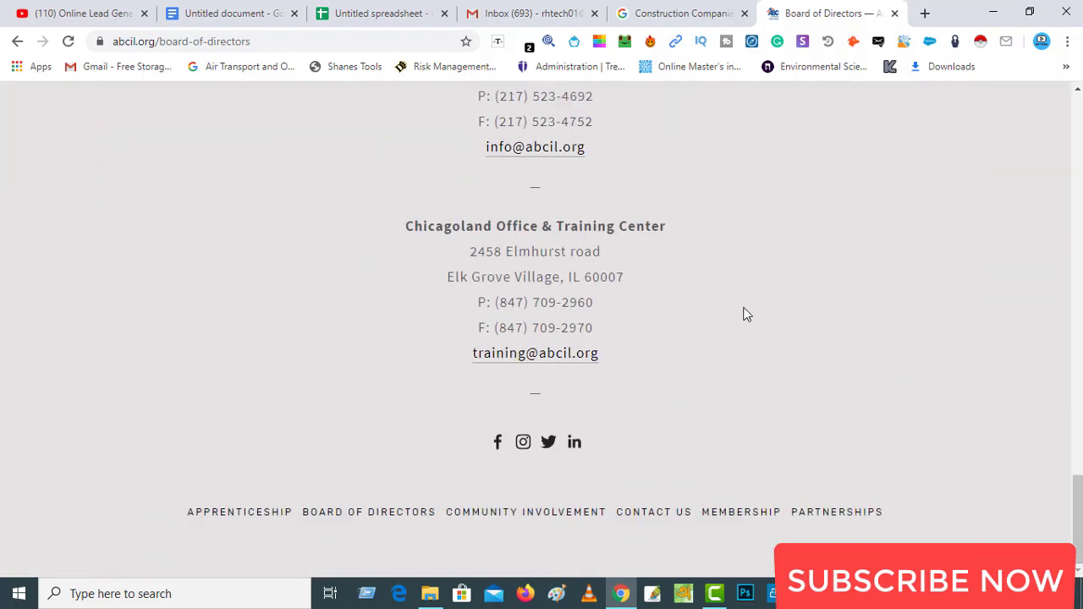
pyautogui.scroll(1, 745, 313)
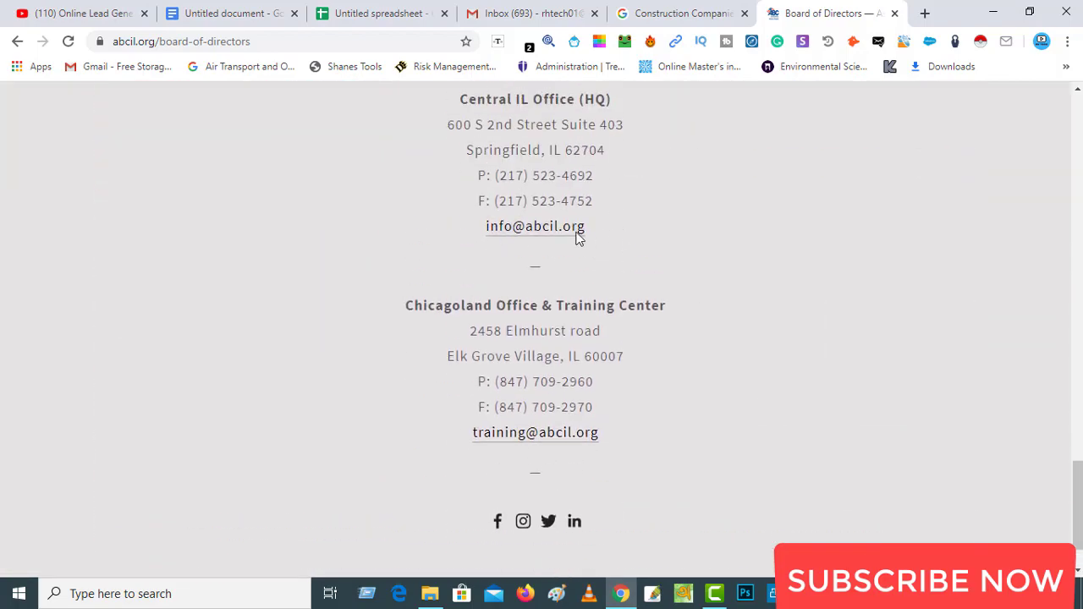
pyautogui.moveTo(586, 234); pyautogui.dragTo(465, 236)
pyautogui.rightClick(494, 233)
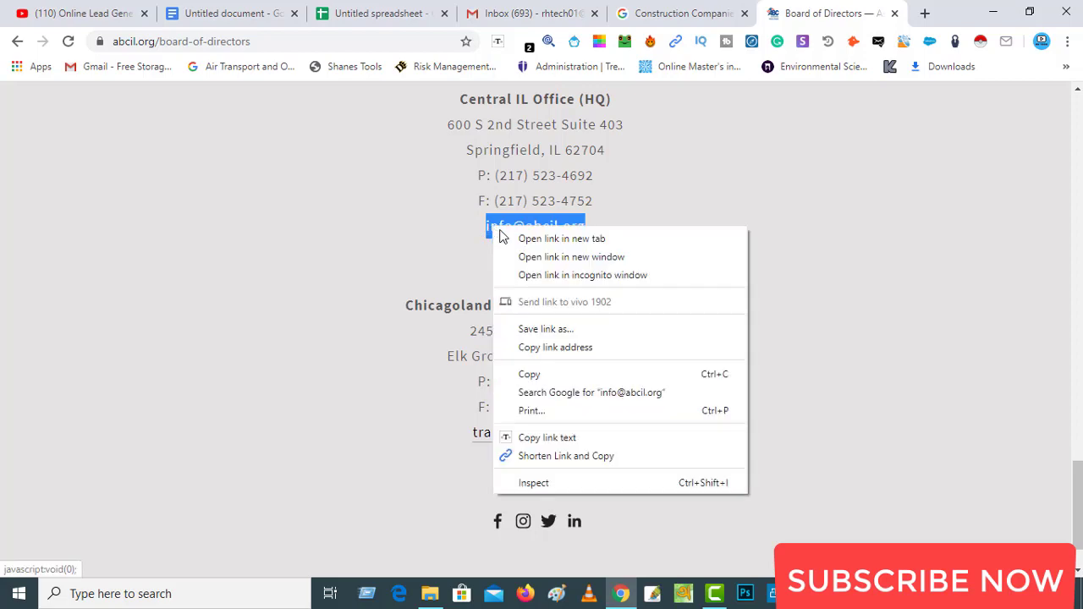
pyautogui.click(535, 377)
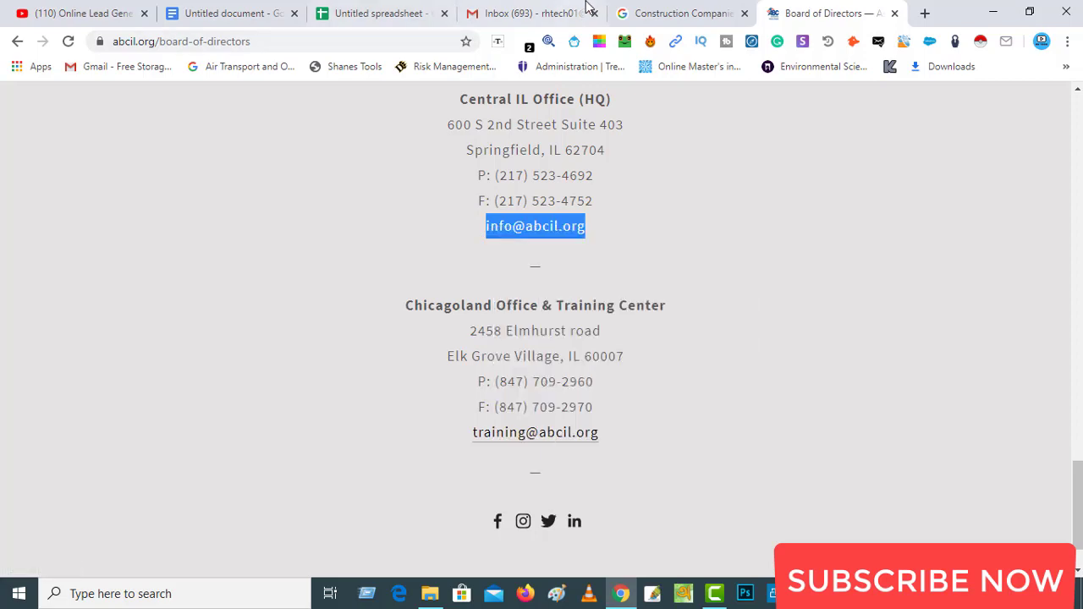
# Paste the copied office email into cell C3 of the spreadsheet and add "(Business)" after it.
pyautogui.click(521, 12)
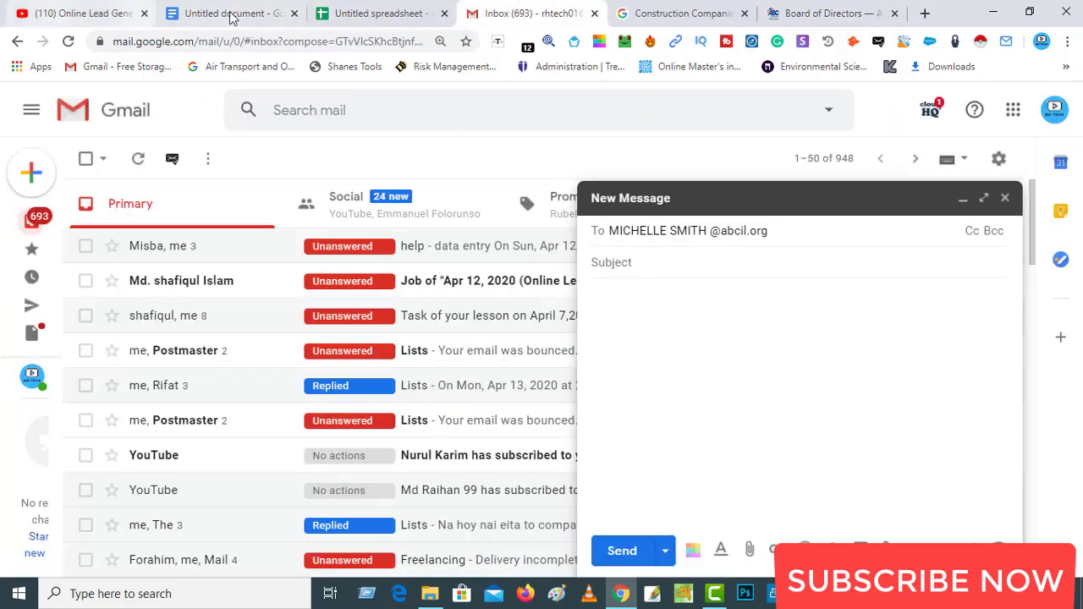
pyautogui.click(360, 13)
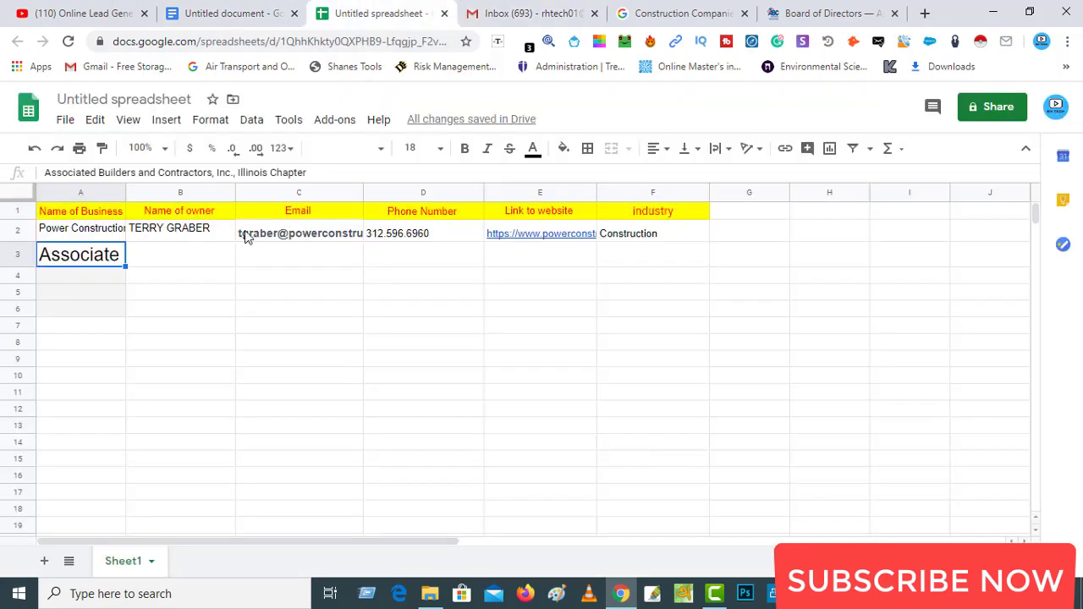
pyautogui.click(284, 254)
pyautogui.doubleClick(278, 256)
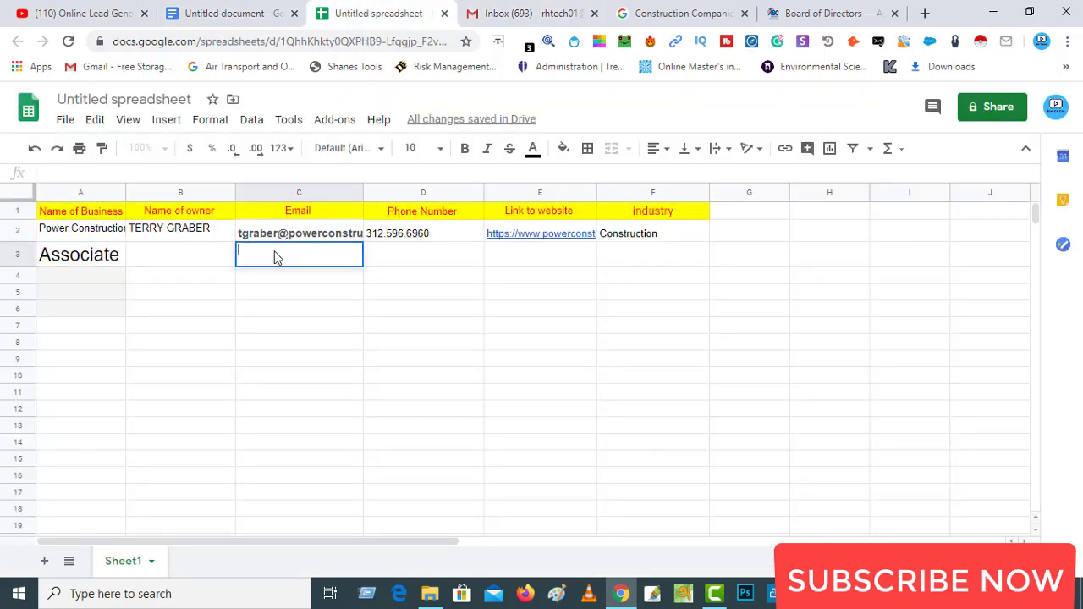
pyautogui.rightClick(276, 254)
pyautogui.click(311, 328)
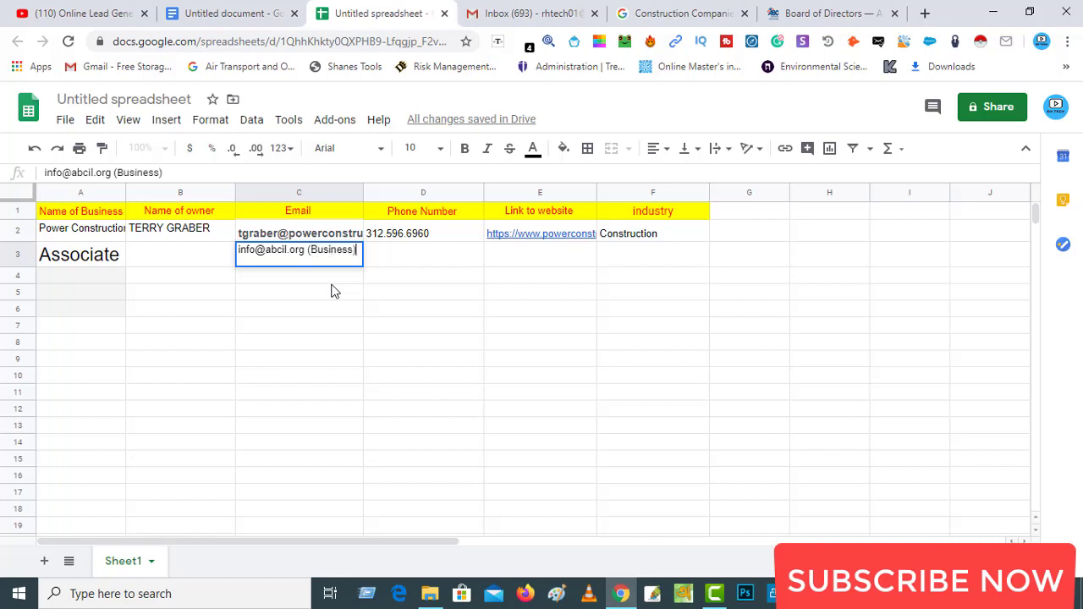
# Check the Email requirement in the Google Docs job description and return to the lead spreadsheet.
pyautogui.click(254, 12)
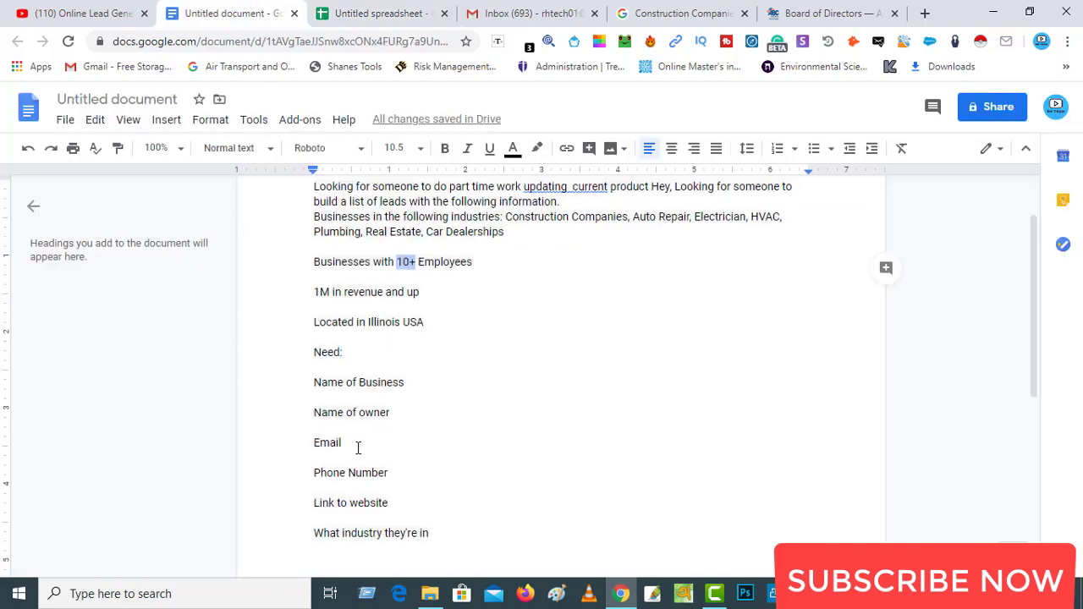
pyautogui.moveTo(349, 442); pyautogui.dragTo(310, 446)
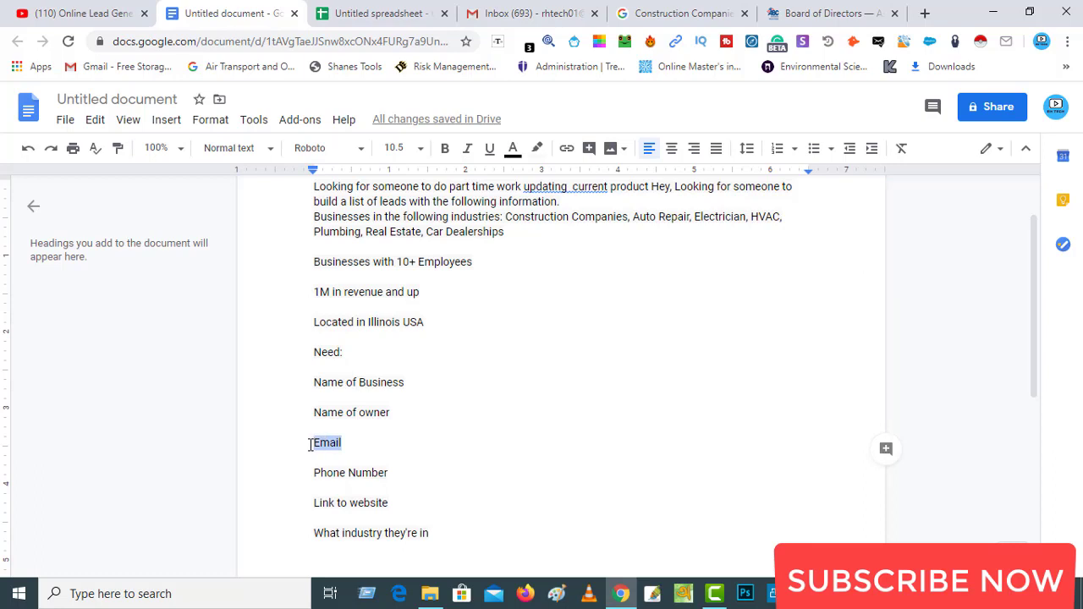
pyautogui.click(517, 15)
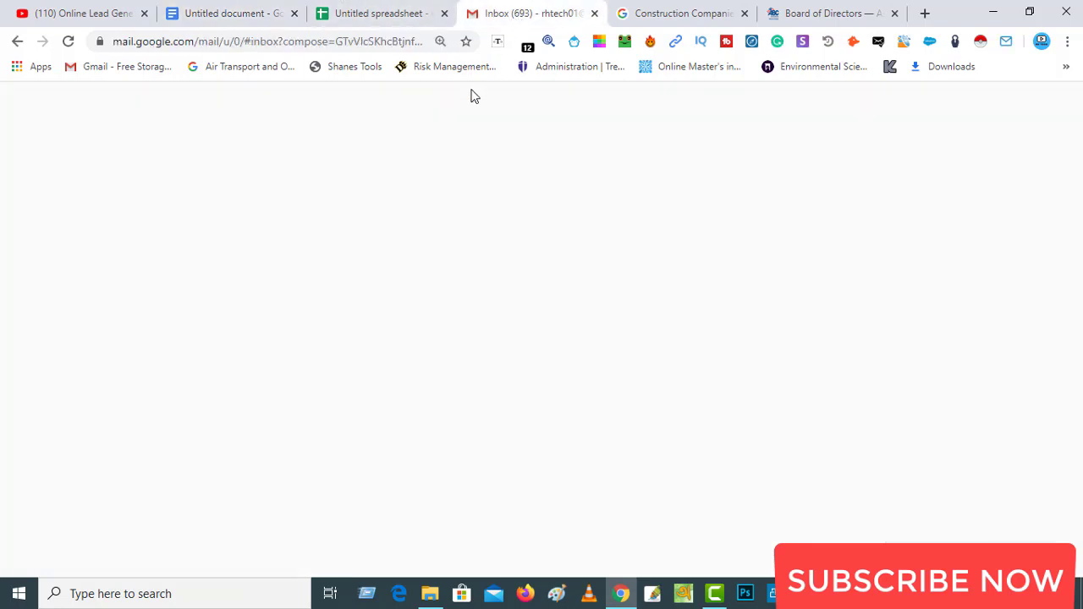
pyautogui.click(378, 14)
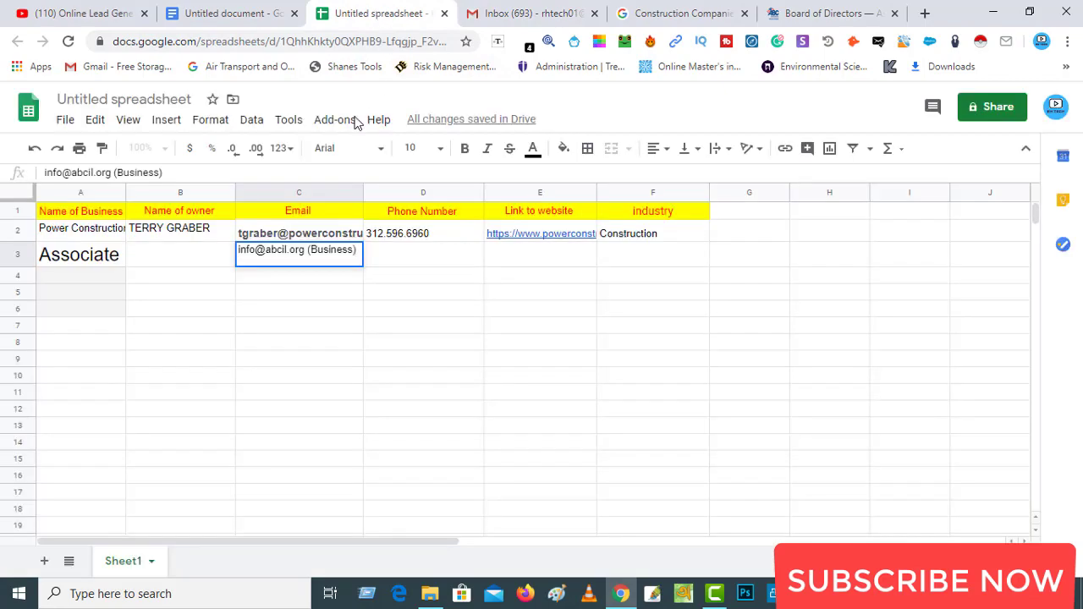
# Return to the association's Board of Directors page and copy the chairman's name.
pyautogui.click(795, 10)
pyautogui.scroll(10, 598, 292)
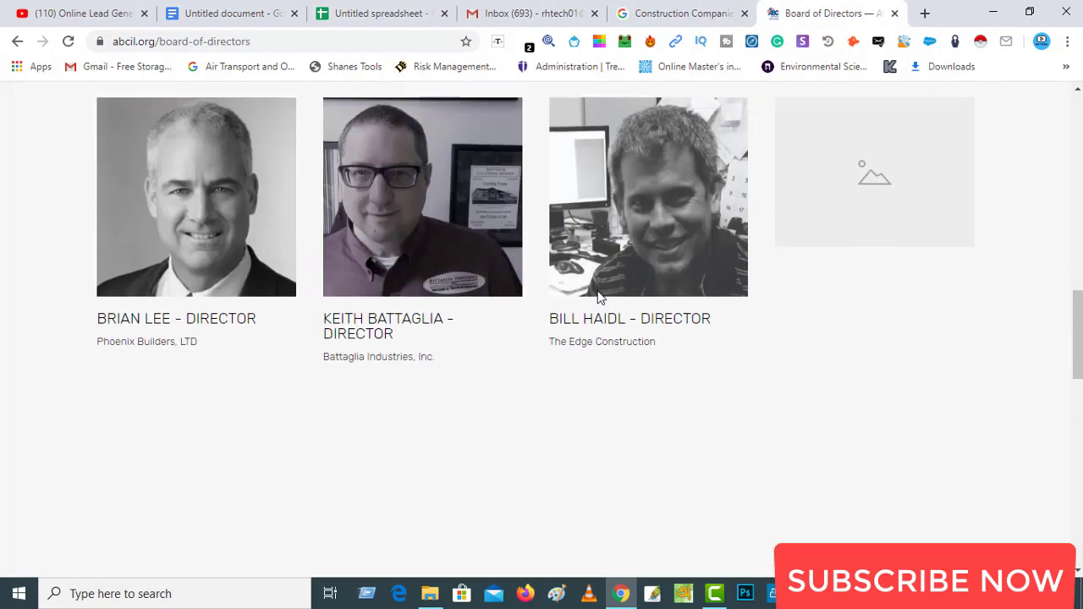
pyautogui.scroll(10, 597, 295)
pyautogui.scroll(-3, 598, 301)
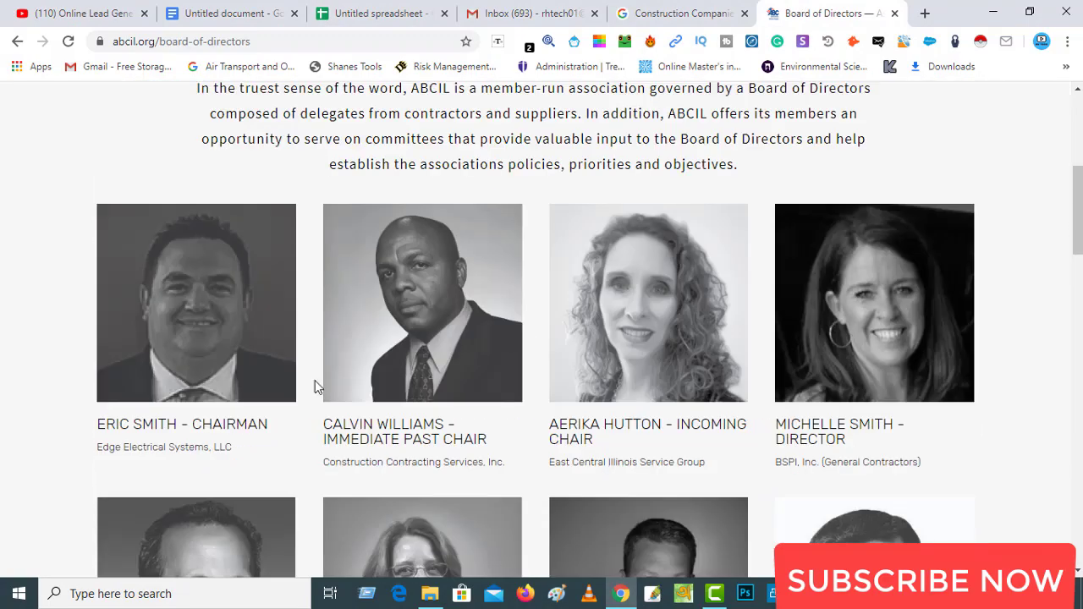
pyautogui.moveTo(177, 421); pyautogui.dragTo(101, 423)
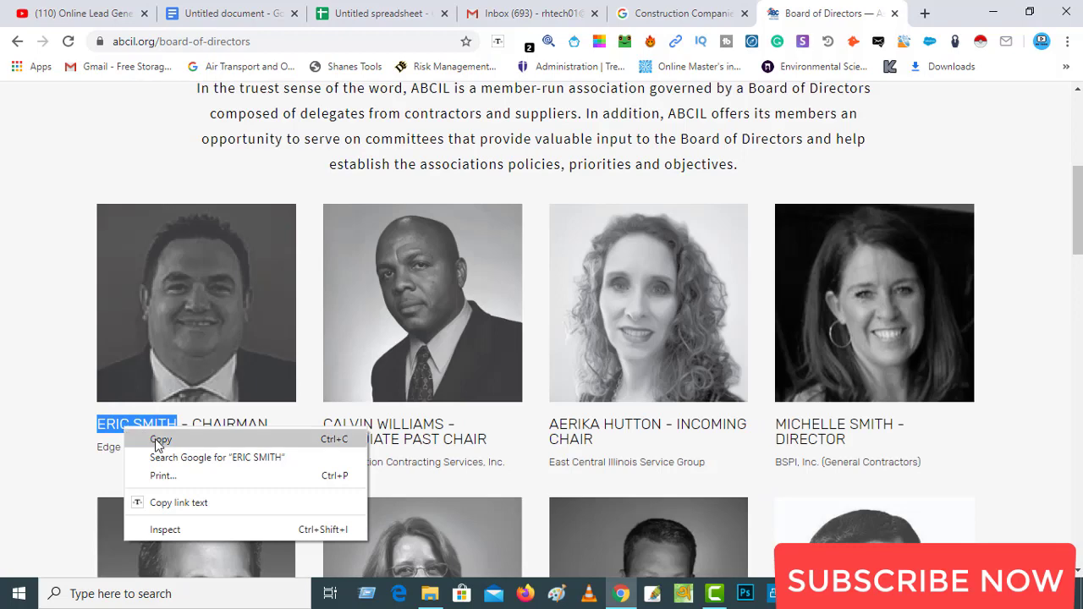
pyautogui.click(159, 439)
# Paste the copied chairman's name into the Name of owner cell B3 of the lead spreadsheet.
pyautogui.click(411, 13)
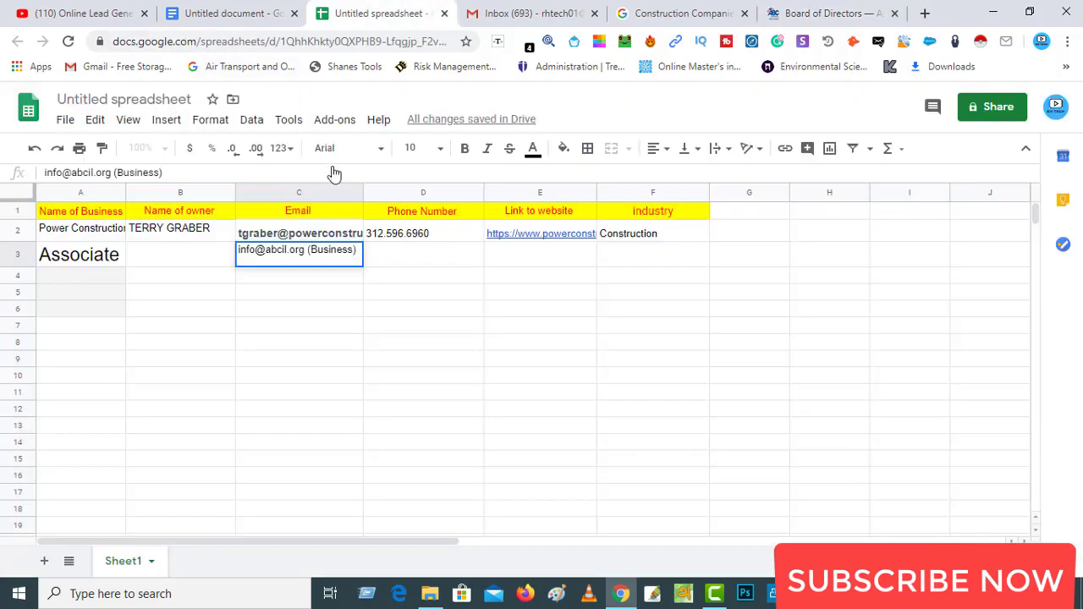
pyautogui.click(175, 254)
pyautogui.doubleClick(174, 254)
pyautogui.rightClick(175, 254)
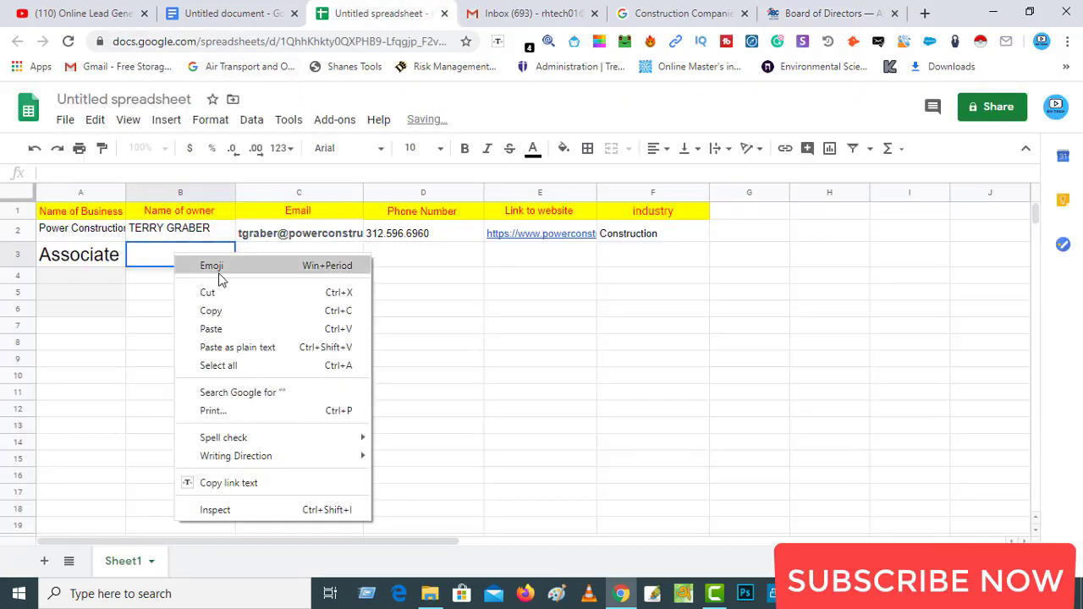
pyautogui.click(211, 328)
pyautogui.click(174, 312)
pyautogui.click(409, 262)
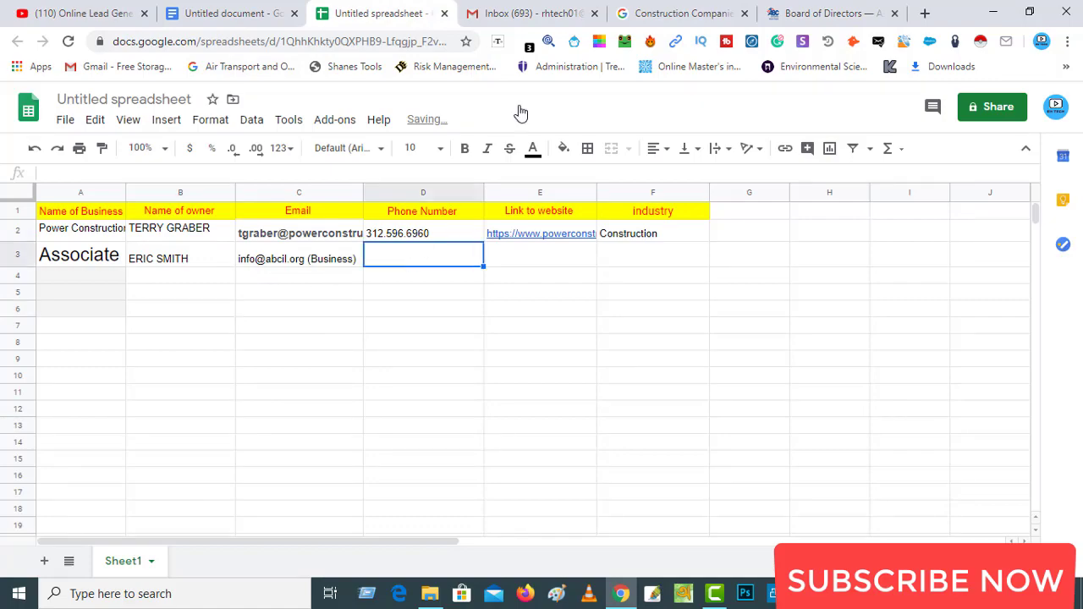
# Copy the Central IL Office (HQ) phone number from the contact section of the Board of Directors page.
pyautogui.click(793, 12)
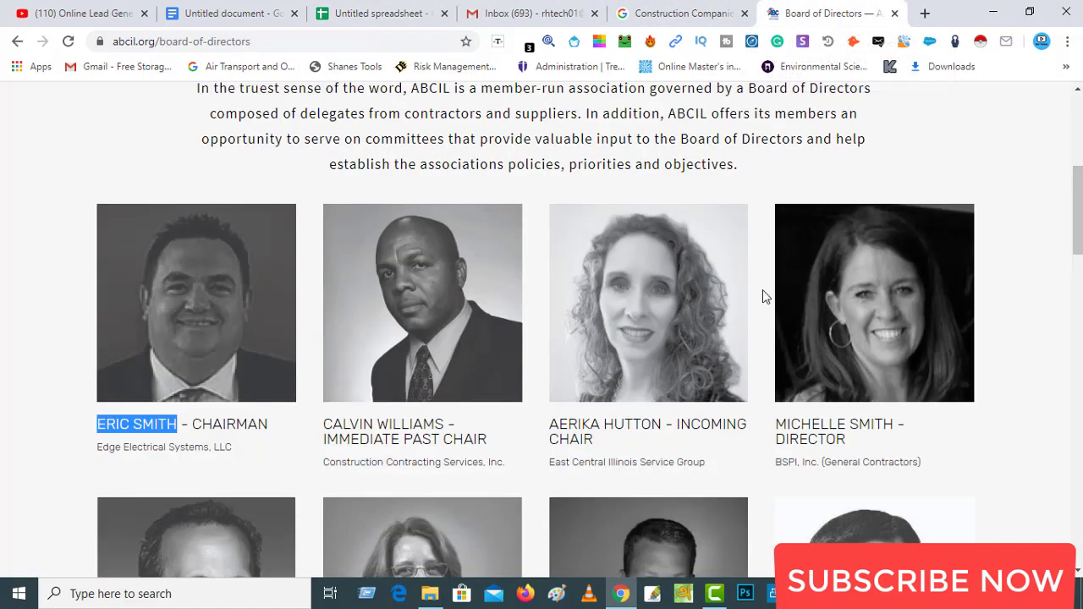
pyautogui.scroll(-10, 715, 413)
pyautogui.scroll(-5, 710, 423)
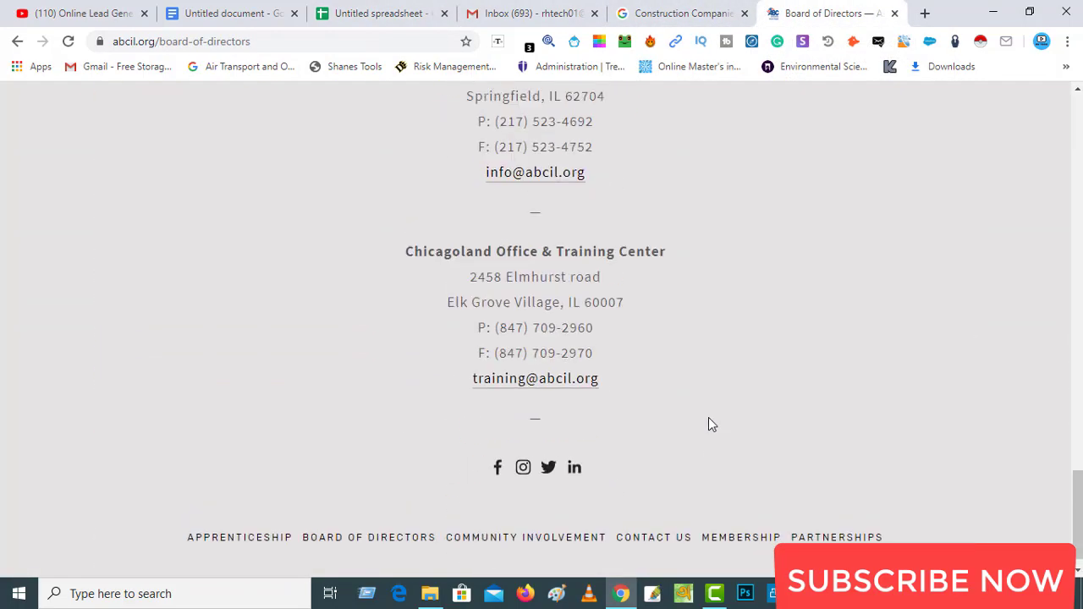
pyautogui.scroll(3, 708, 423)
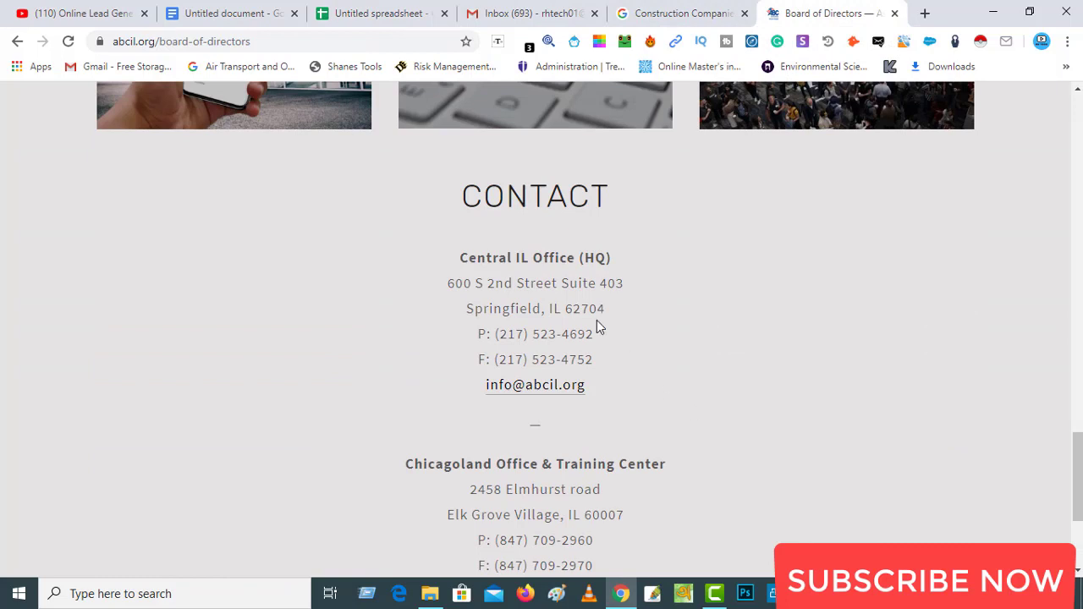
pyautogui.moveTo(595, 335); pyautogui.dragTo(497, 330)
pyautogui.rightClick(513, 331)
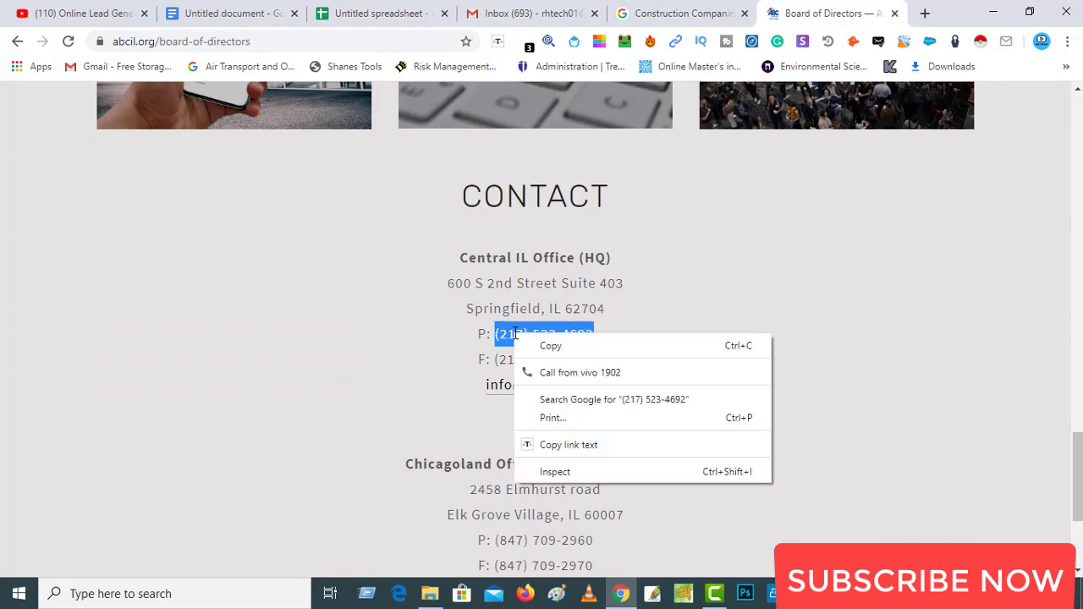
pyautogui.click(552, 349)
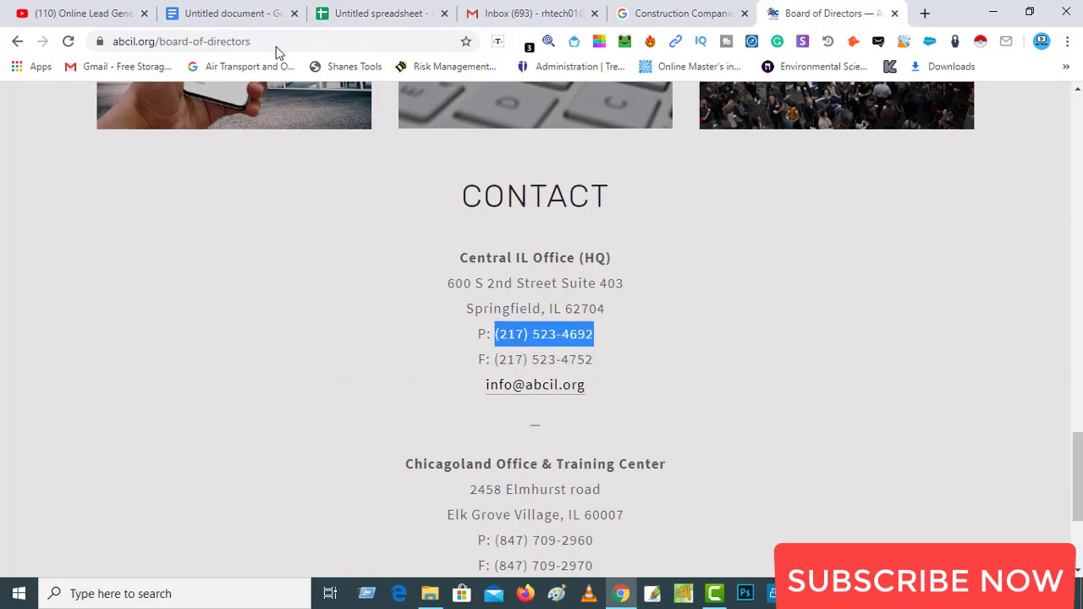
# Paste the copied office phone number into the Phone Number cell D3 of the spreadsheet.
pyautogui.click(385, 10)
pyautogui.doubleClick(437, 262)
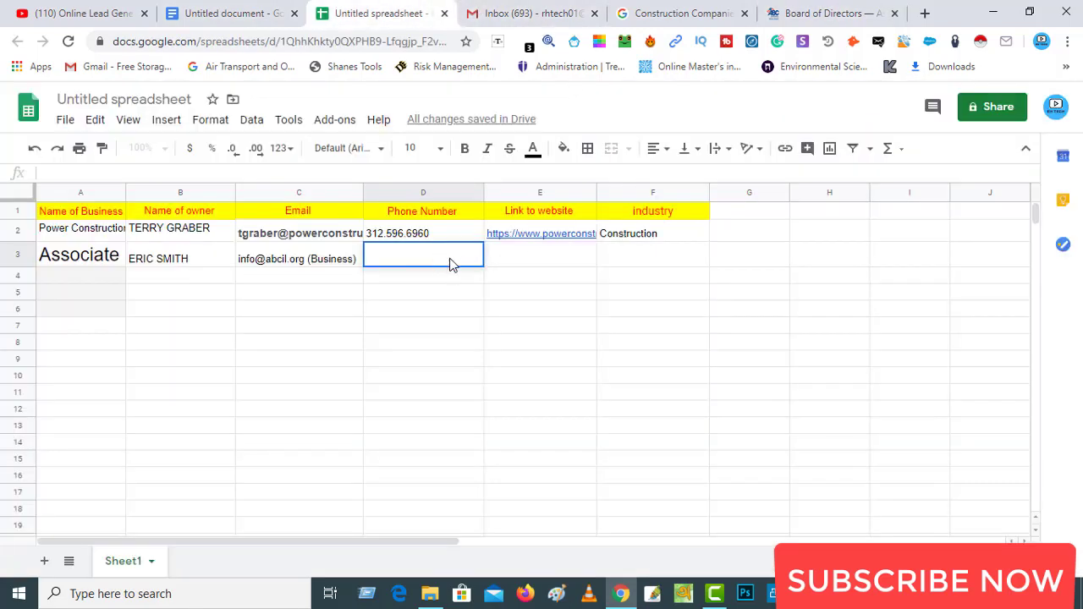
pyautogui.rightClick(395, 251)
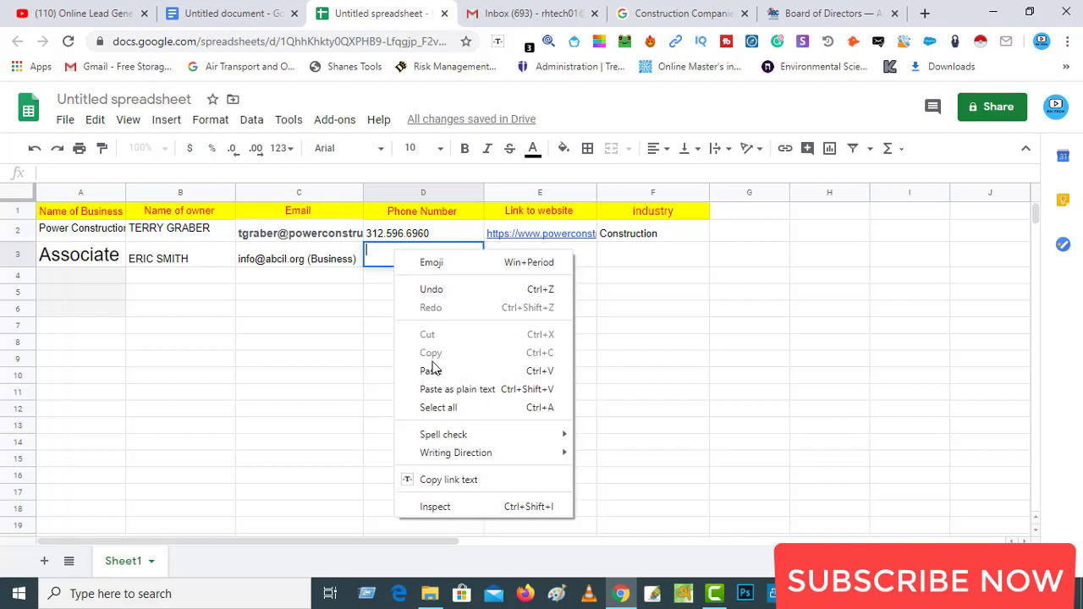
pyautogui.click(435, 368)
pyautogui.click(423, 298)
pyautogui.press('Tab')
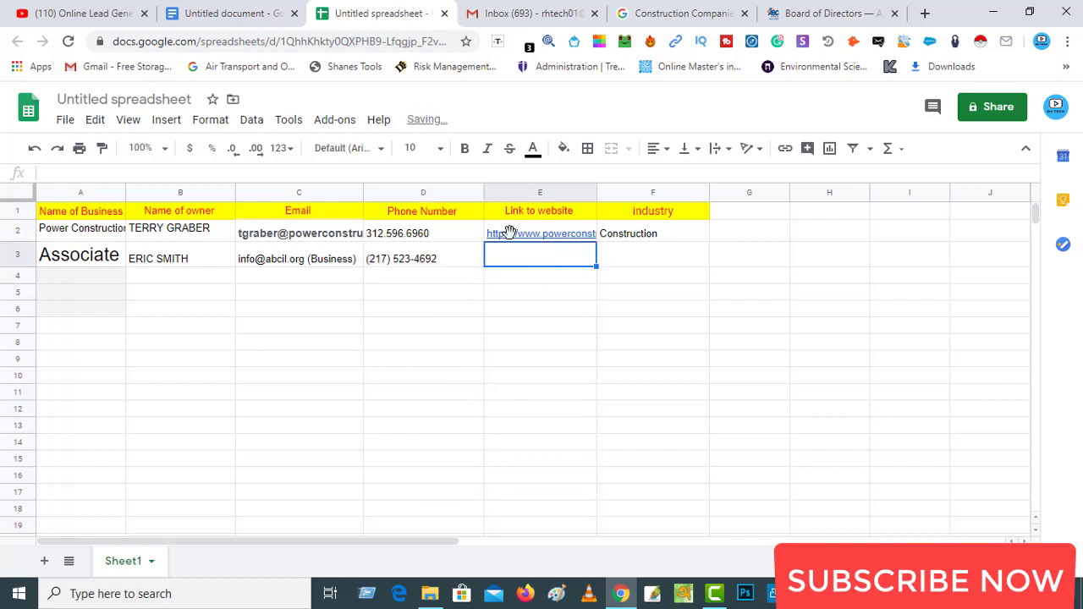
pyautogui.click(798, 12)
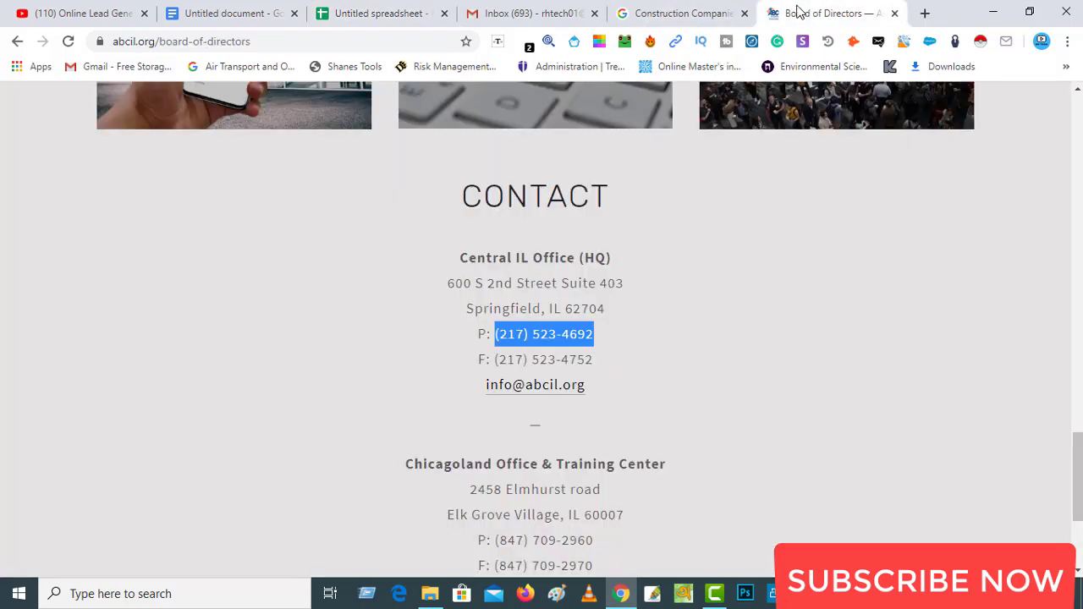
pyautogui.click(194, 42)
pyautogui.click(163, 42)
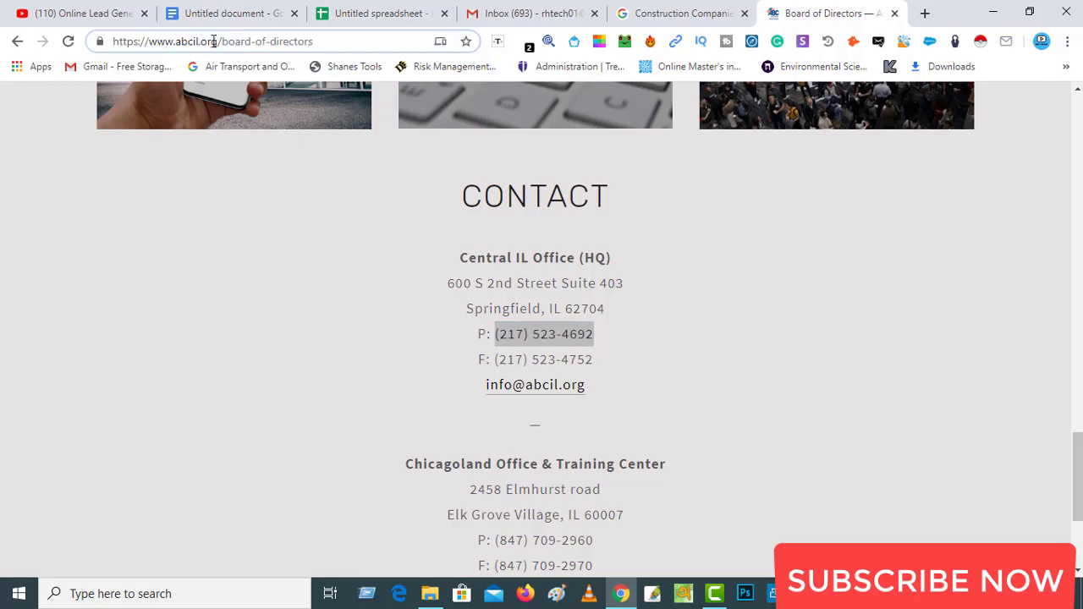
pyautogui.moveTo(219, 41); pyautogui.dragTo(127, 63)
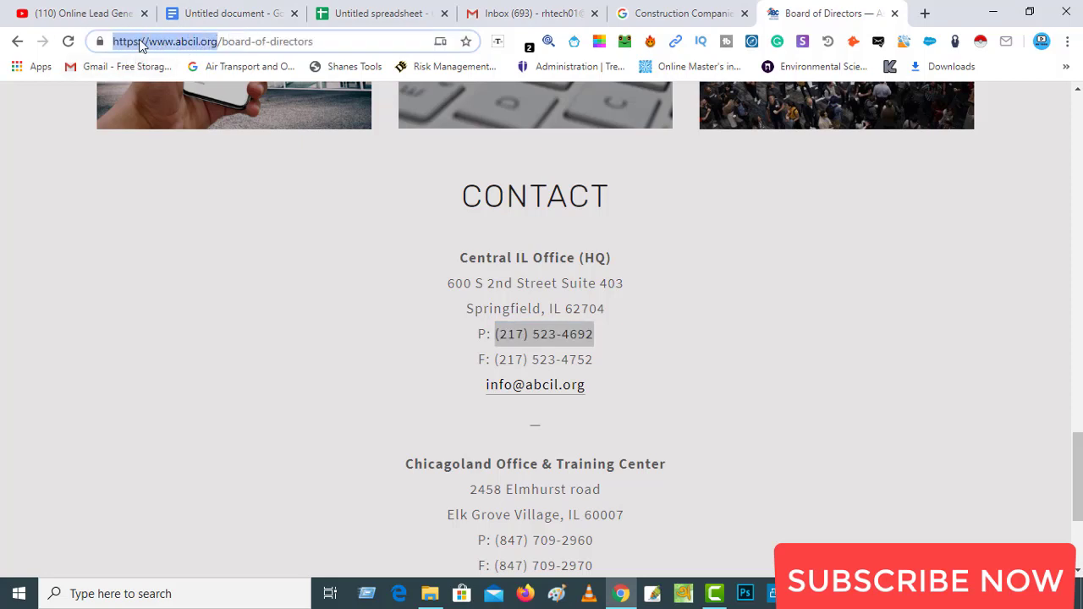
pyautogui.rightClick(139, 41)
pyautogui.click(186, 152)
pyautogui.click(380, 13)
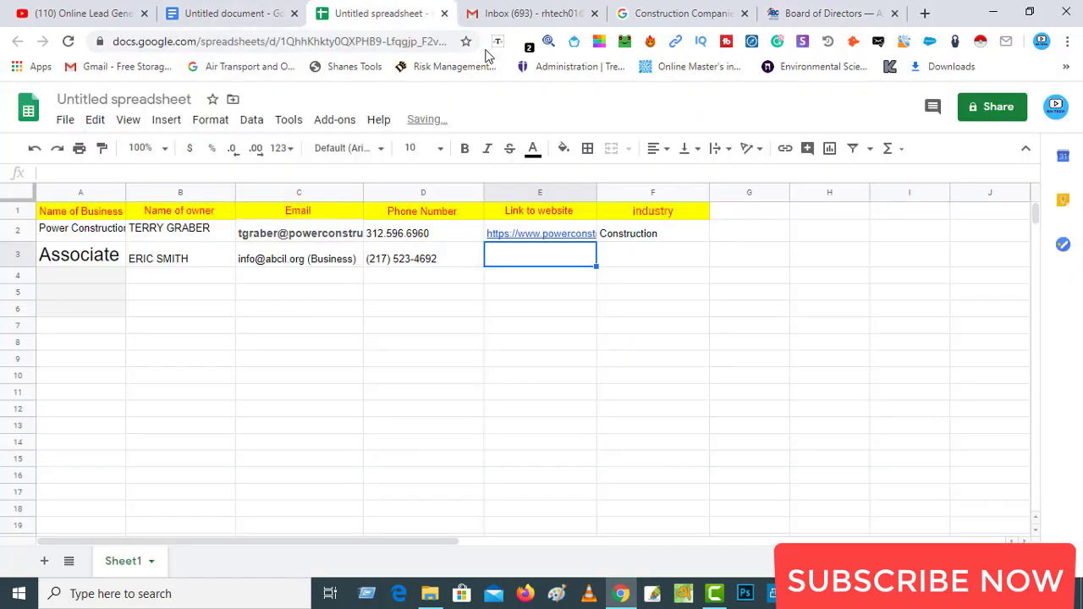
pyautogui.doubleClick(513, 256)
pyautogui.rightClick(513, 254)
pyautogui.click(550, 329)
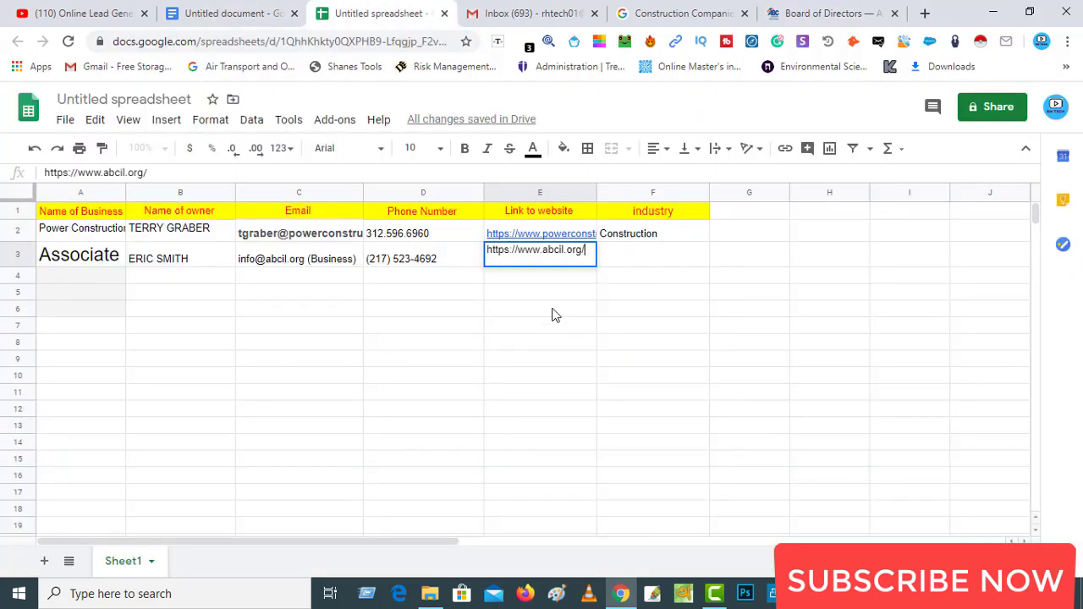
# Copy the industry value Construction from cell F2 into F3 and move to cell A4.
pyautogui.click(644, 237)
pyautogui.rightClick(644, 240)
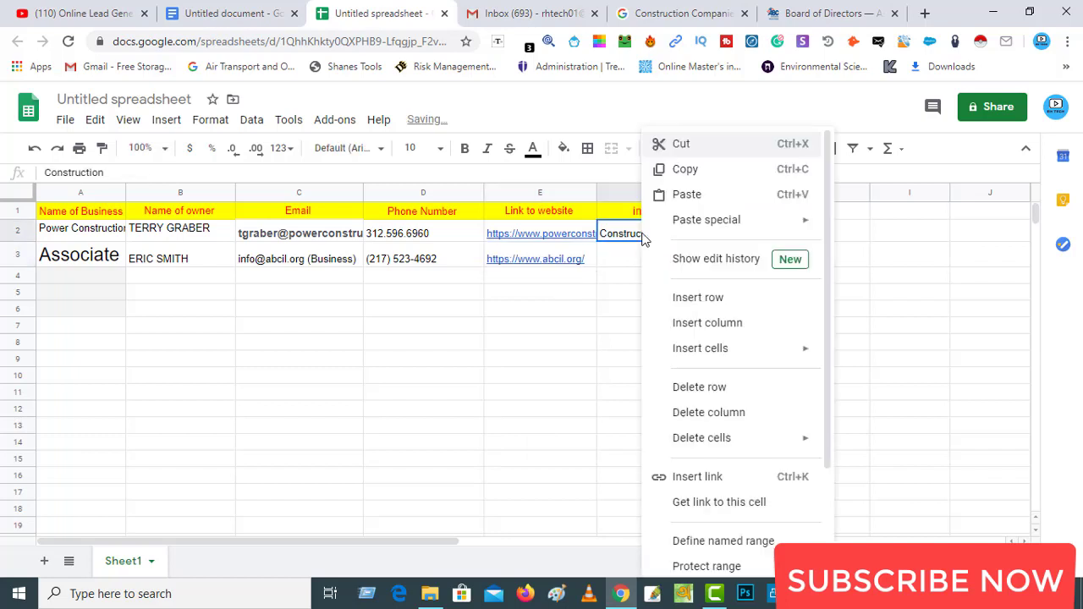
pyautogui.click(685, 171)
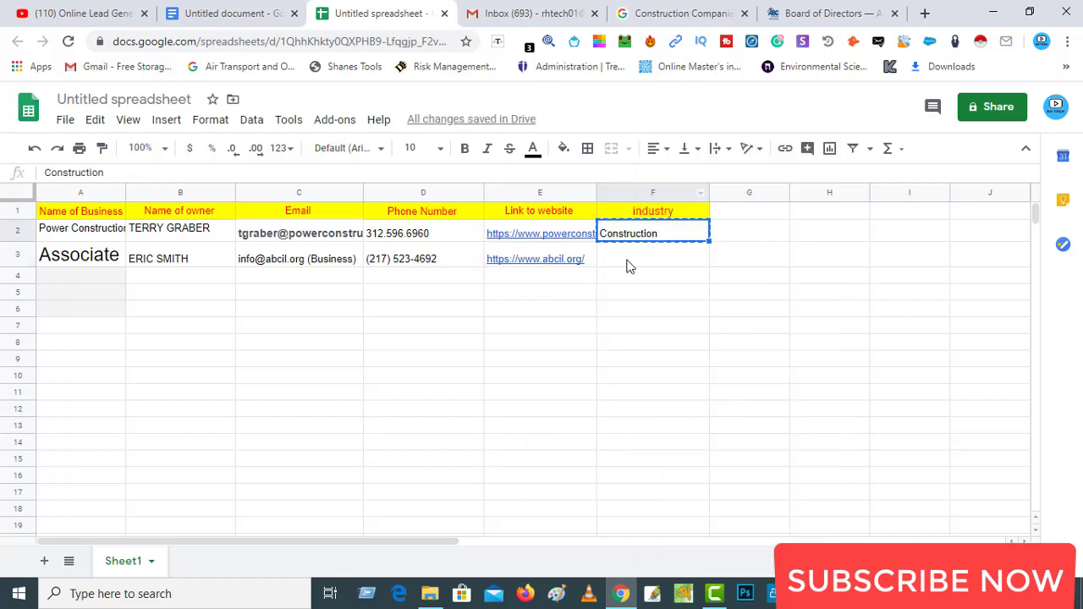
pyautogui.click(629, 262)
pyautogui.rightClick(629, 263)
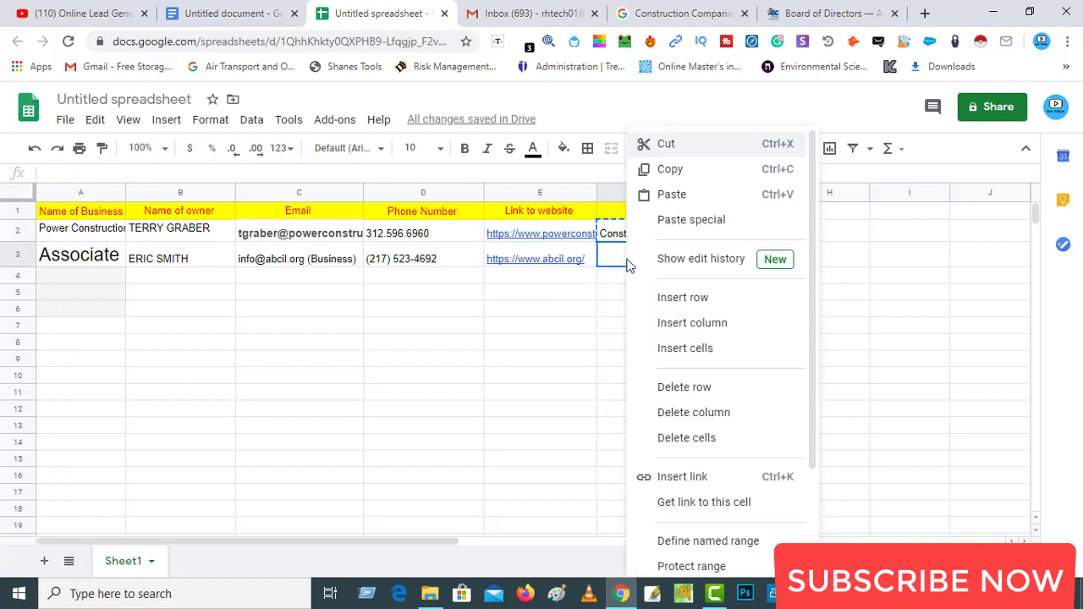
pyautogui.click(669, 196)
pyautogui.click(554, 293)
pyautogui.click(82, 275)
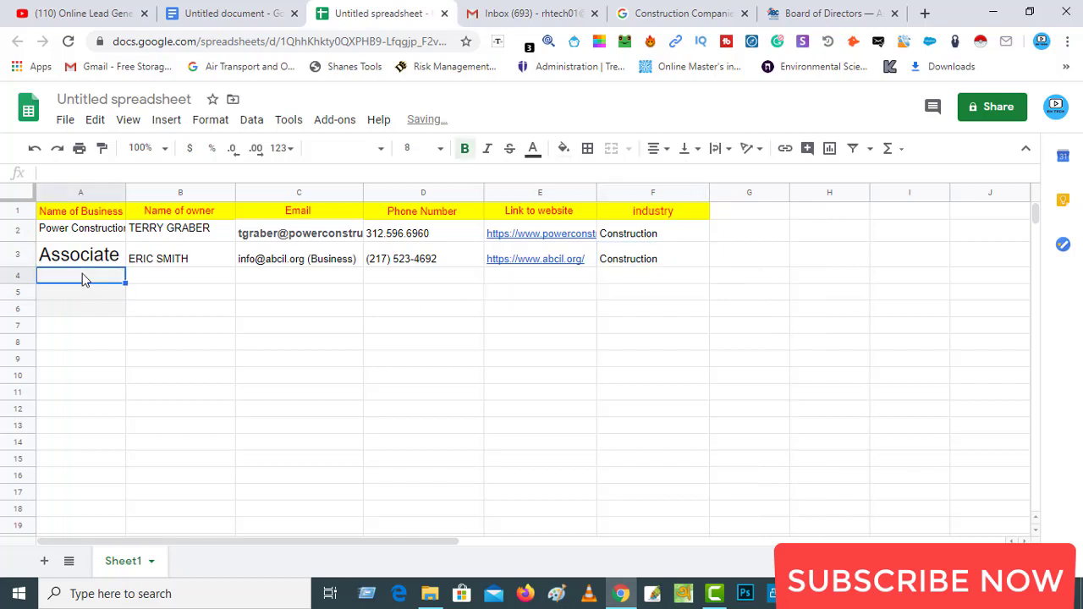
# Close the Board of Directors page and open the website of Gilbane Building Company Downtown Chicago from the Google listings.
pyautogui.click(728, 15)
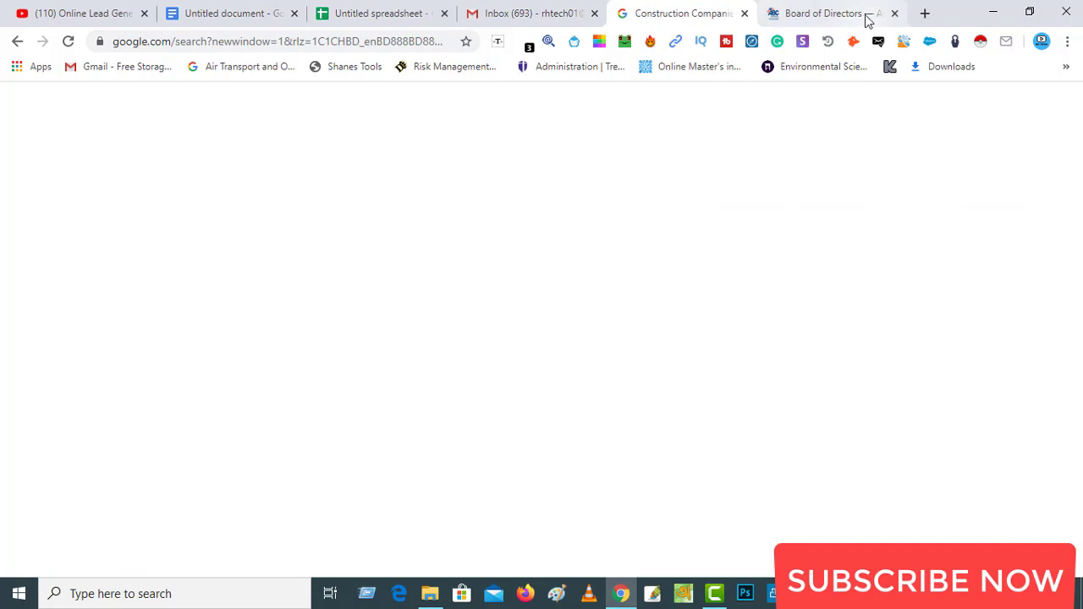
pyautogui.click(894, 14)
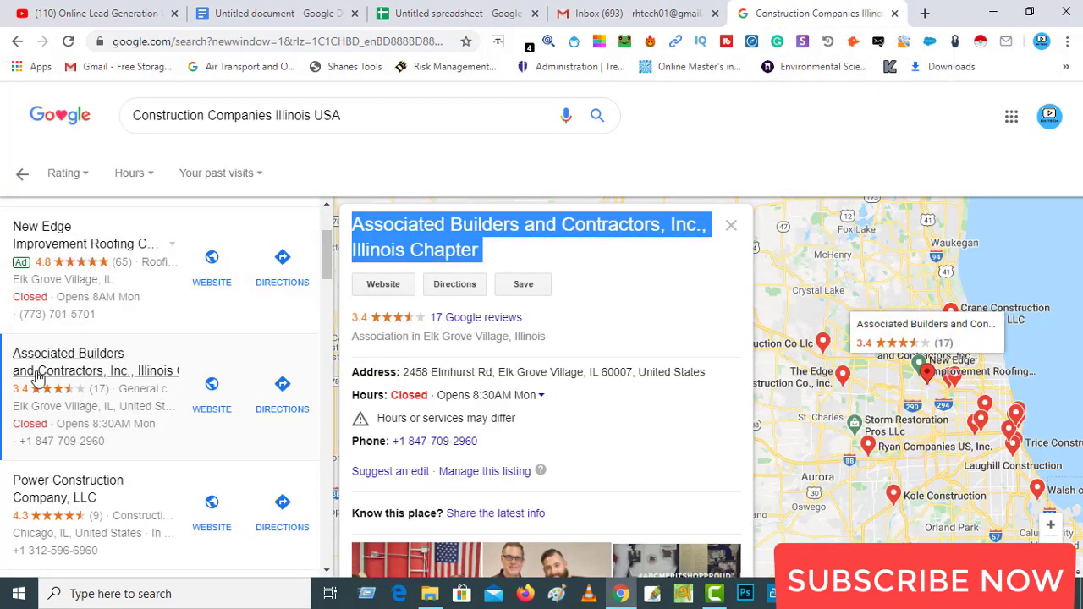
pyautogui.scroll(-3, 67, 432)
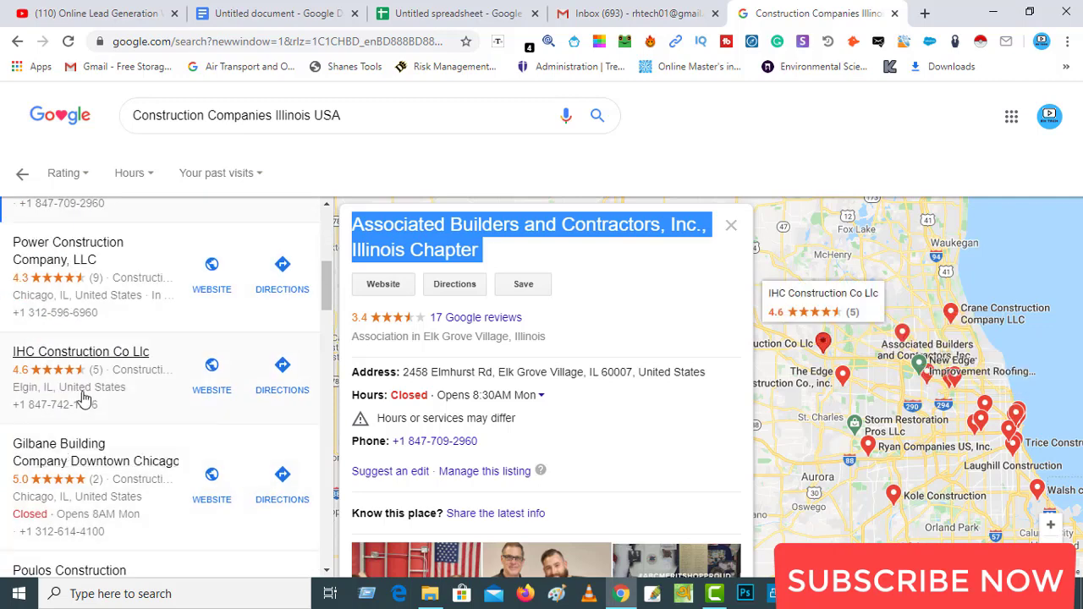
pyautogui.scroll(-1, 83, 398)
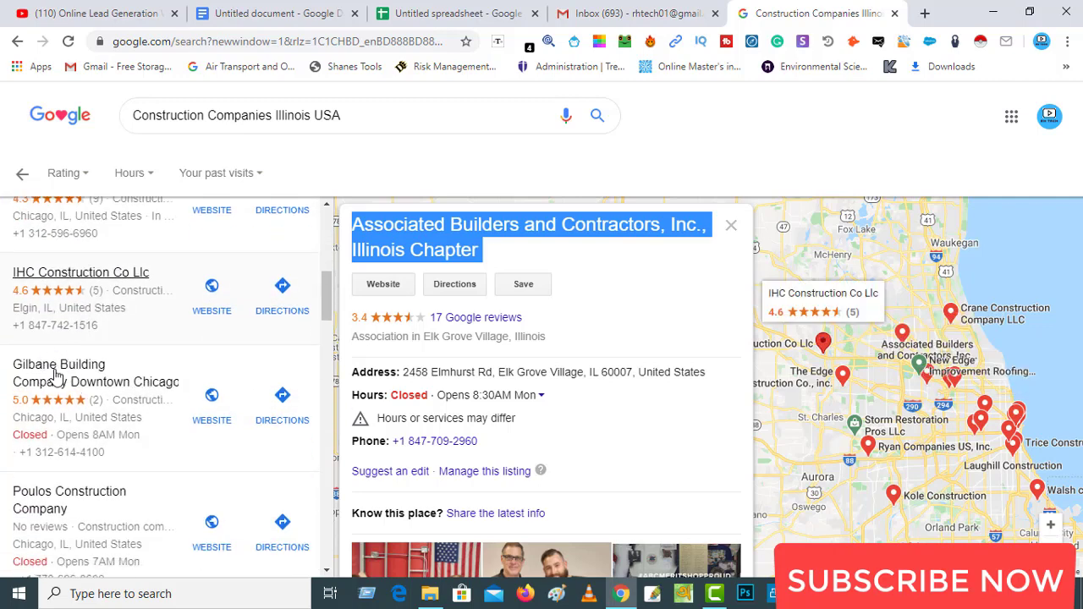
pyautogui.click(53, 373)
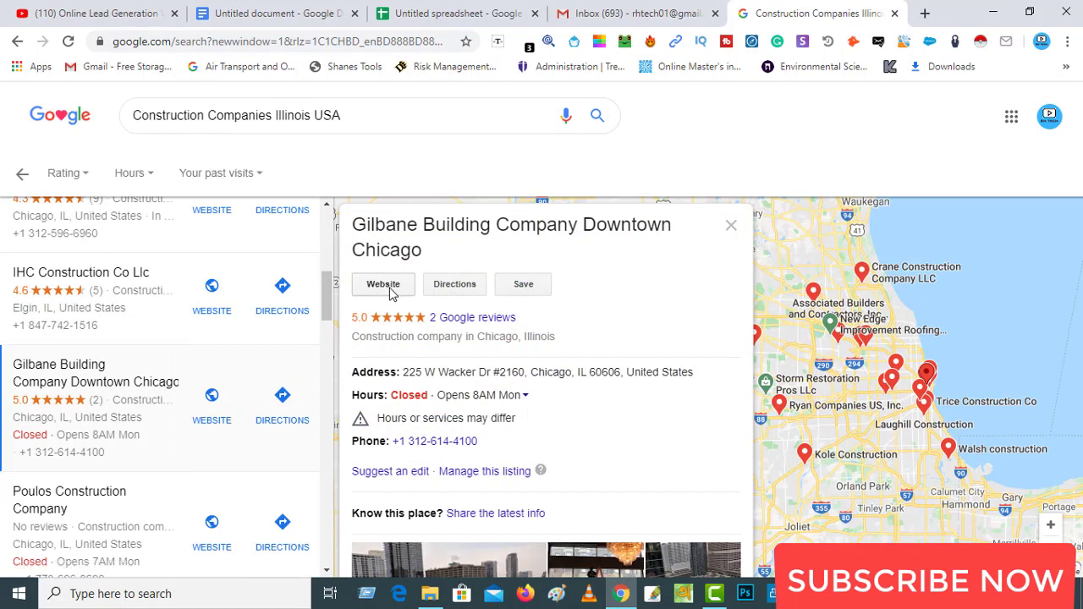
pyautogui.click(390, 290)
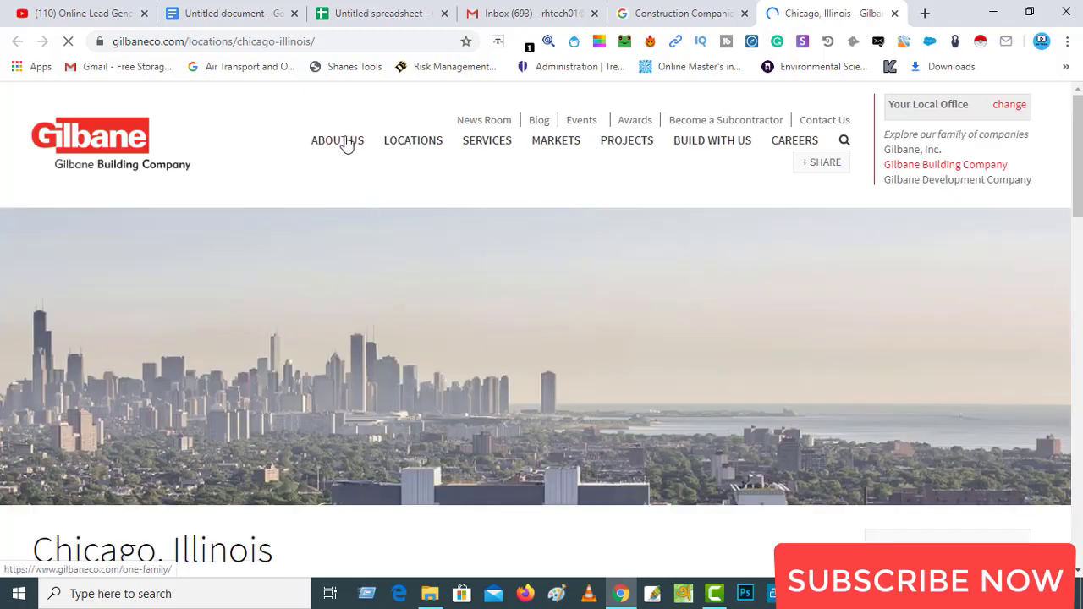
# Open Gilbane's Executive Management Team page and copy the chairman's name without the "Jr." suffix.
pyautogui.moveTo(346, 142)
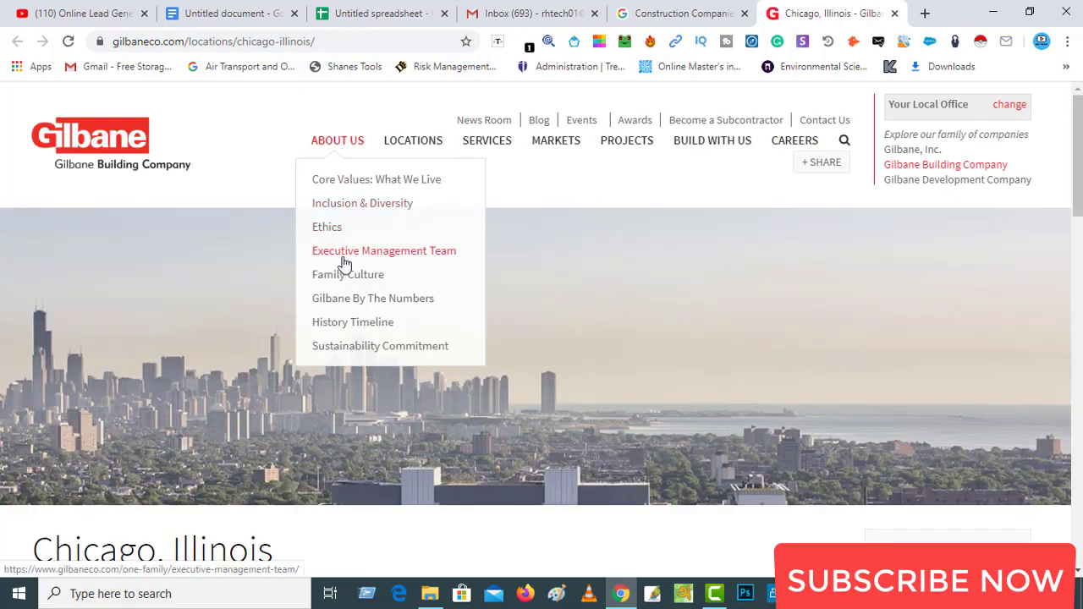
pyautogui.click(409, 259)
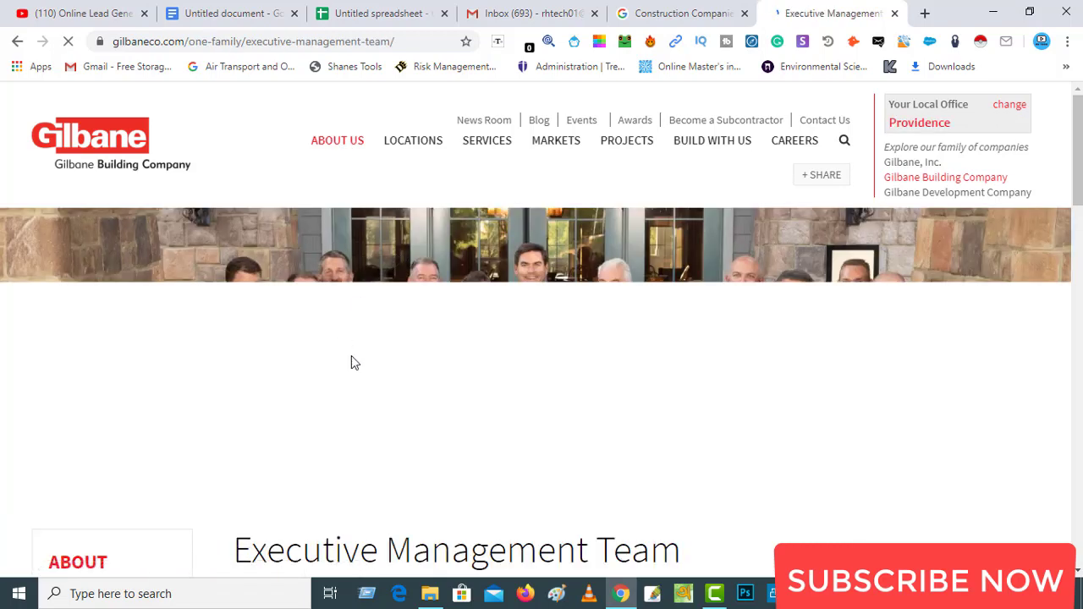
pyautogui.scroll(-4, 355, 367)
pyautogui.scroll(-1, 362, 376)
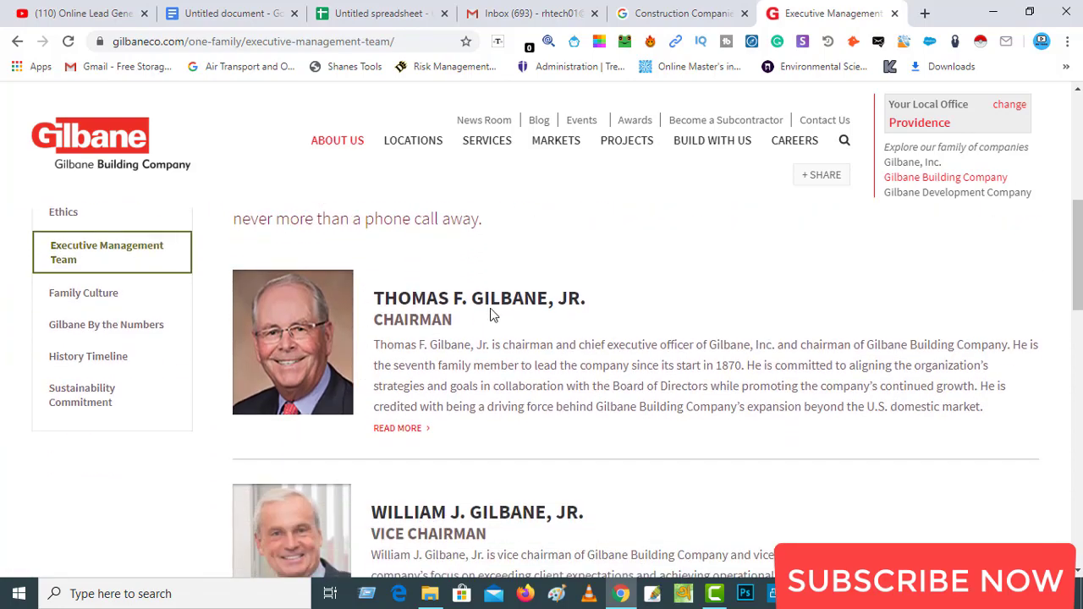
pyautogui.moveTo(551, 298); pyautogui.dragTo(383, 301)
pyautogui.rightClick(403, 302)
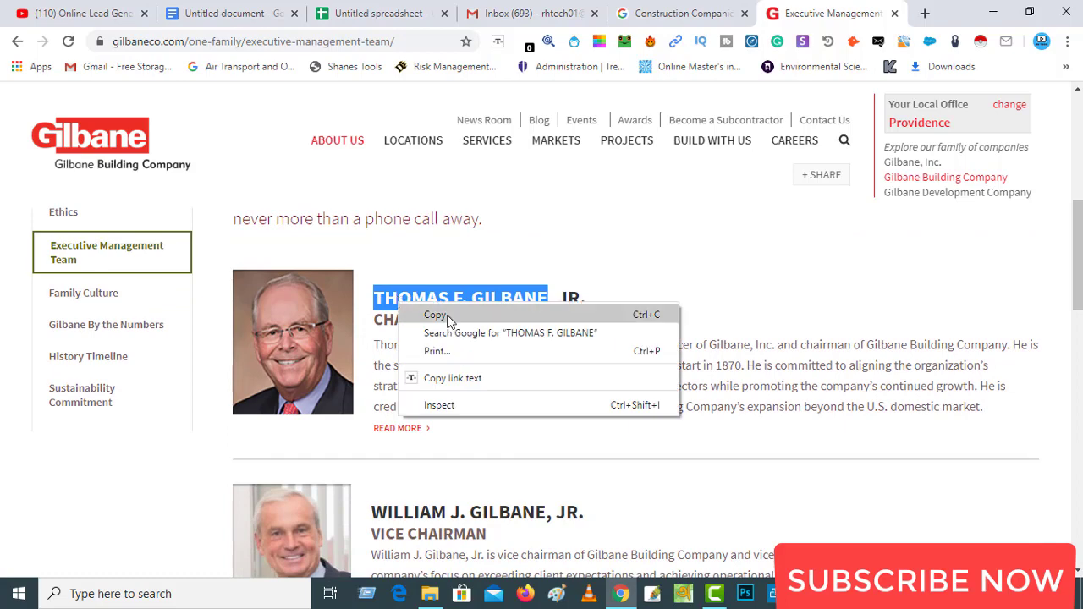
pyautogui.click(433, 311)
# Replace the recipient of the Gmail draft with the copied chairman's name followed by @.
pyautogui.click(525, 15)
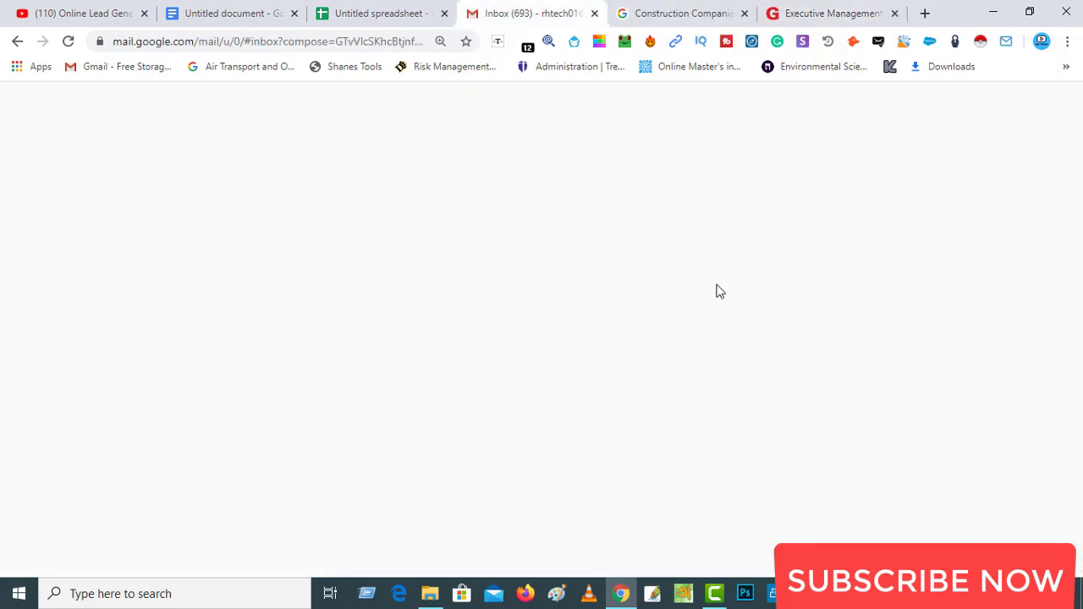
pyautogui.moveTo(782, 236); pyautogui.dragTo(642, 225)
pyautogui.rightClick(643, 234)
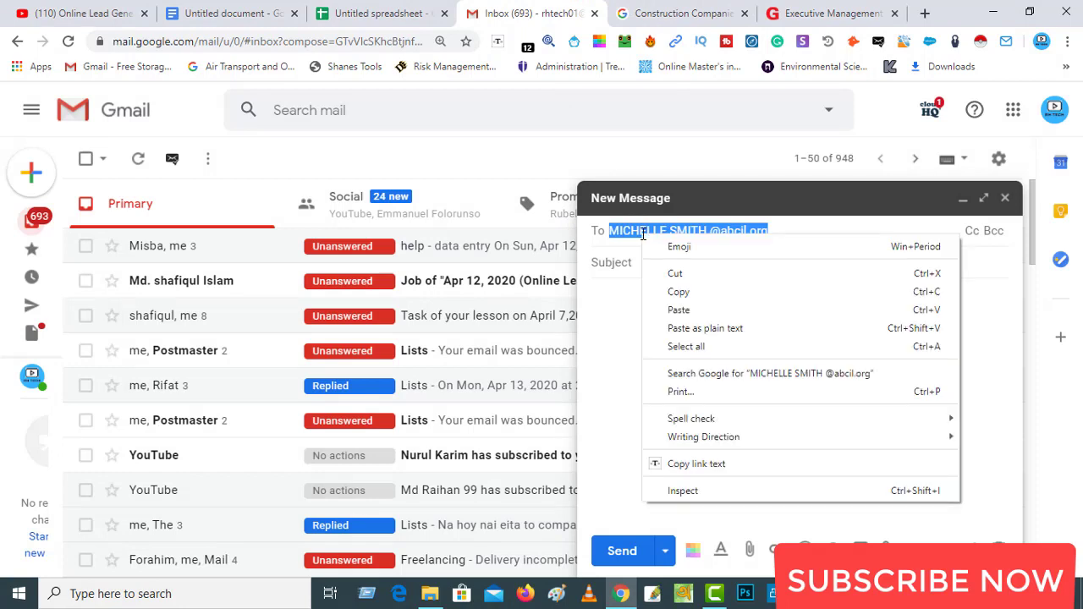
pyautogui.click(677, 309)
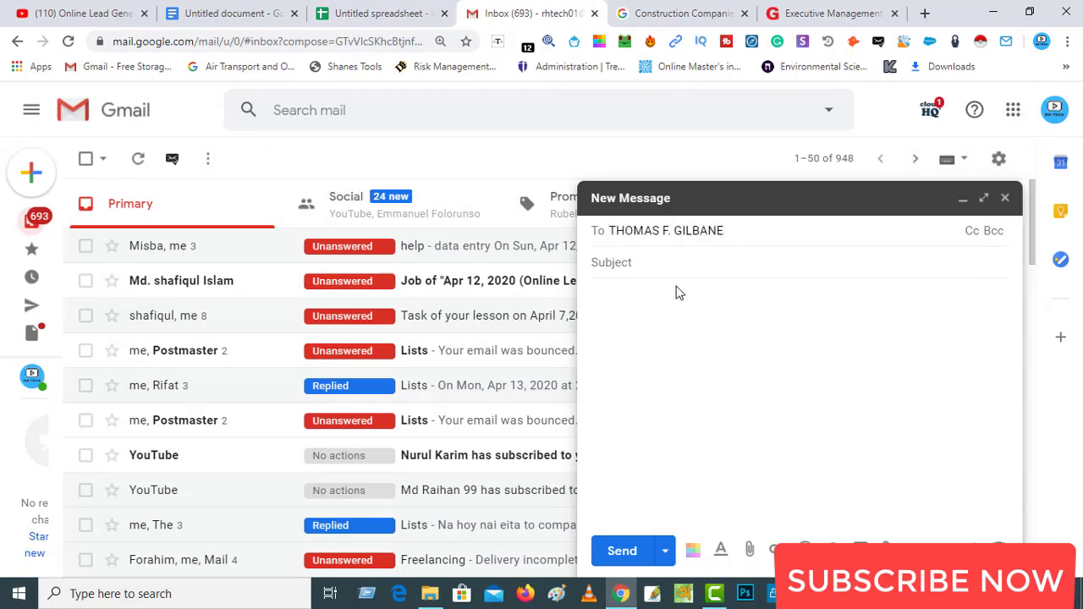
pyautogui.write('@')
# Copy the domain gilbaneco.com from the Gilbane page's address and append it to the draft's recipient after the @.
pyautogui.click(796, 12)
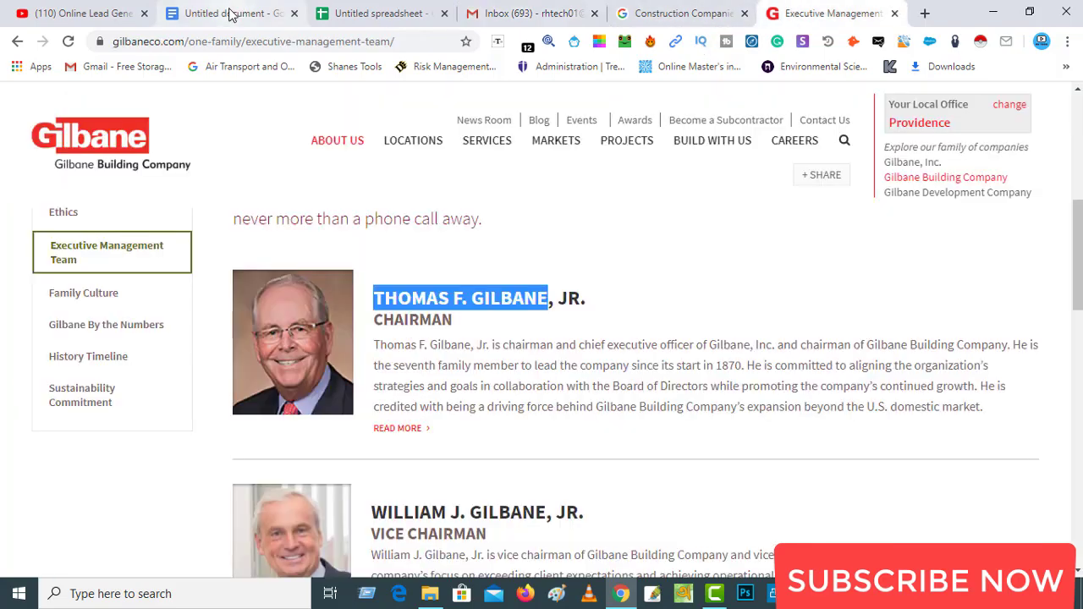
pyautogui.click(252, 43)
pyautogui.moveTo(270, 43); pyautogui.dragTo(186, 46)
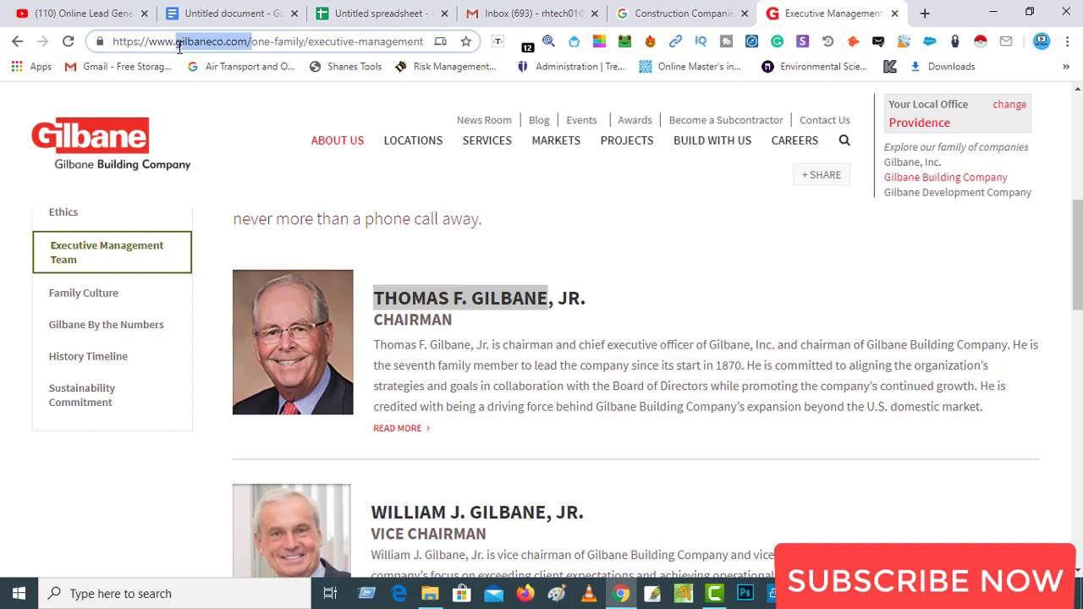
pyautogui.rightClick(194, 48)
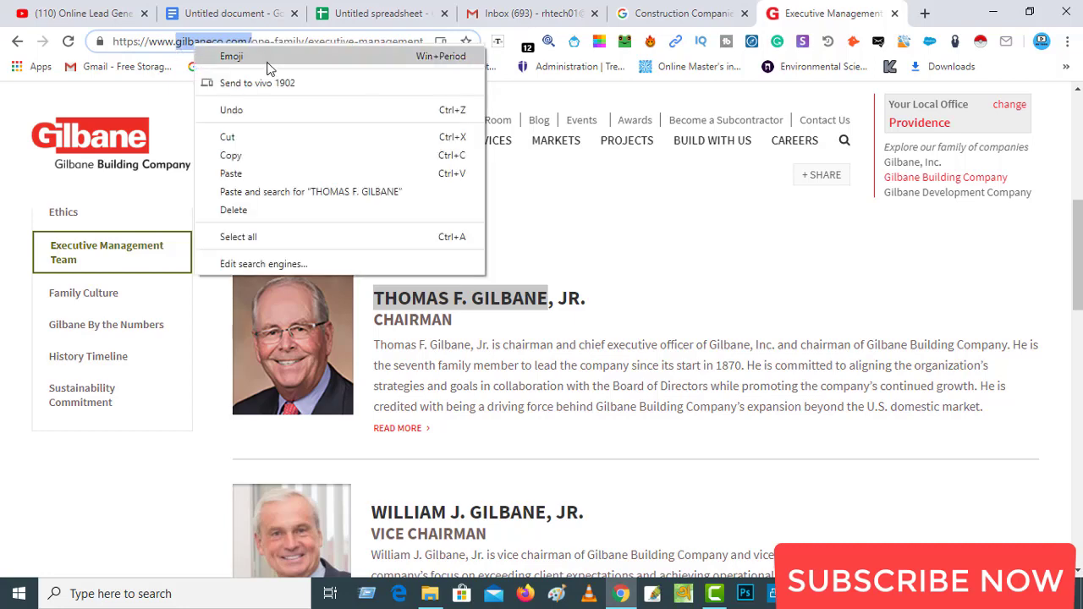
pyautogui.click(243, 153)
pyautogui.click(376, 12)
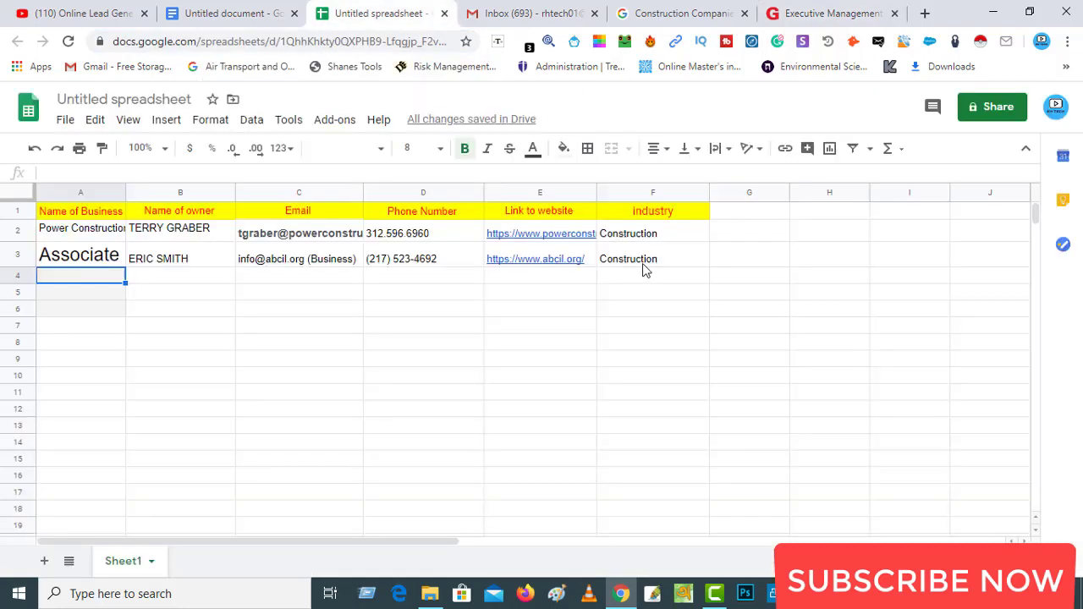
pyautogui.click(523, 10)
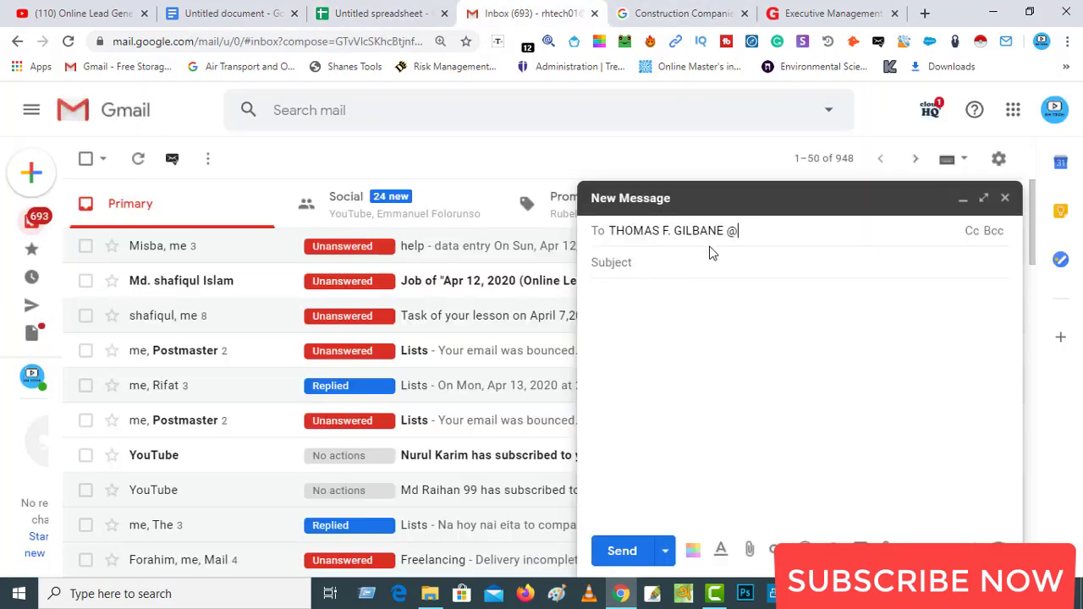
pyautogui.hotkey('ctrl', 'v')
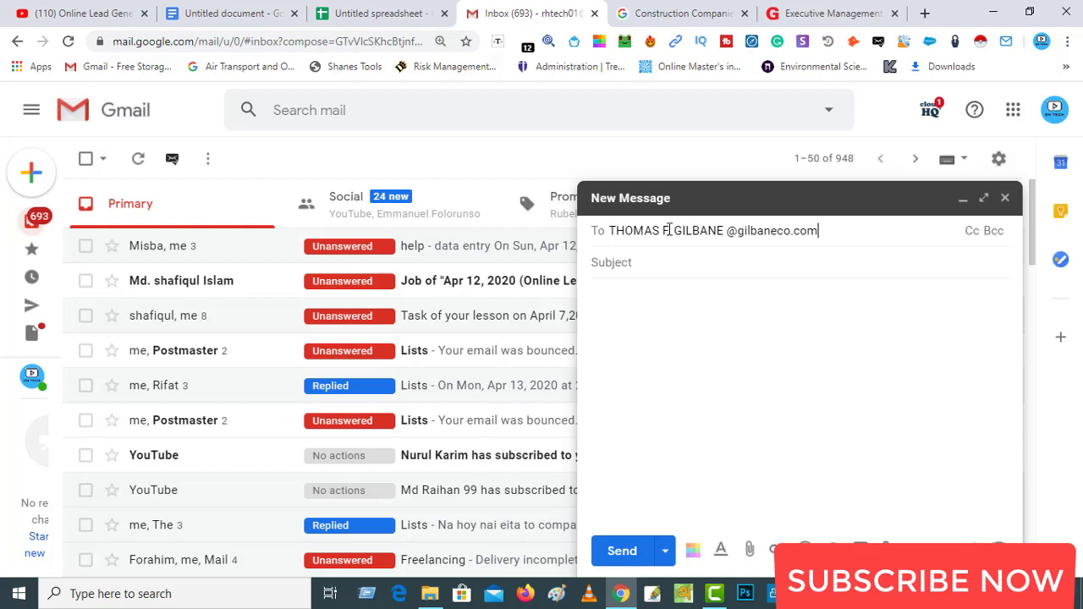
# Remove the middle initial from the draft's recipient and copy the whole name and domain text.
pyautogui.moveTo(676, 229); pyautogui.dragTo(668, 229)
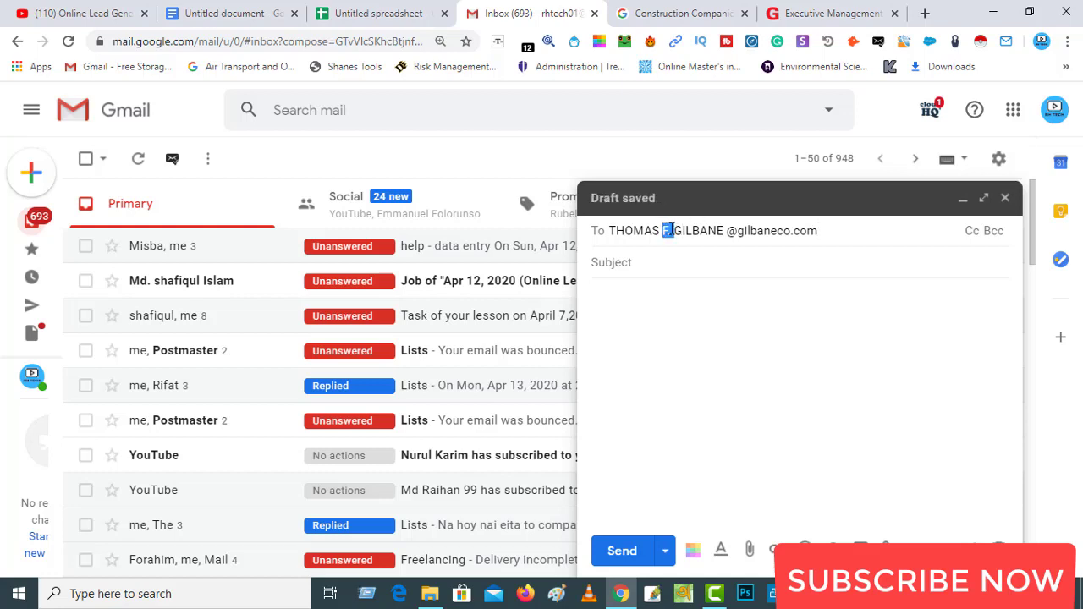
pyautogui.press('BackSpace')
pyautogui.tripleClick(690, 232)
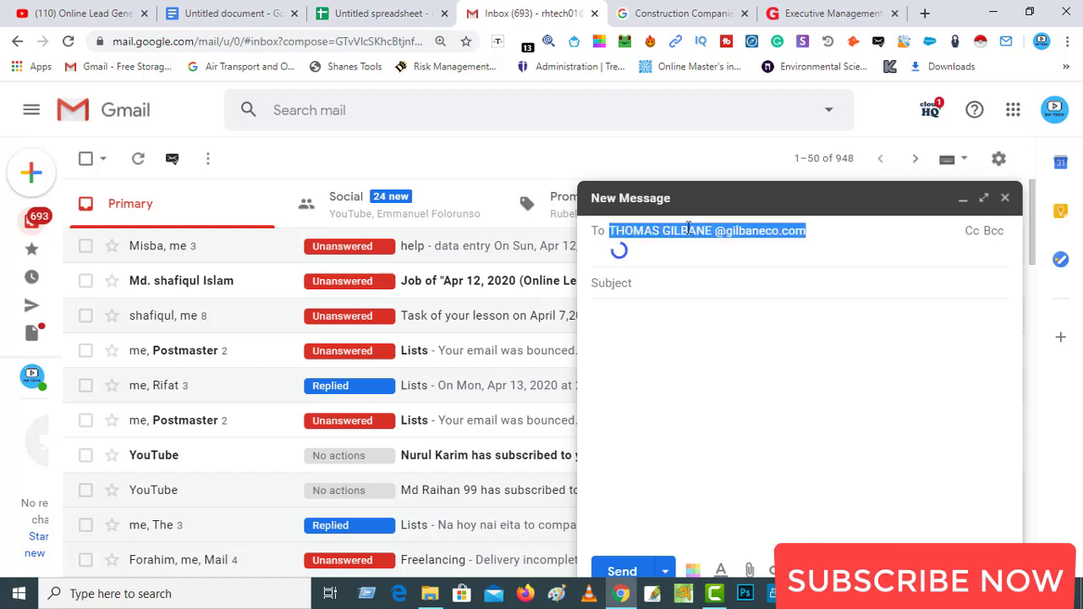
pyautogui.rightClick(690, 231)
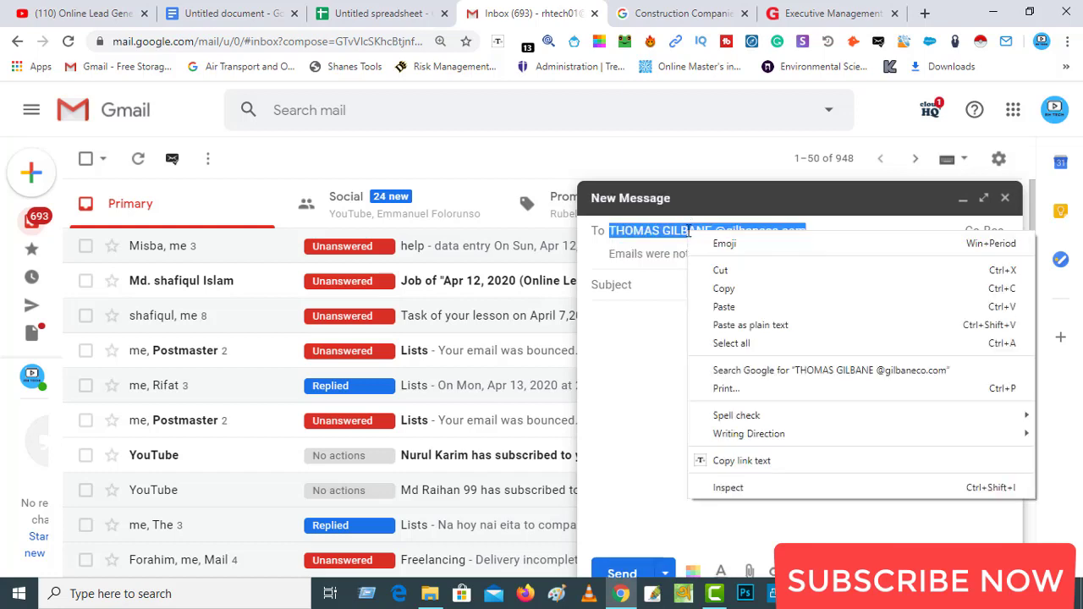
pyautogui.click(726, 289)
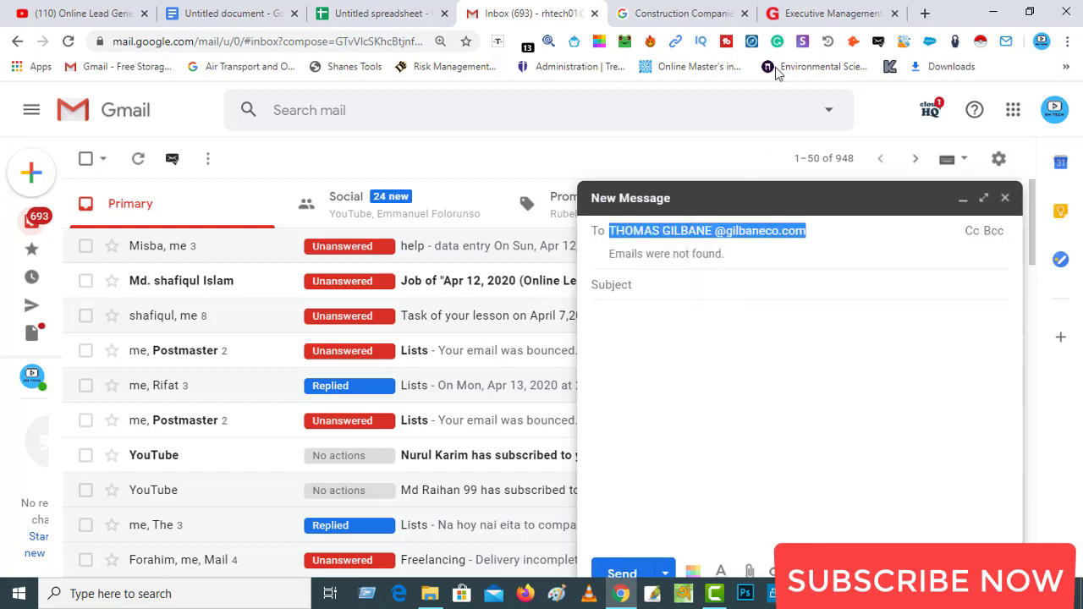
pyautogui.click(926, 13)
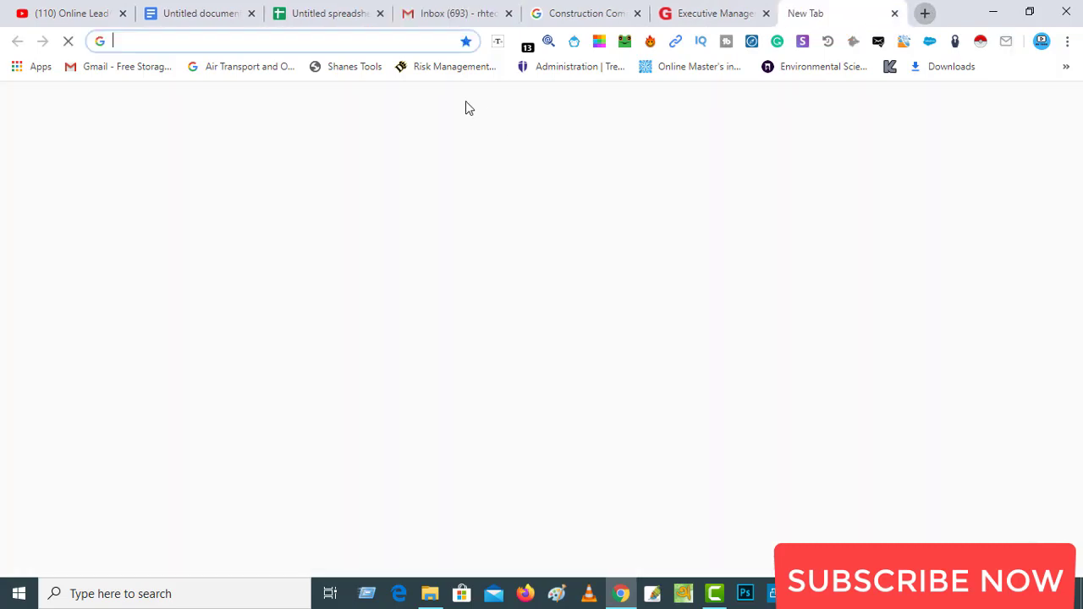
pyautogui.hotkey('ctrl', 'v')
pyautogui.click(416, 69)
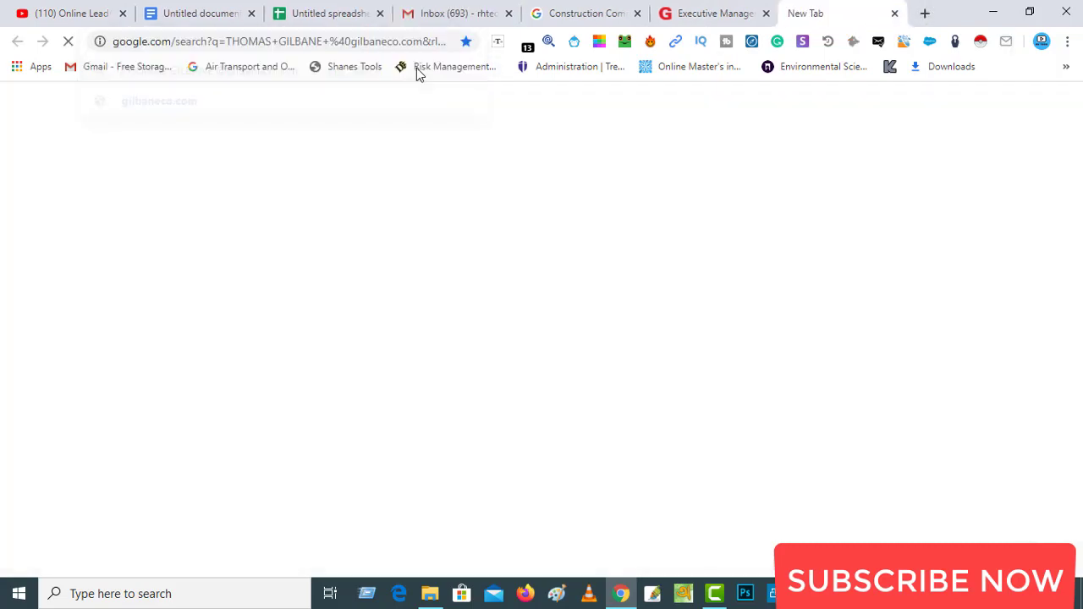
pyautogui.scroll(-5, 381, 221)
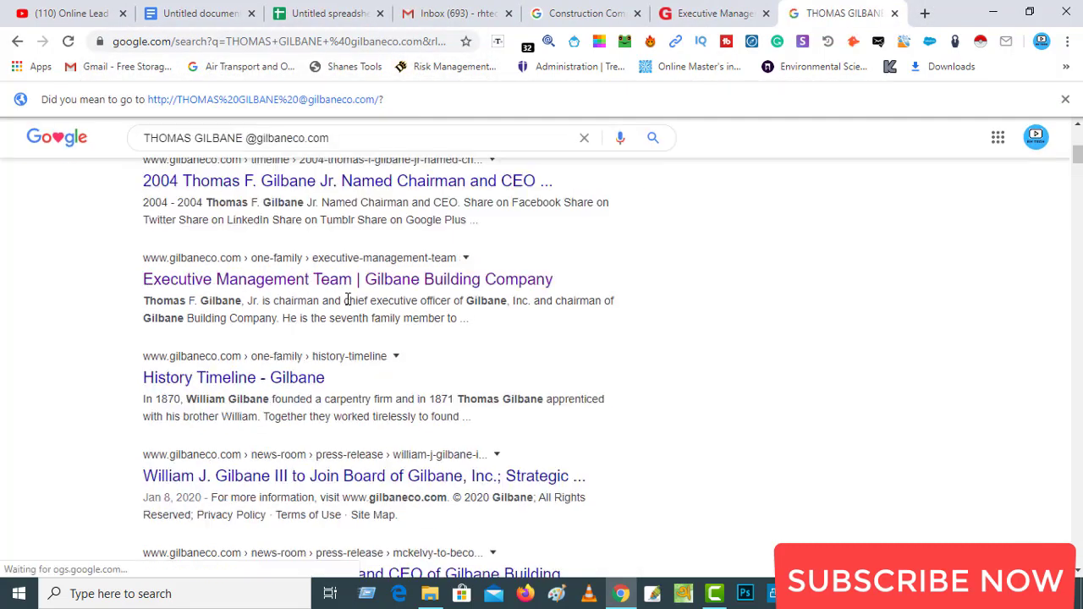
# Find every @ in the search results and examine the highlighted matches for the chairman's email address.
pyautogui.hotkey('ctrl', 'f')
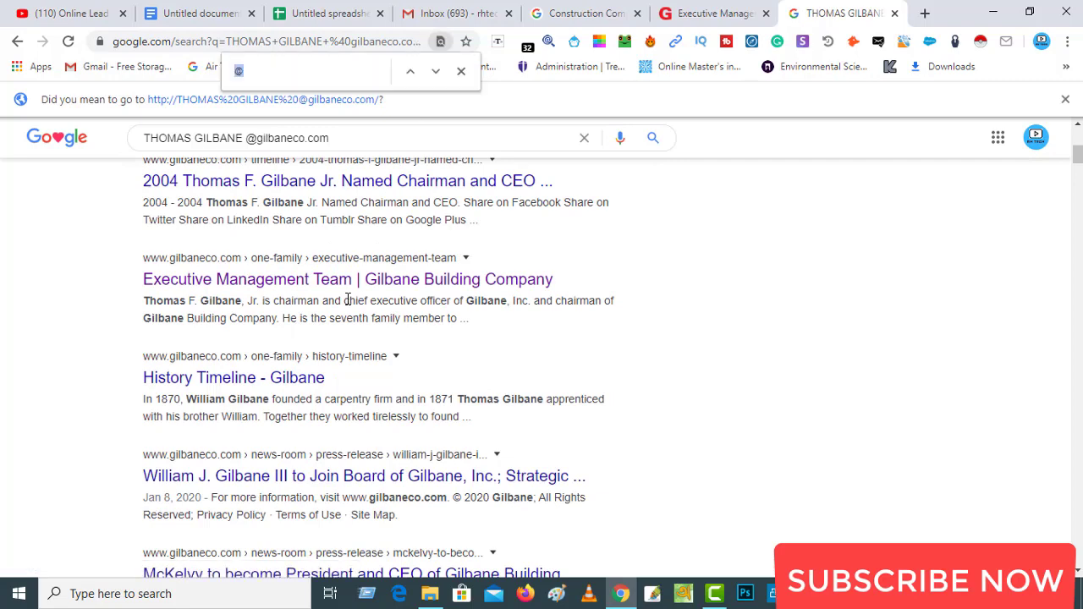
pyautogui.write('@')
pyautogui.scroll(-5, 414, 366)
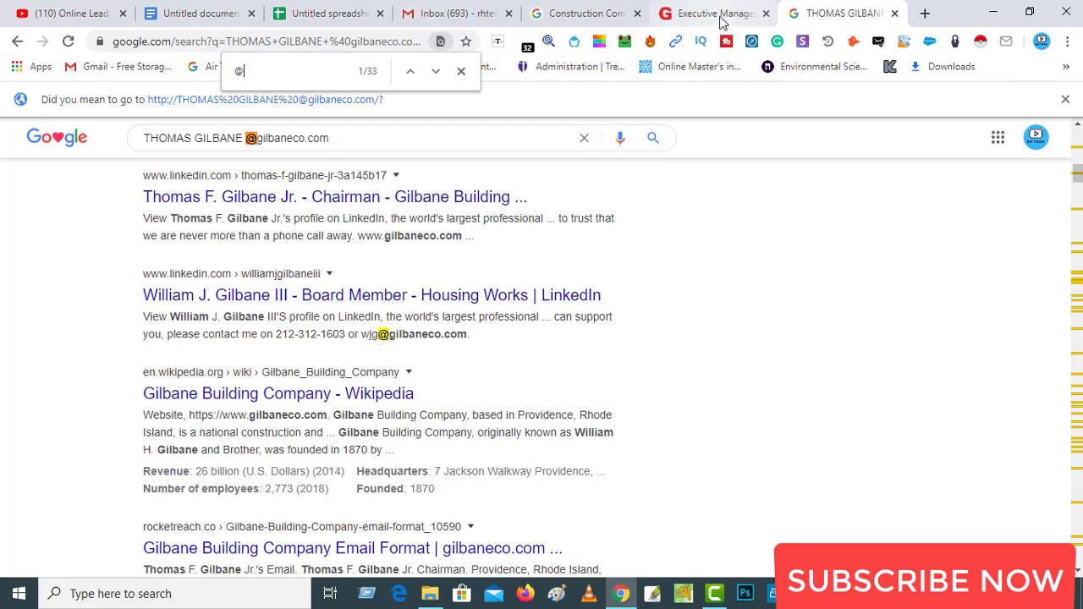
pyautogui.scroll(-13, 373, 339)
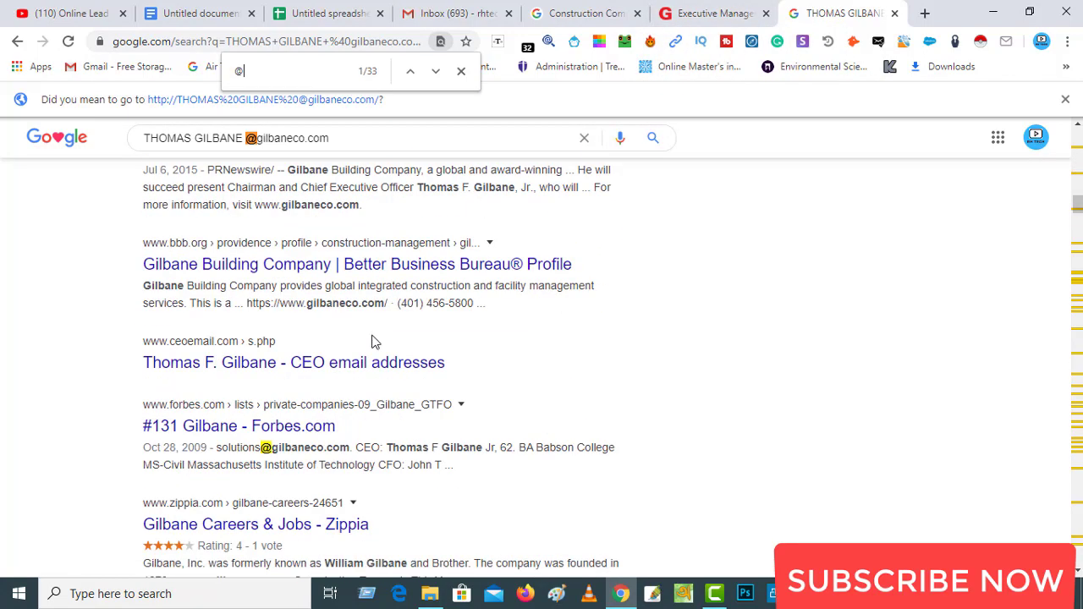
pyautogui.scroll(7, 373, 339)
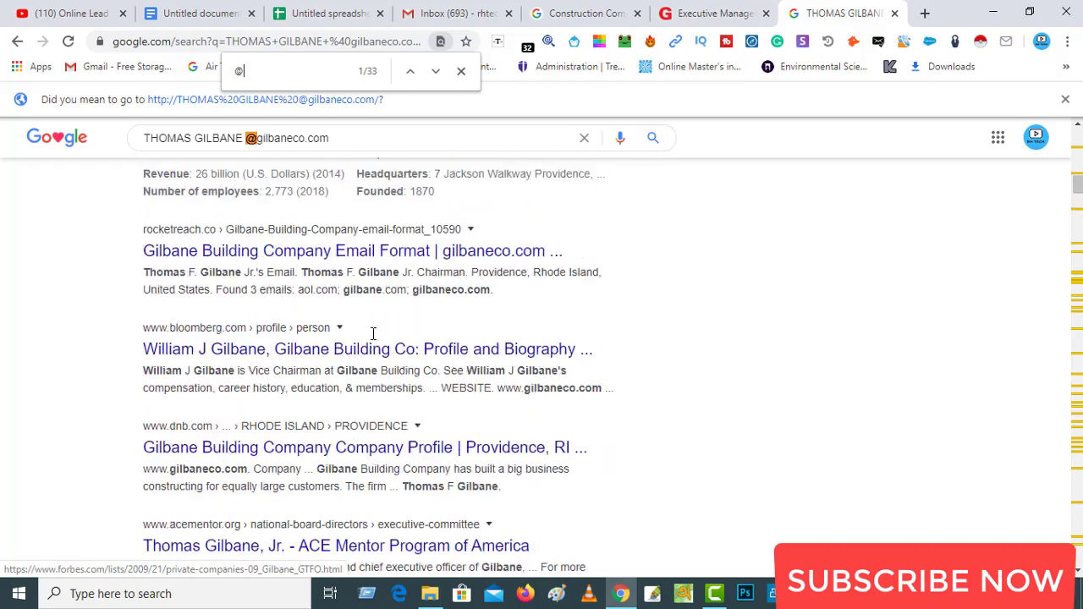
pyautogui.scroll(3, 373, 334)
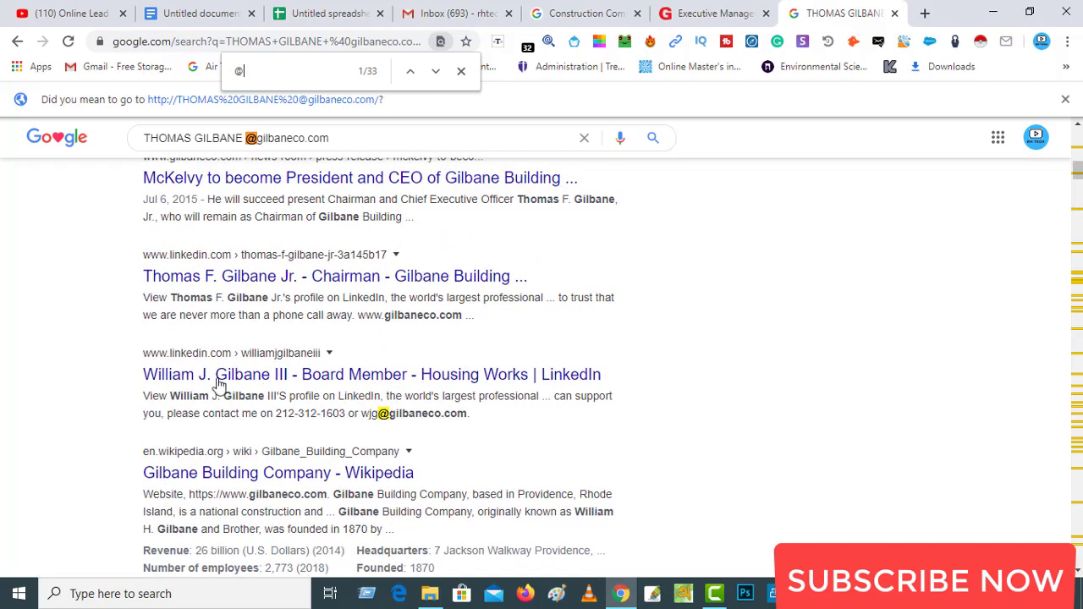
pyautogui.scroll(3, 298, 394)
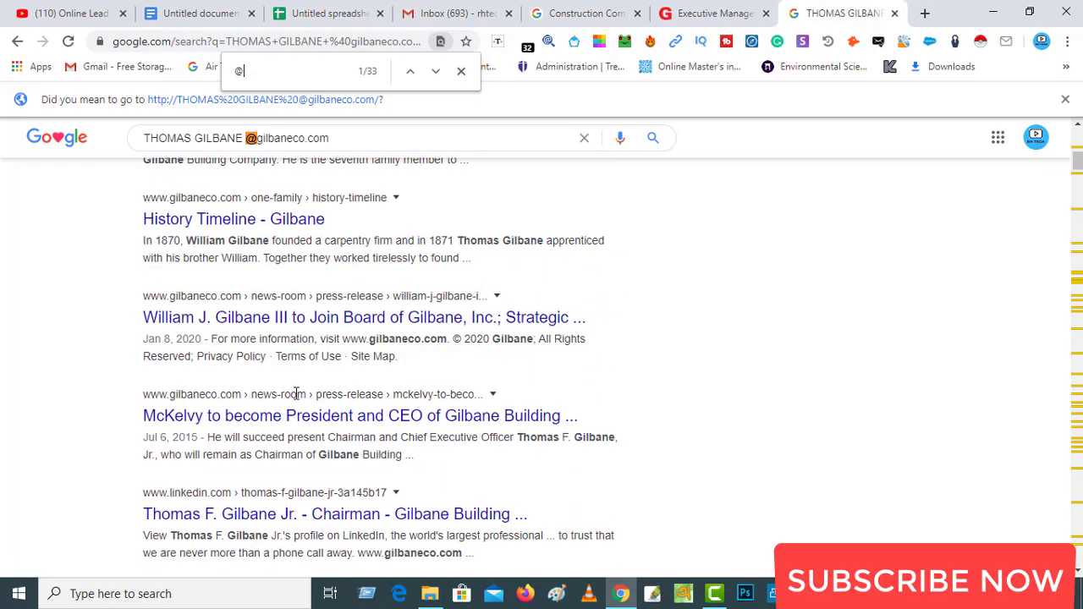
pyautogui.scroll(7, 298, 394)
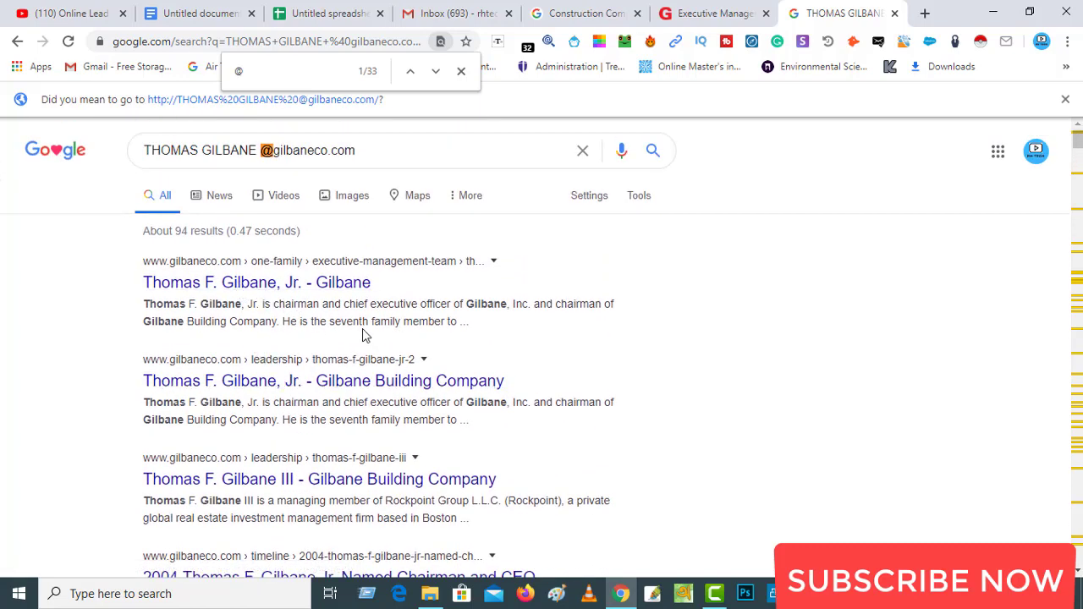
pyautogui.scroll(-7, 331, 399)
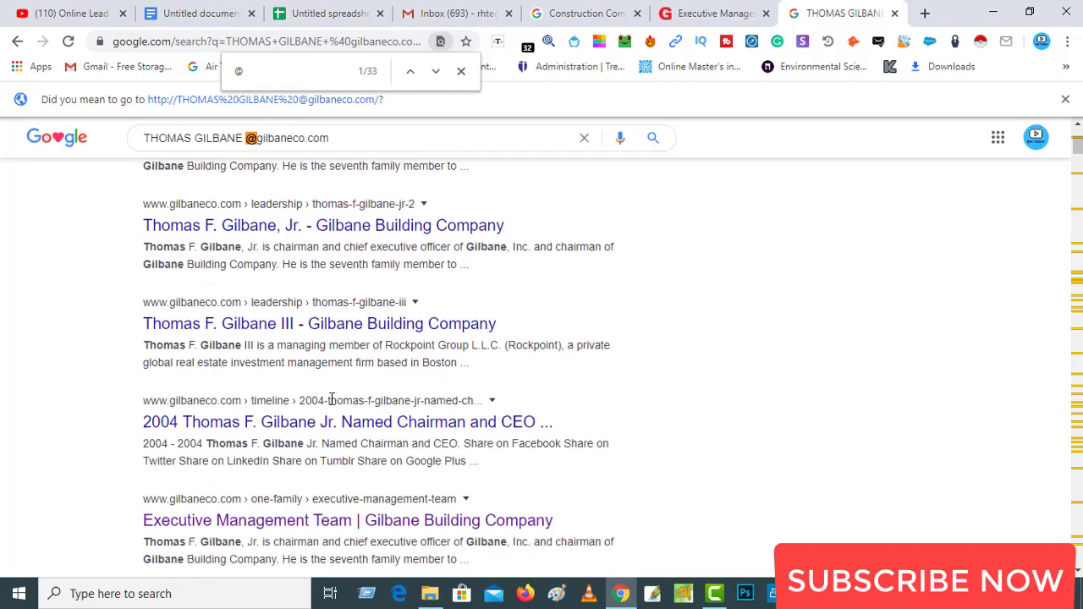
pyautogui.scroll(-4, 332, 407)
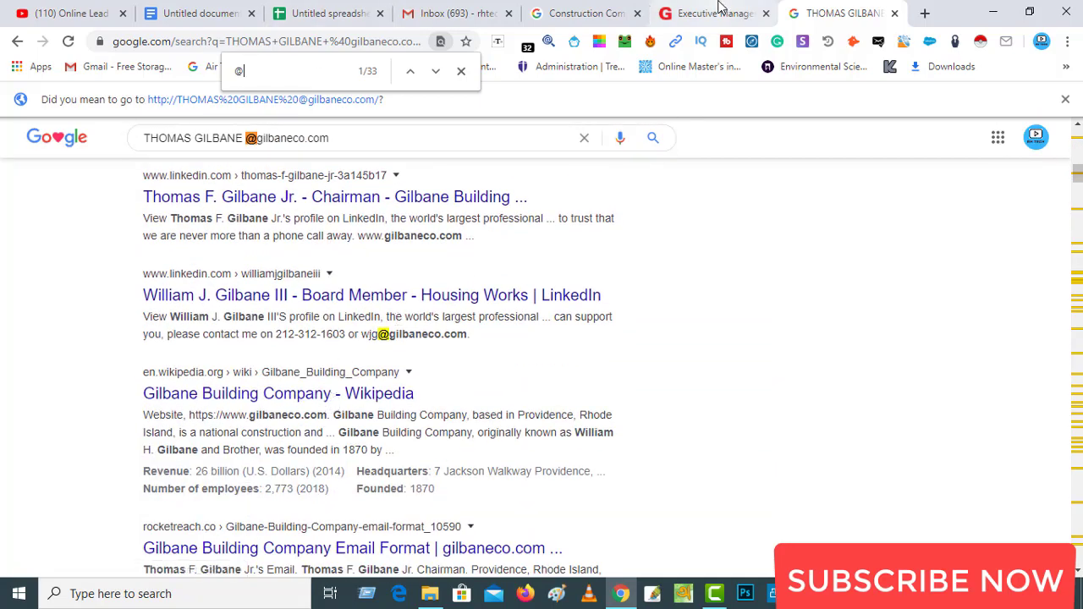
# Return to Gilbane's Executive Management Team page and look through its site navigation and executive entries for contact details.
pyautogui.click(692, 15)
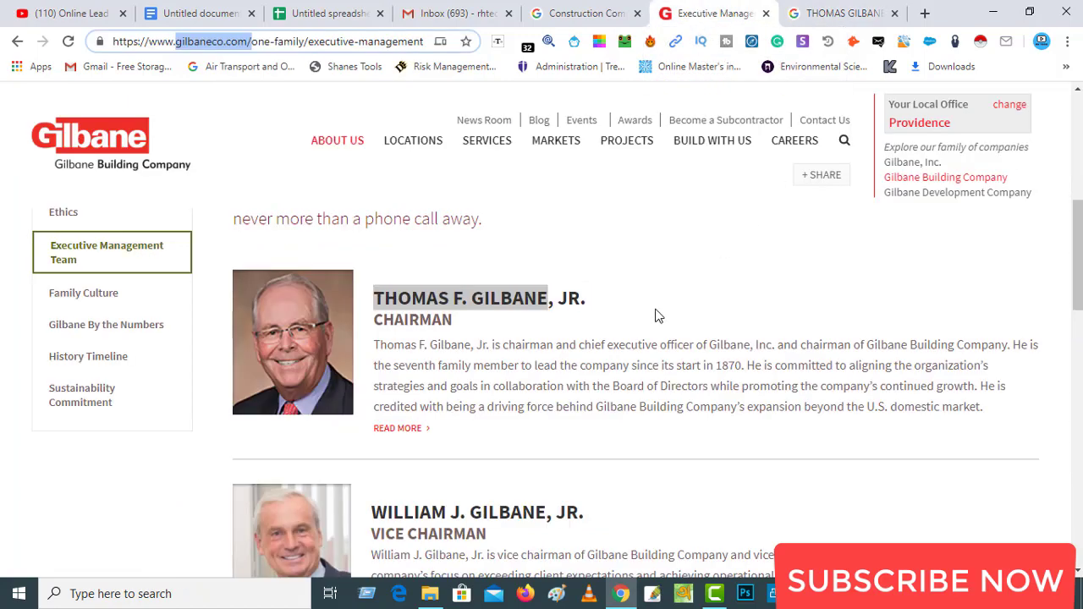
pyautogui.scroll(-5, 655, 316)
pyautogui.scroll(3, 602, 520)
pyautogui.moveTo(491, 146)
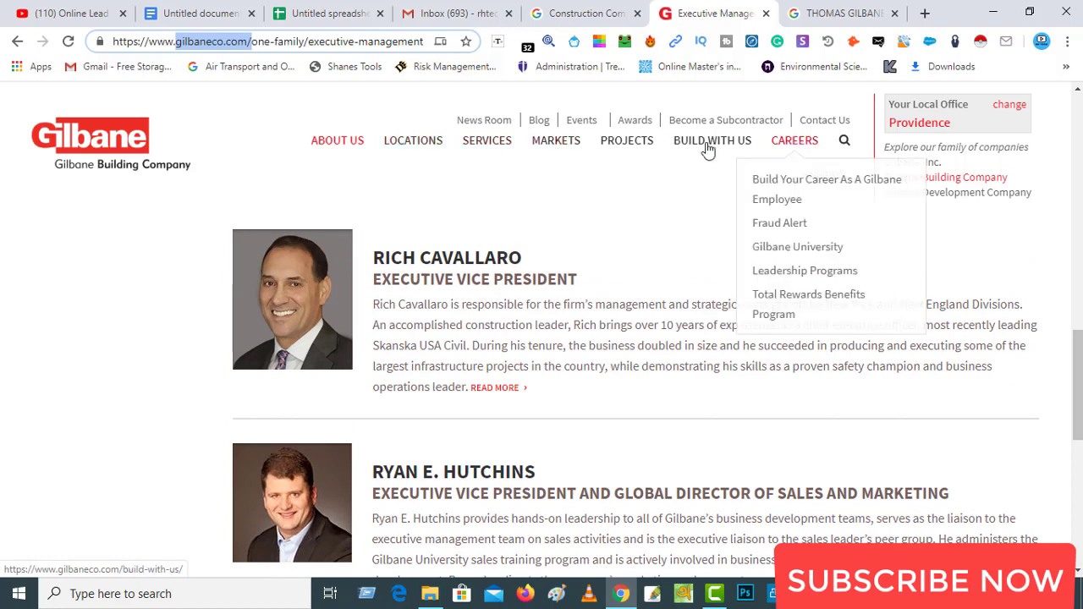
pyautogui.moveTo(709, 150)
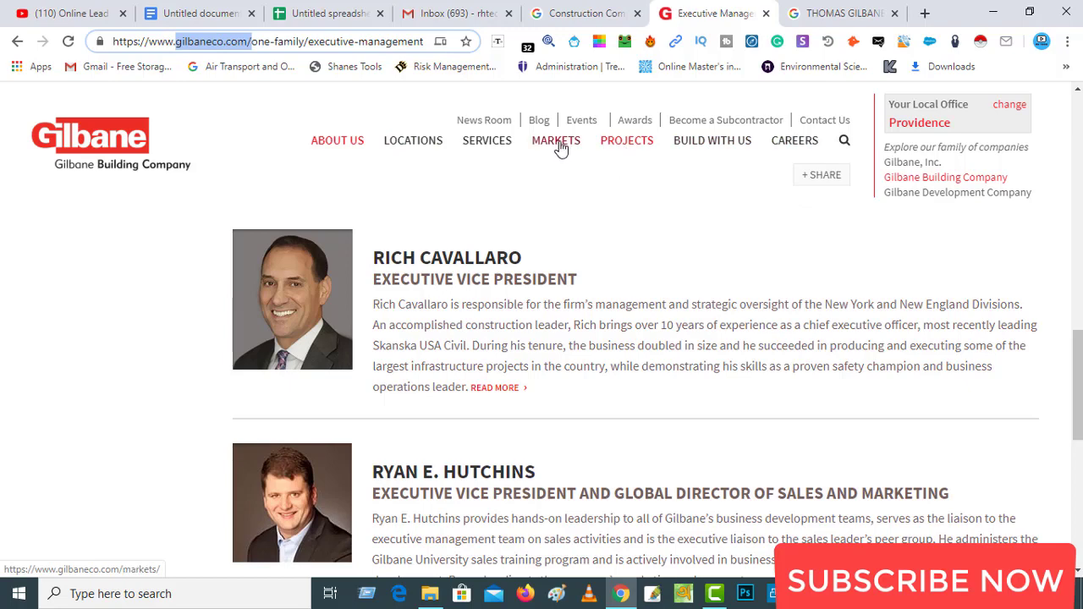
pyautogui.moveTo(554, 146)
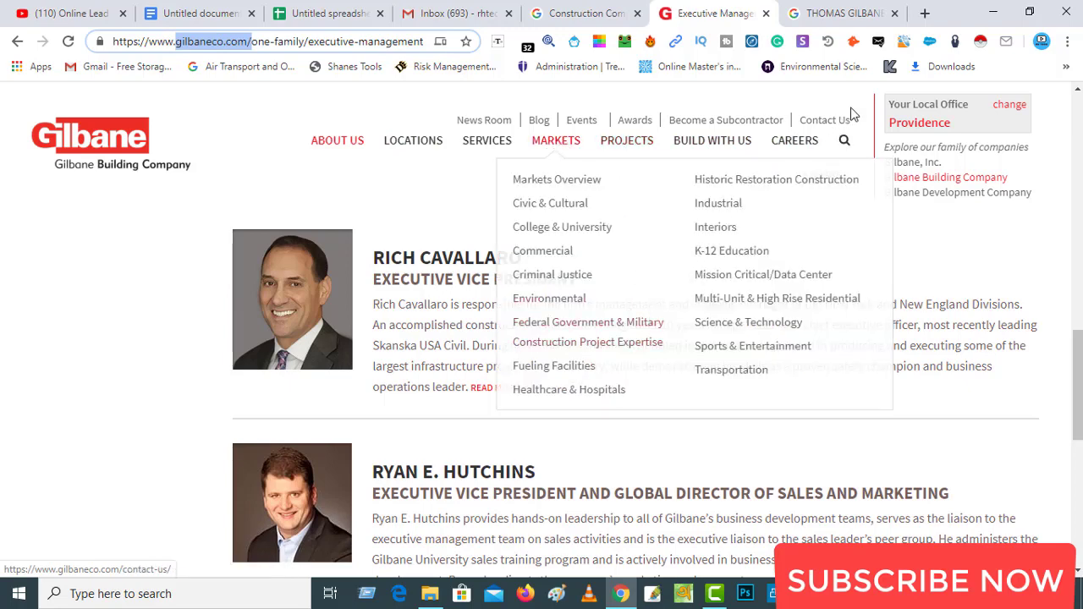
pyautogui.scroll(-8, 745, 285)
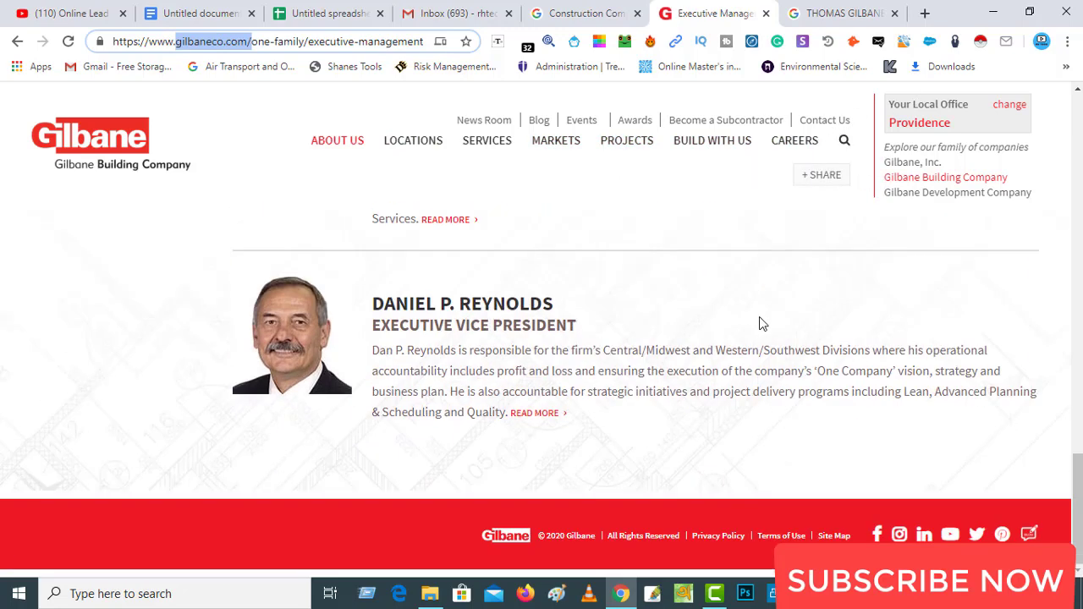